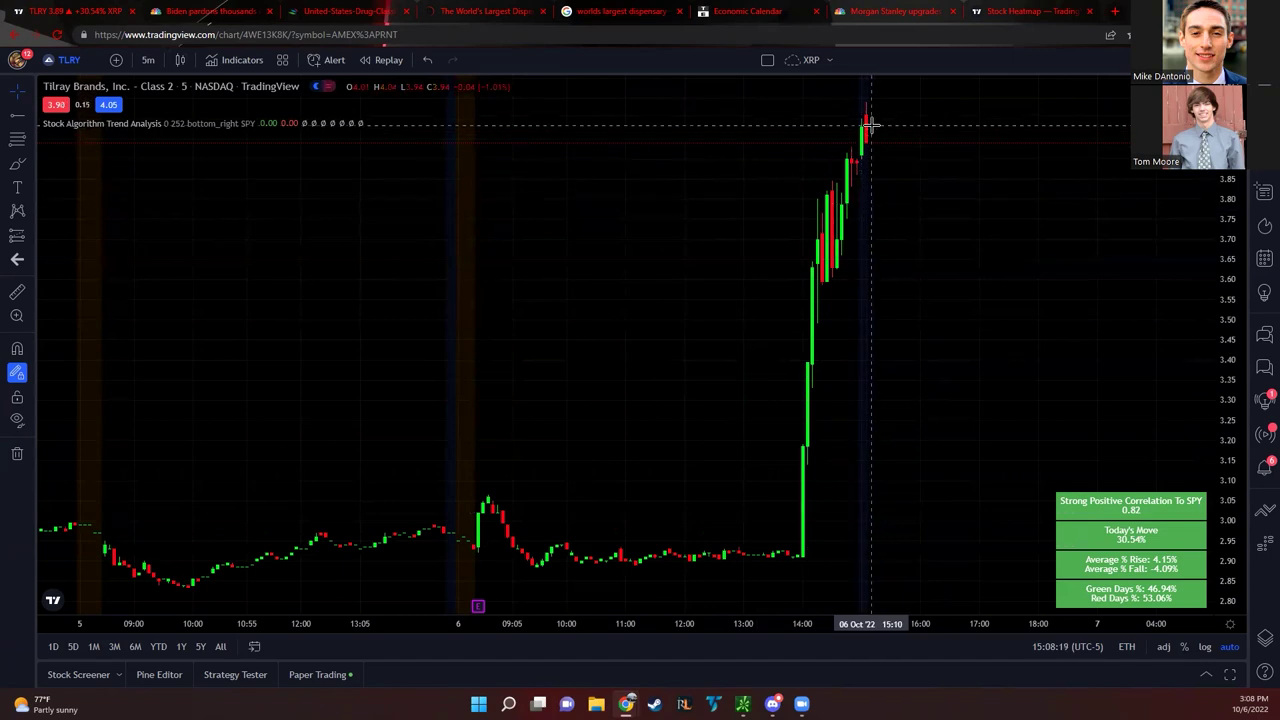
Widen and pan the Tilray chart to earlier candles, then reset its range
left_click_drag(808, 618, 537, 616)
left_click_drag(680, 391, 914, 249)
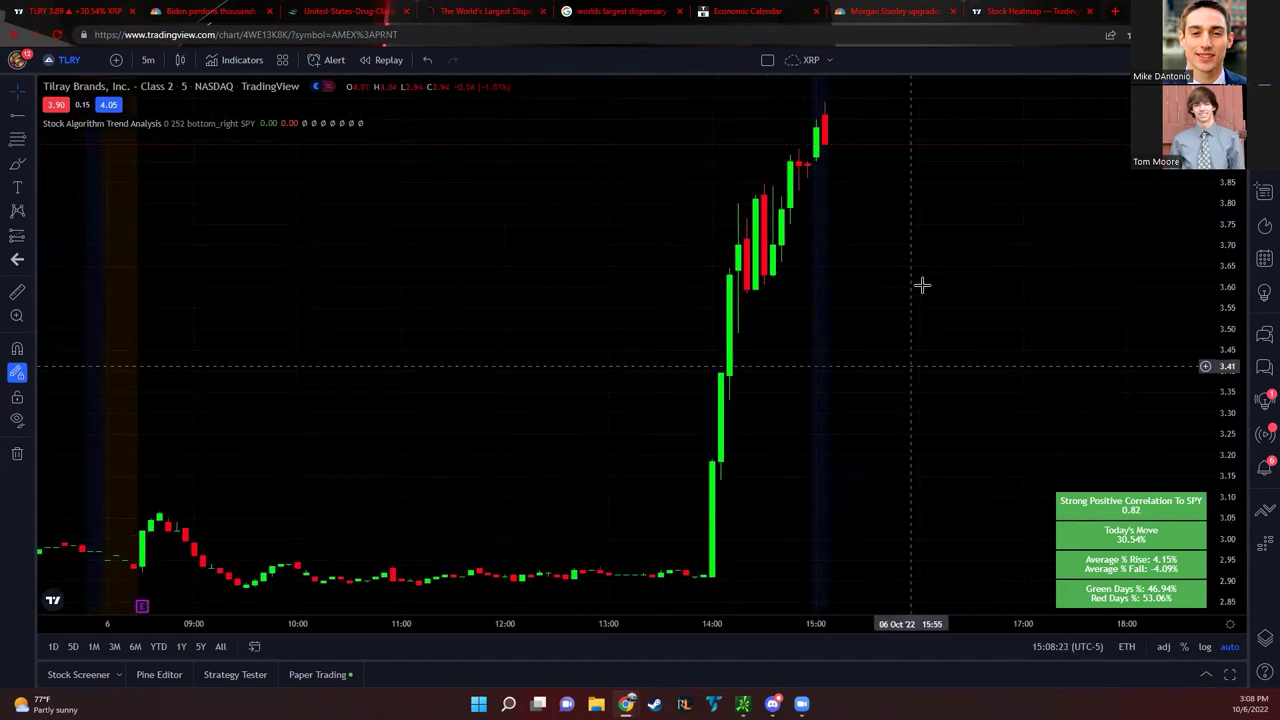
left_click(690, 583)
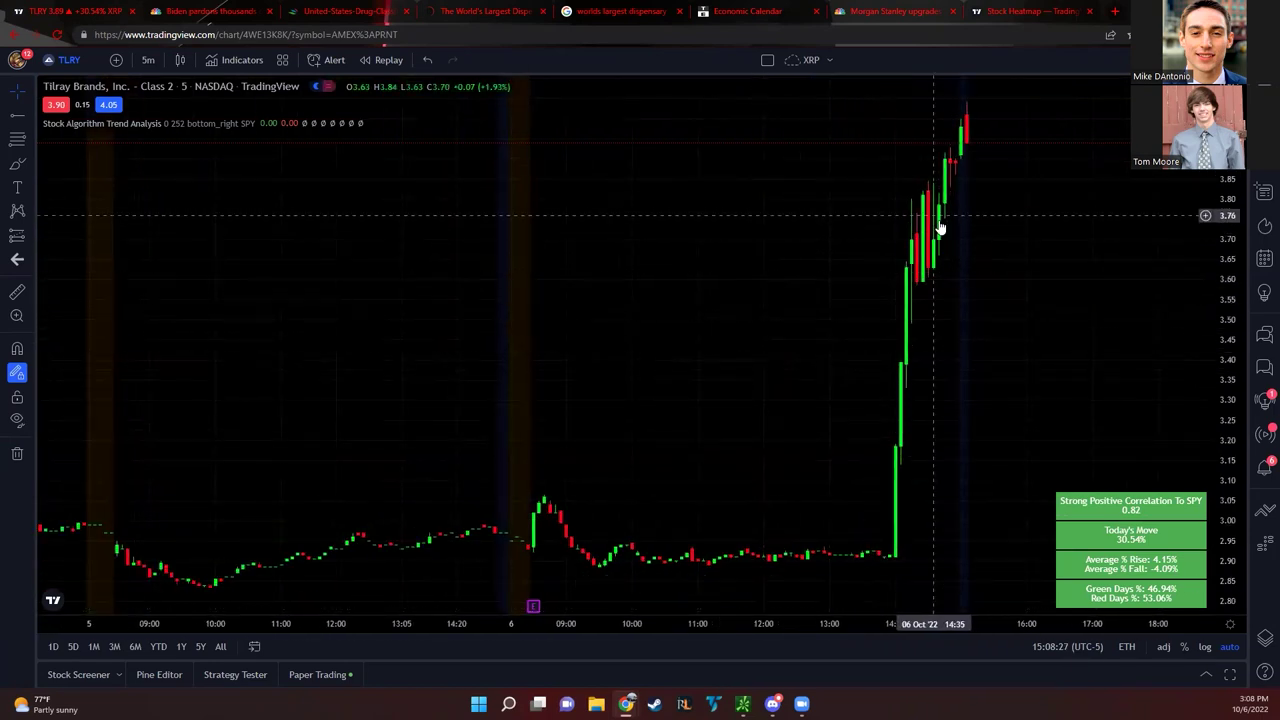
Load the Canopy Growth (CGC) chart, then the Planet 13 (PLNHF) chart
type("CGC")
key("Return")
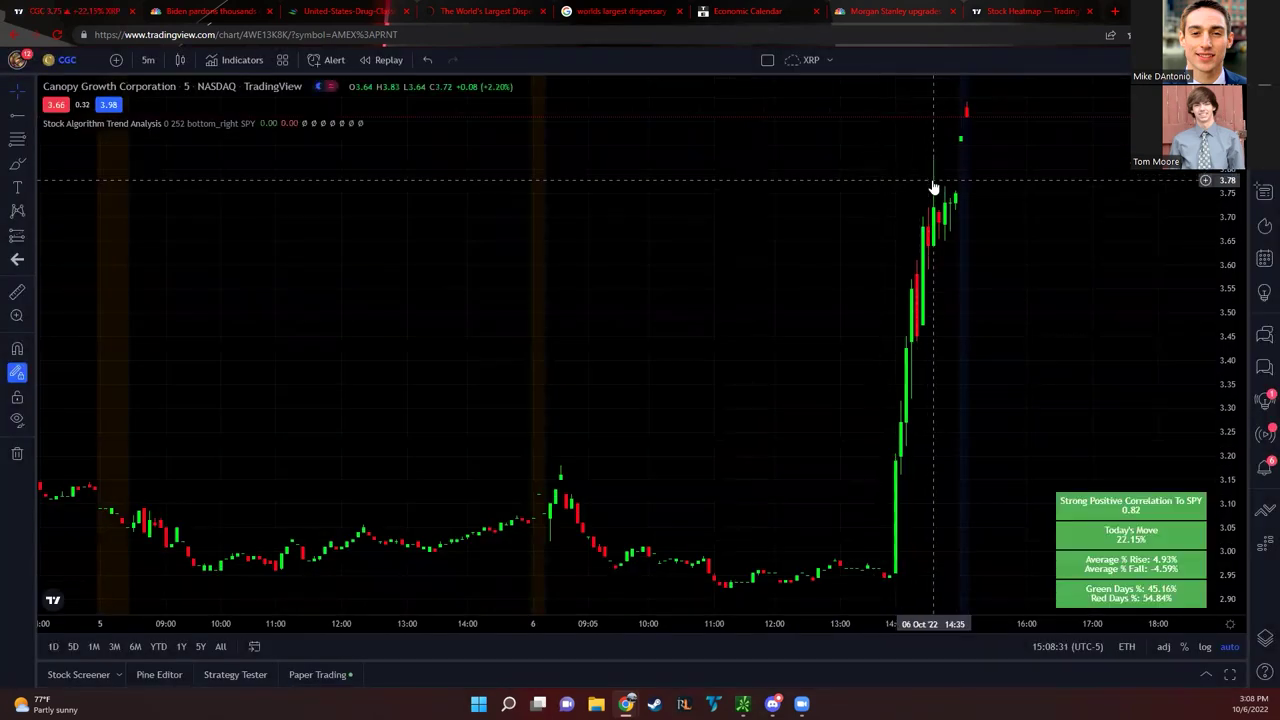
type("PLNHF")
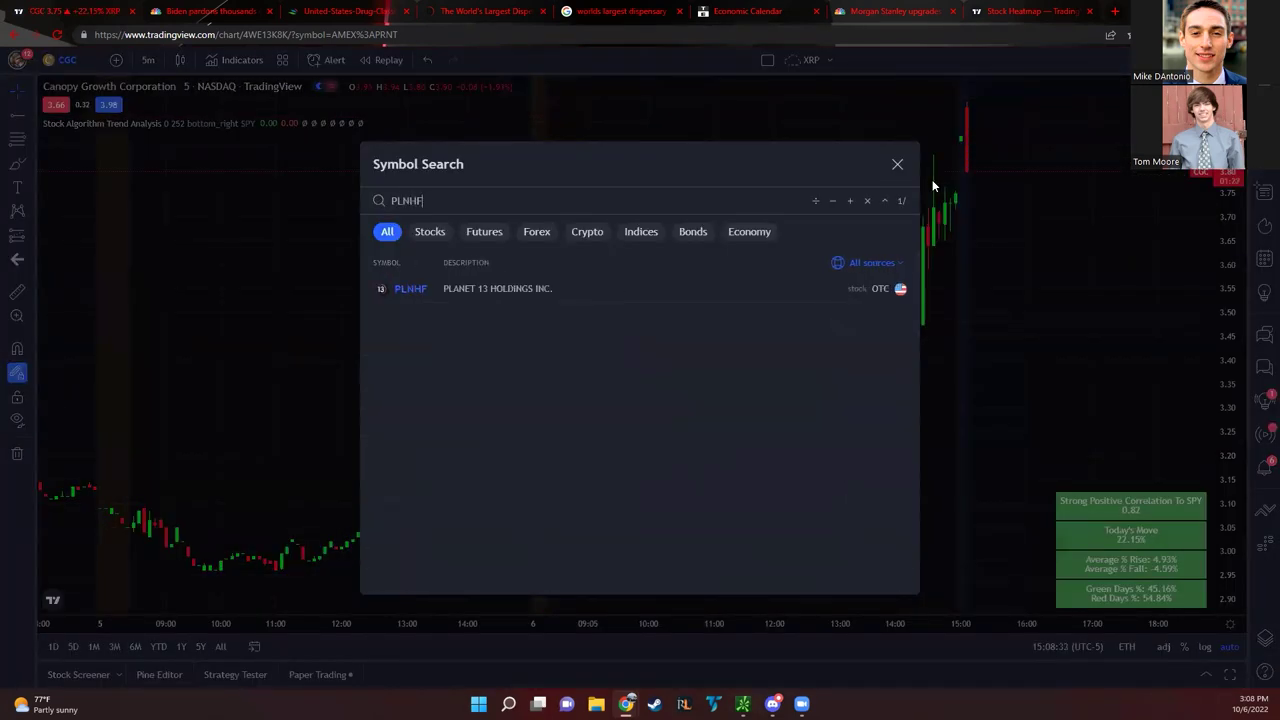
key("Return")
Load SPY and widen its chart to span several days
type("SPY")
key("Return")
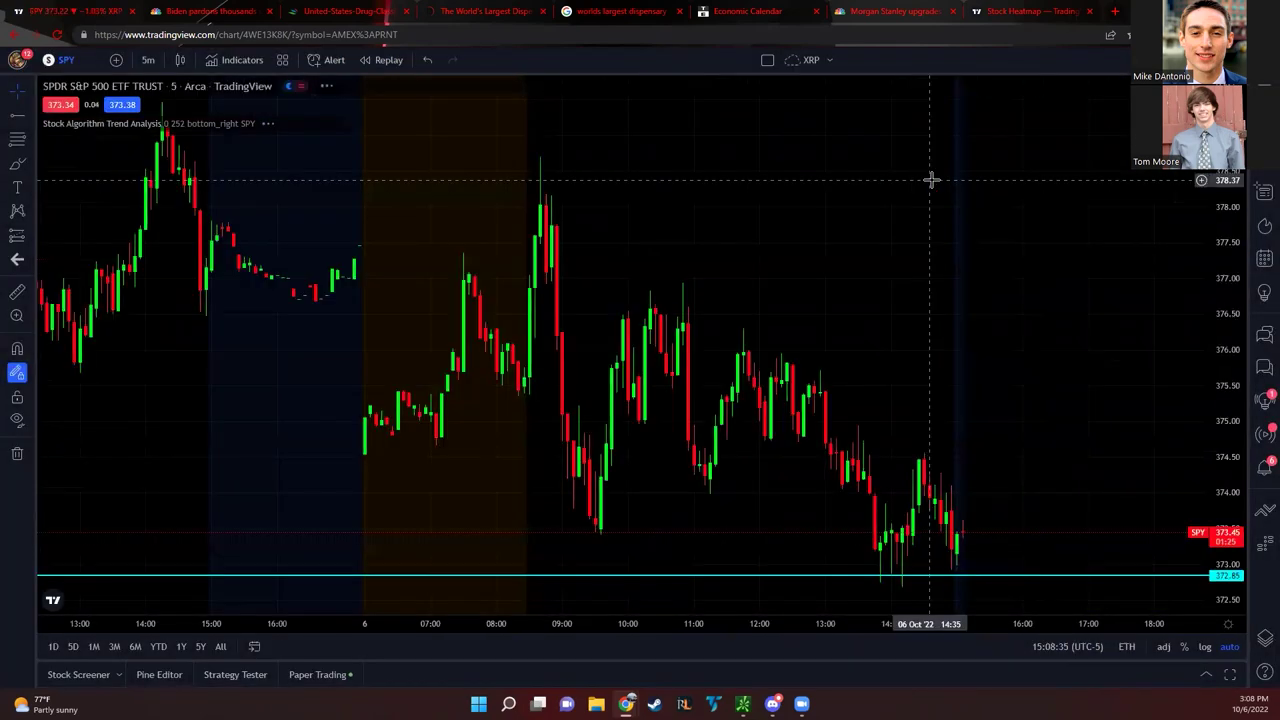
scroll(826, 609, "down", 5)
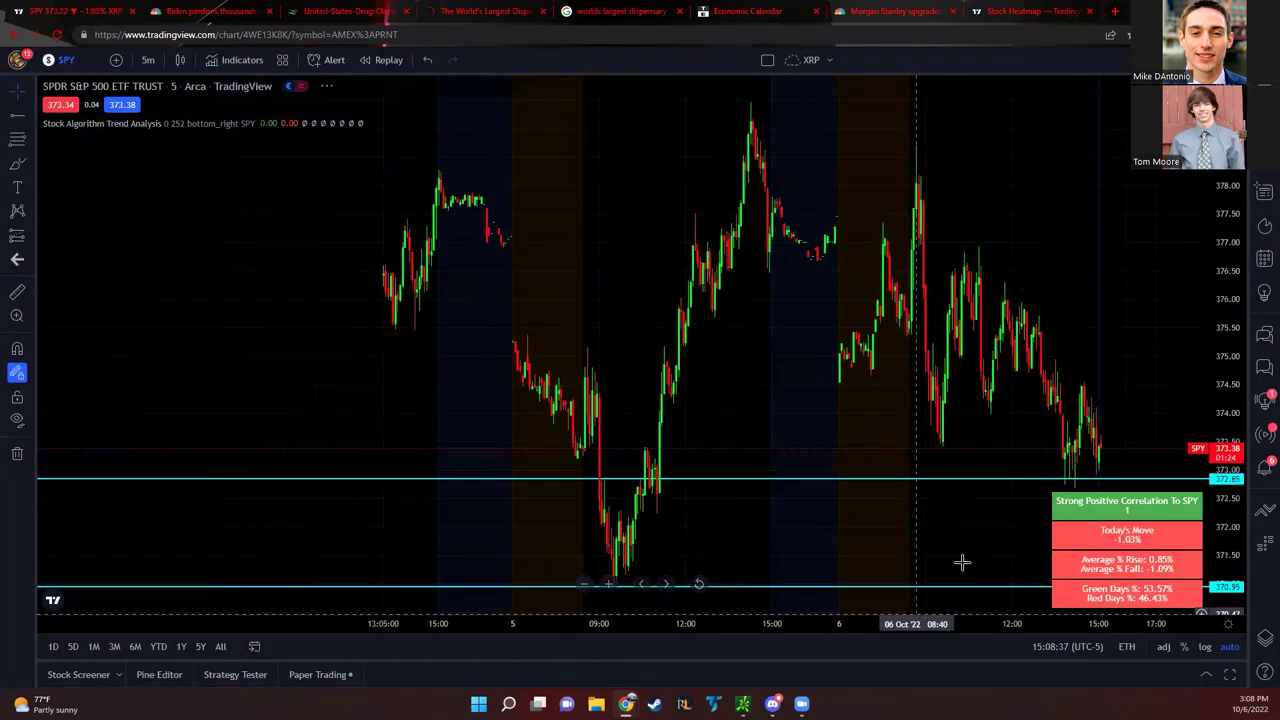
left_click_drag(963, 380, 849, 380)
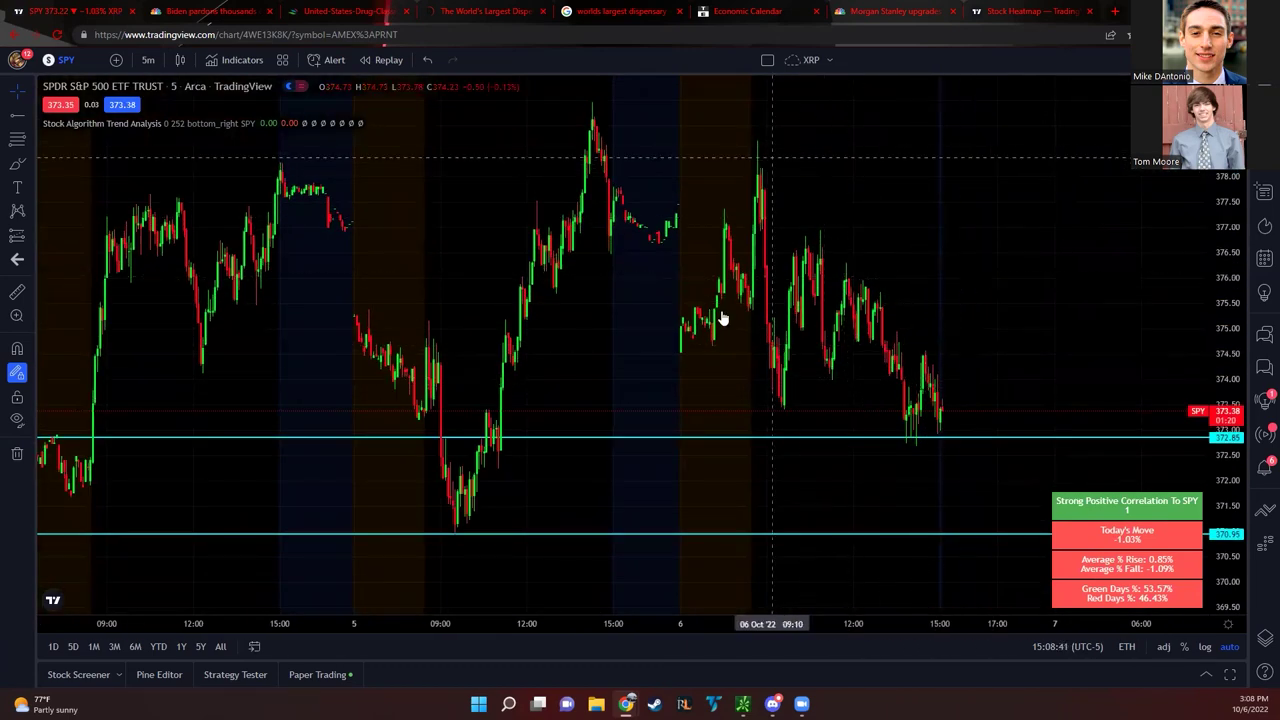
Chart Tilray (TLRY), then Canopy Growth (CGC), then the MJ cannabis ETF
type("TLRY")
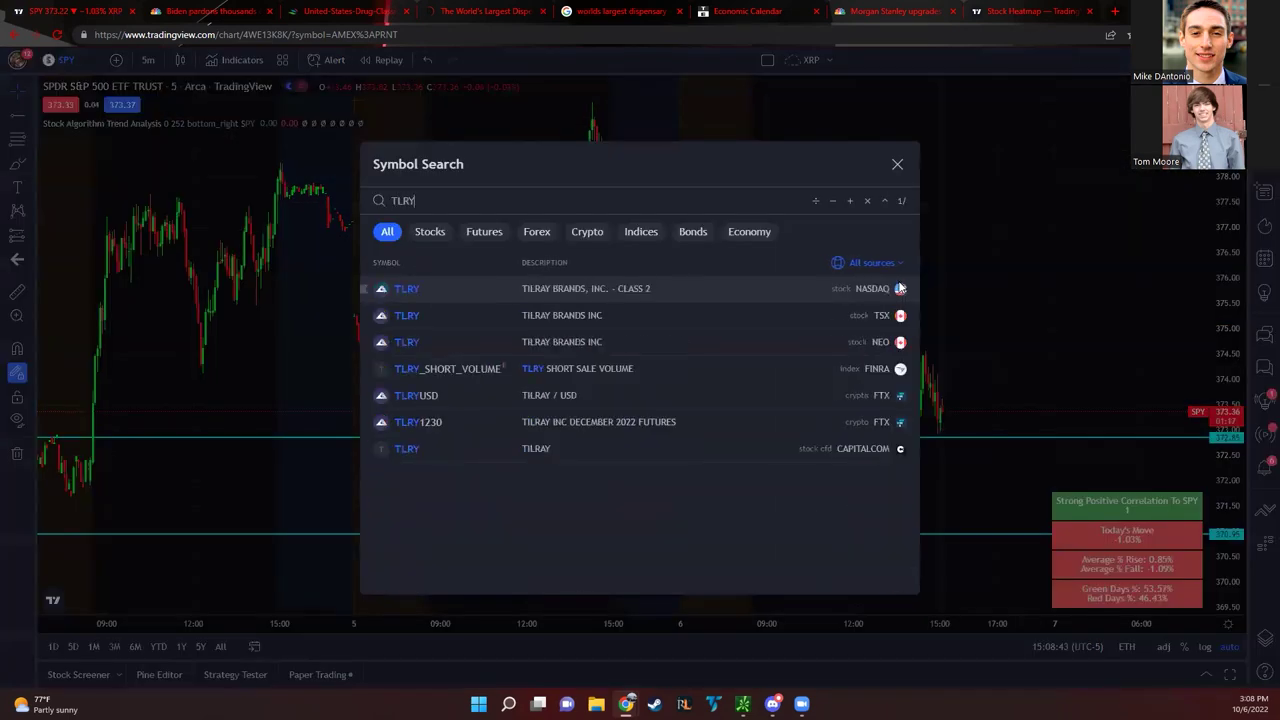
key("Return")
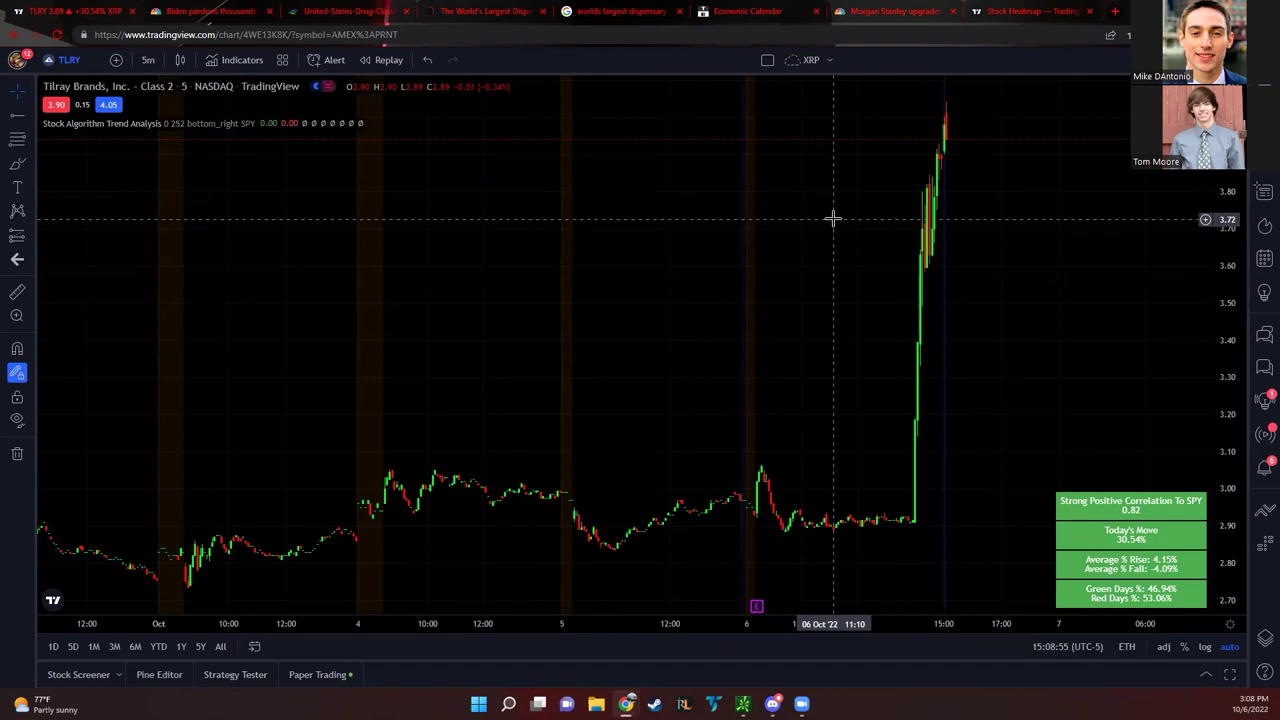
type("cgc")
key("Return")
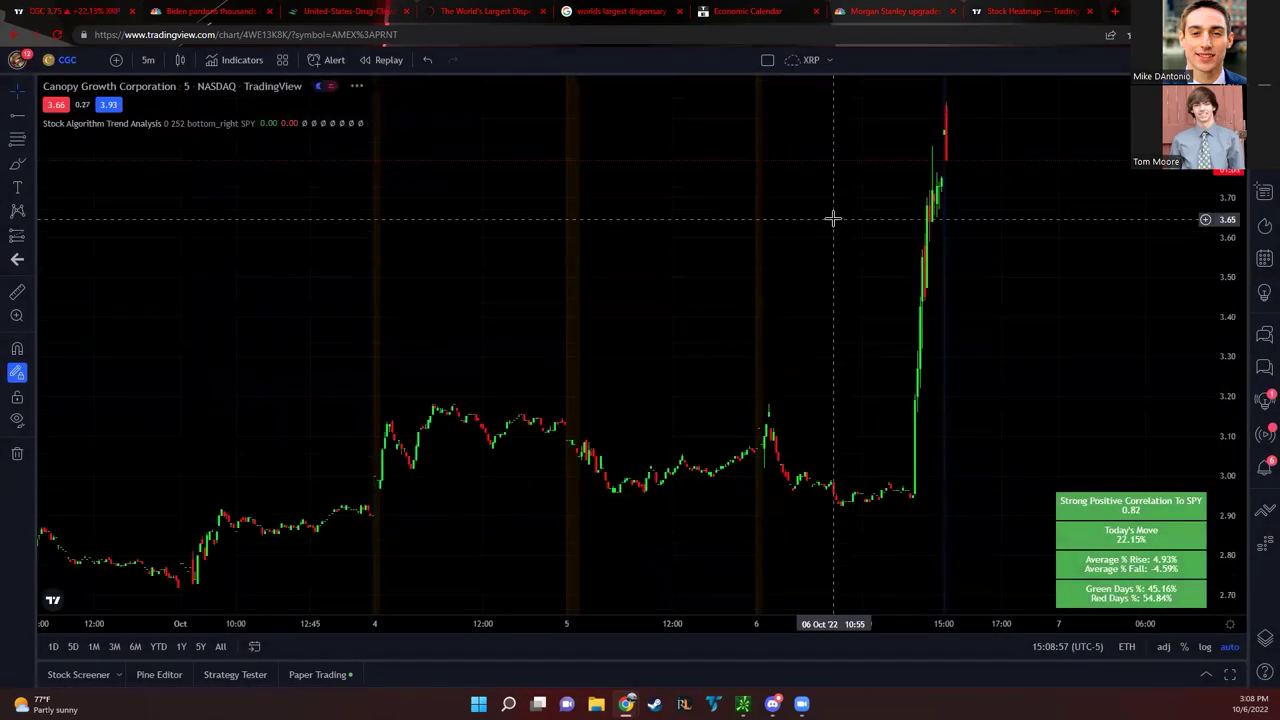
type("mj")
key("Return")
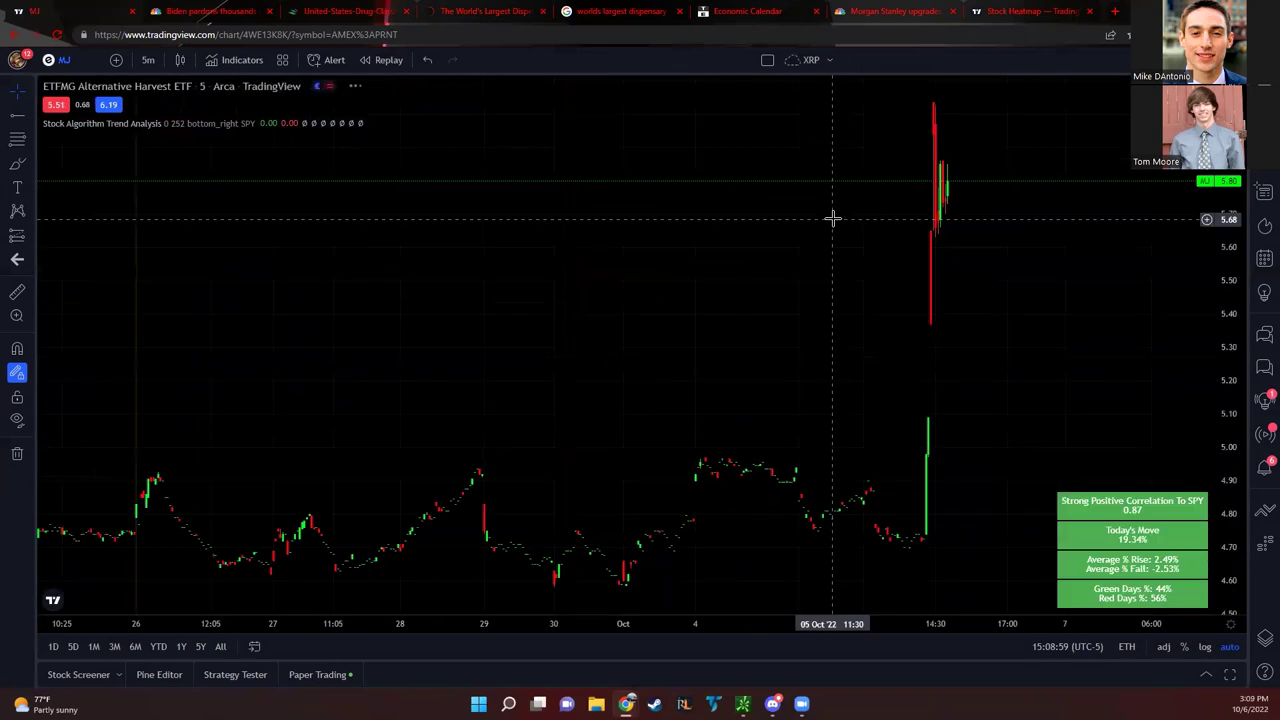
Switch to the MSOS ETF, back to MJ, and finish on Tilray (TLRY)
type("msos")
key("Return")
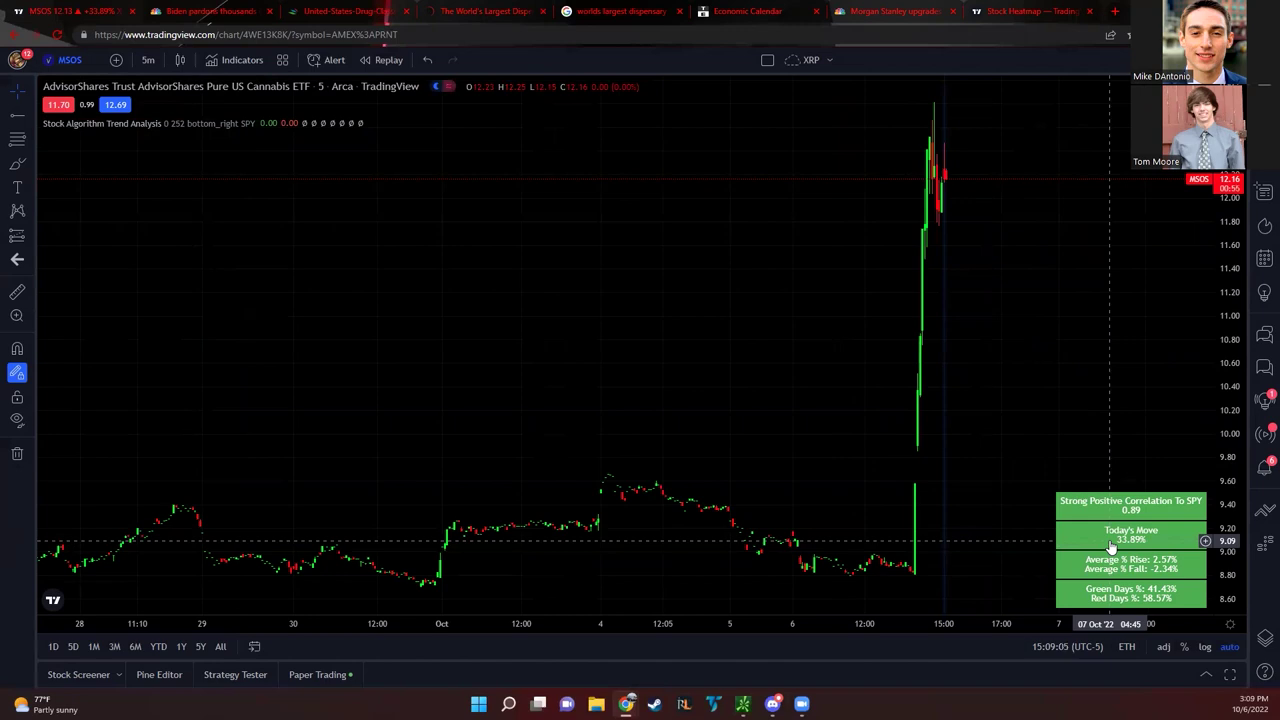
type("mj")
key("Return")
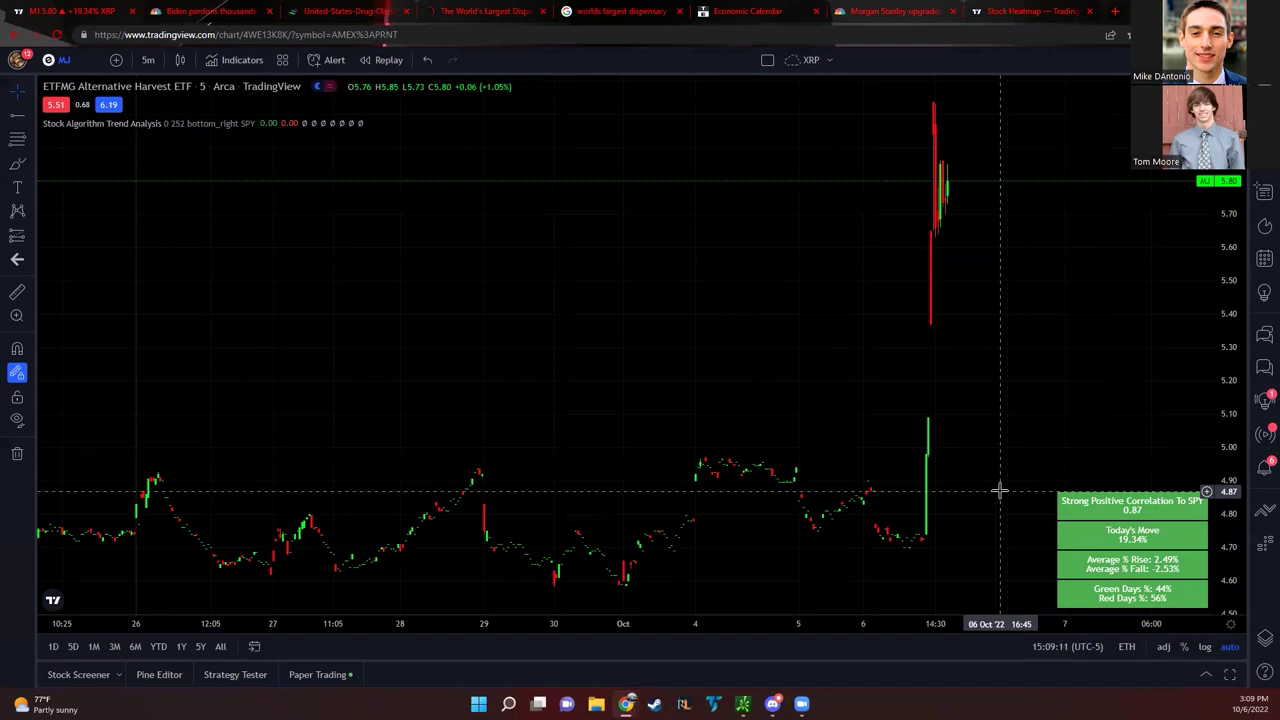
type("tlry")
key("Return")
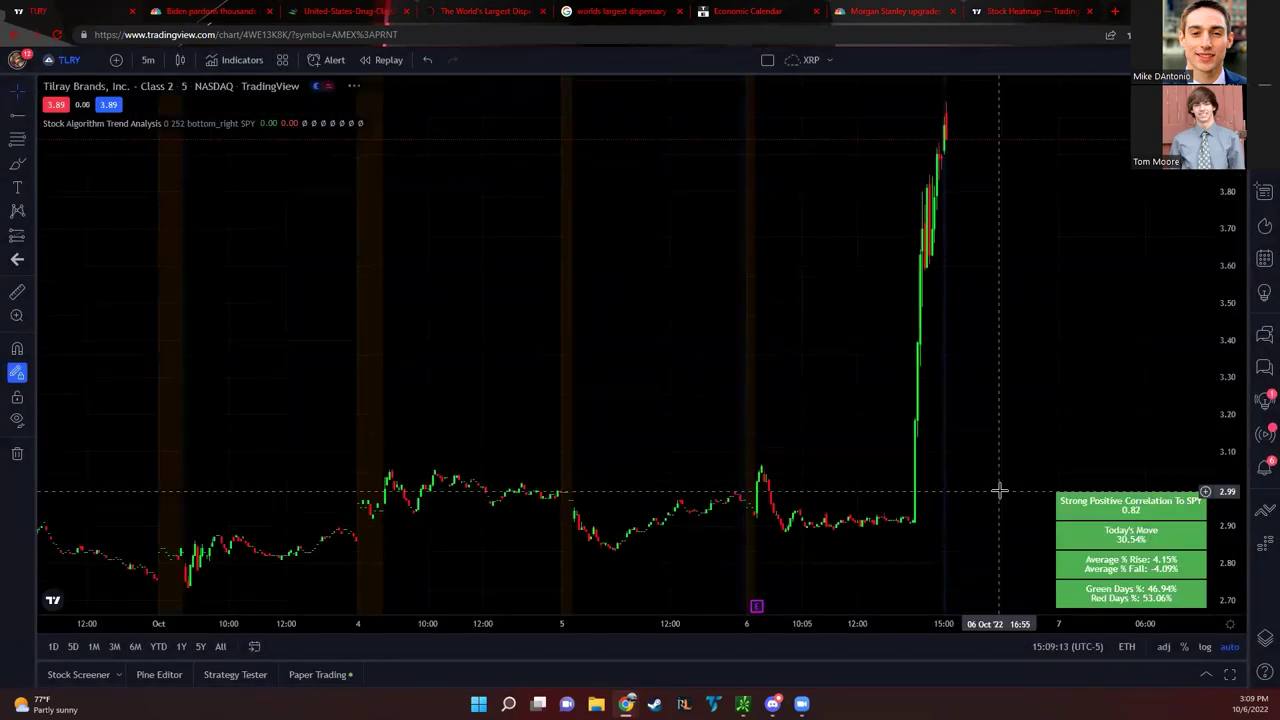
Open the Biden pardons article and highlight the key points on simple marijuana possession and prior federal offenses
left_click(161, 8)
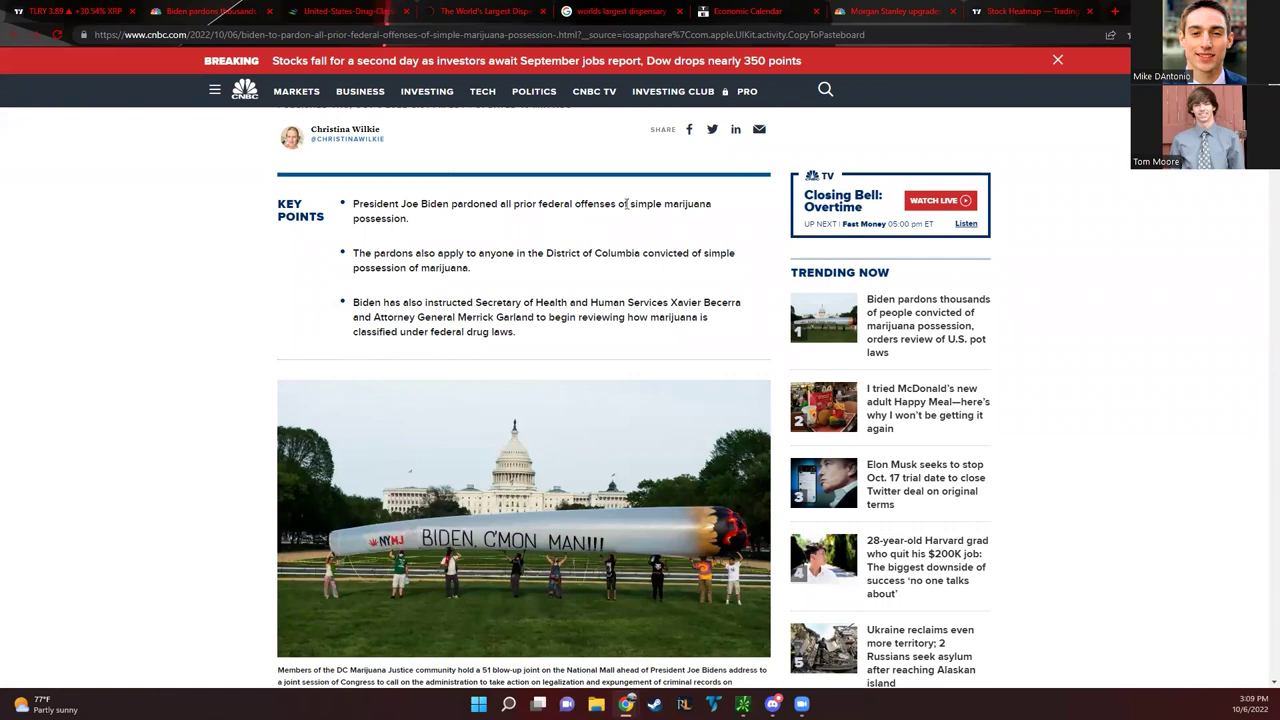
left_click_drag(629, 203, 707, 231)
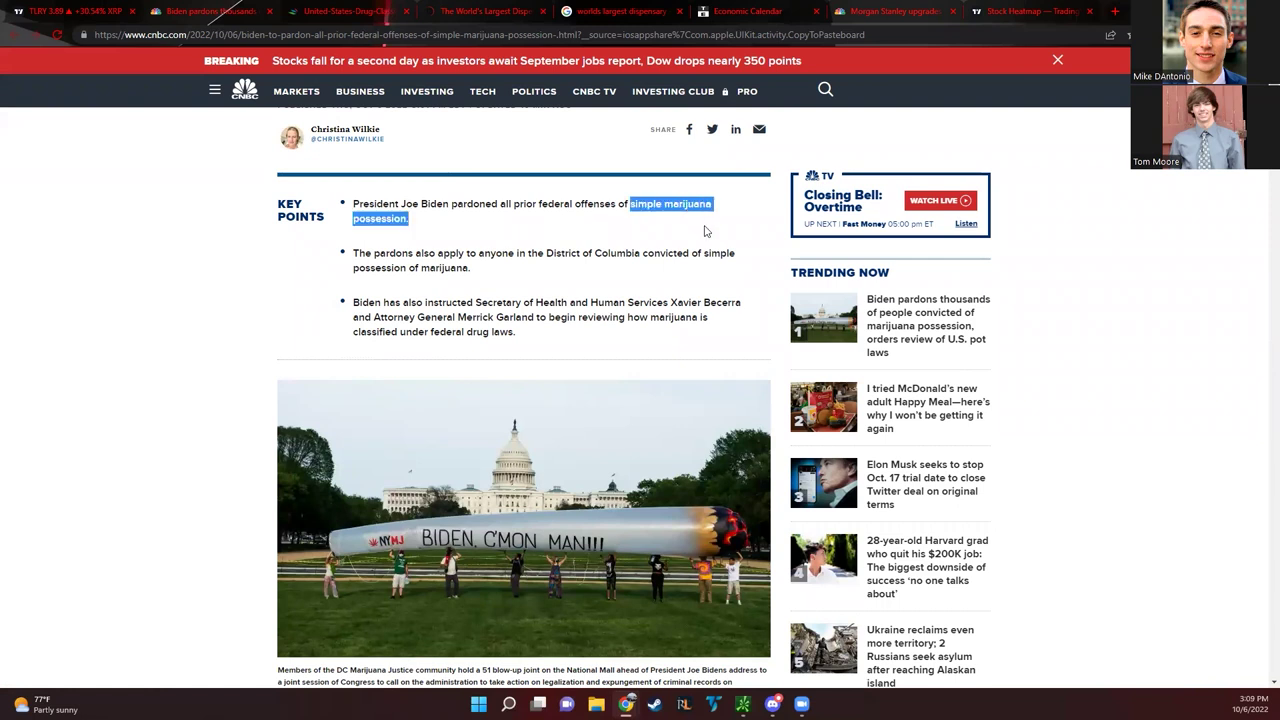
left_click(622, 256)
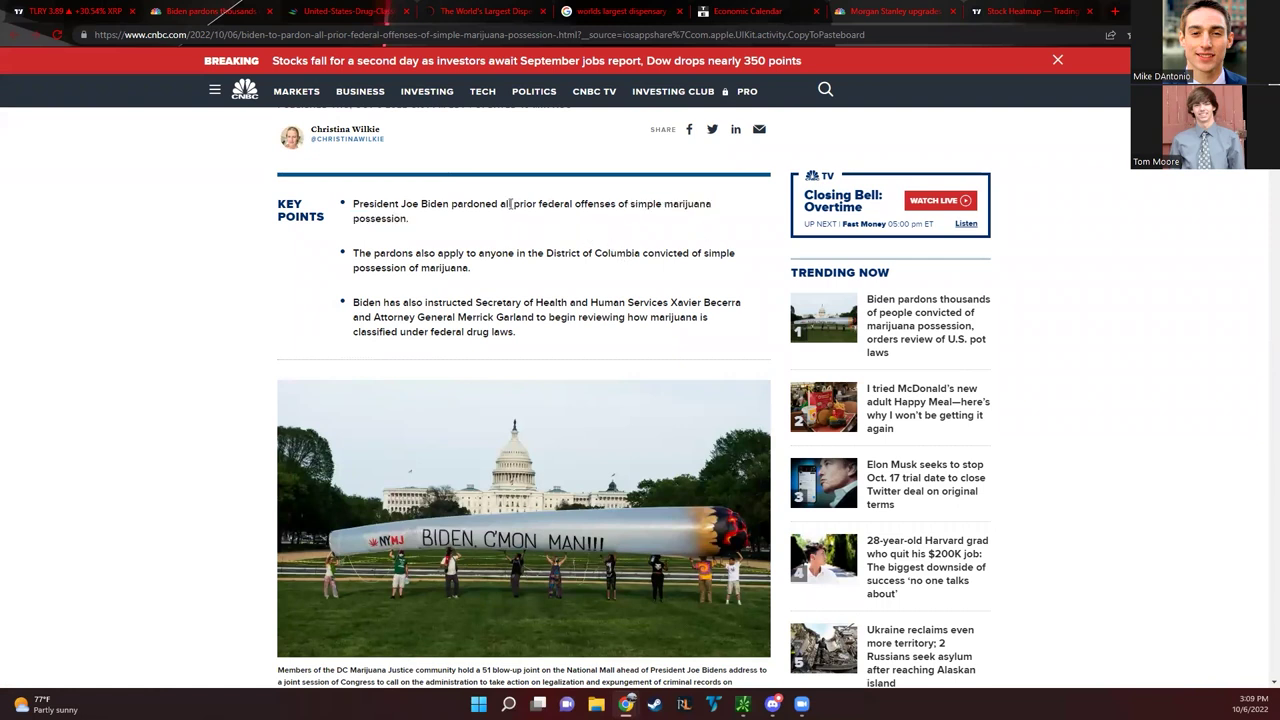
left_click_drag(516, 204, 629, 207)
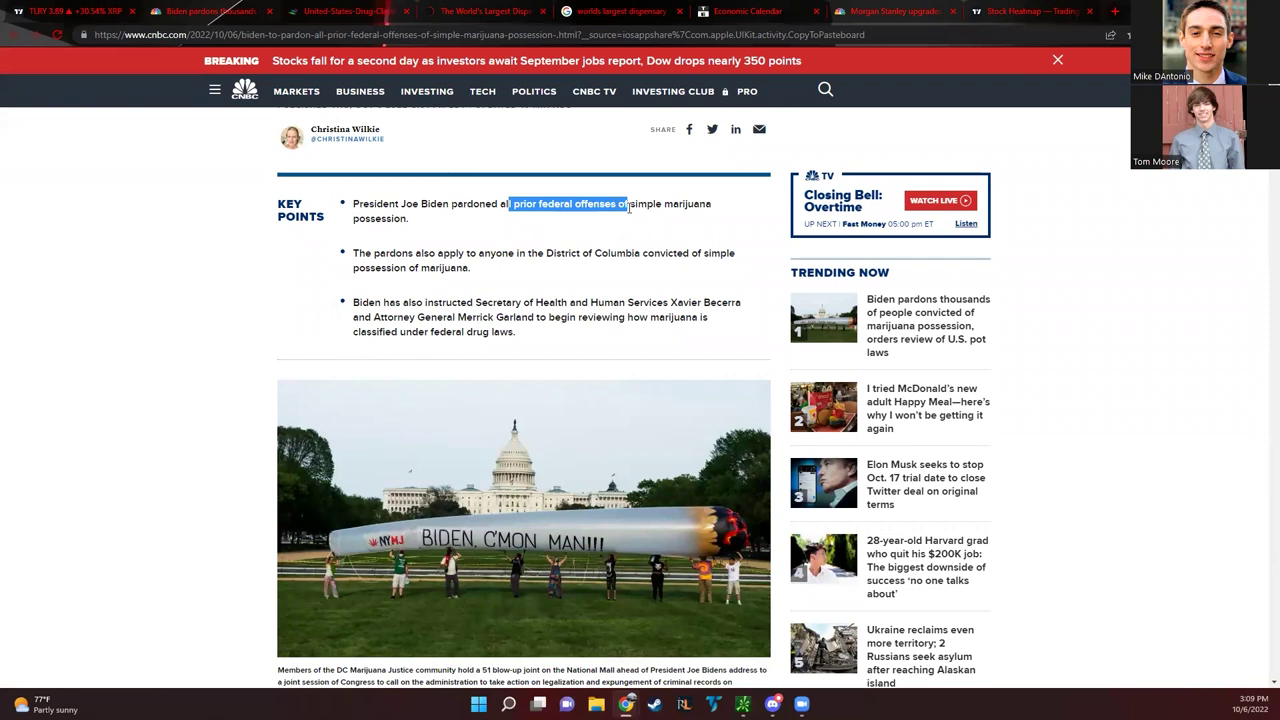
left_click(636, 206)
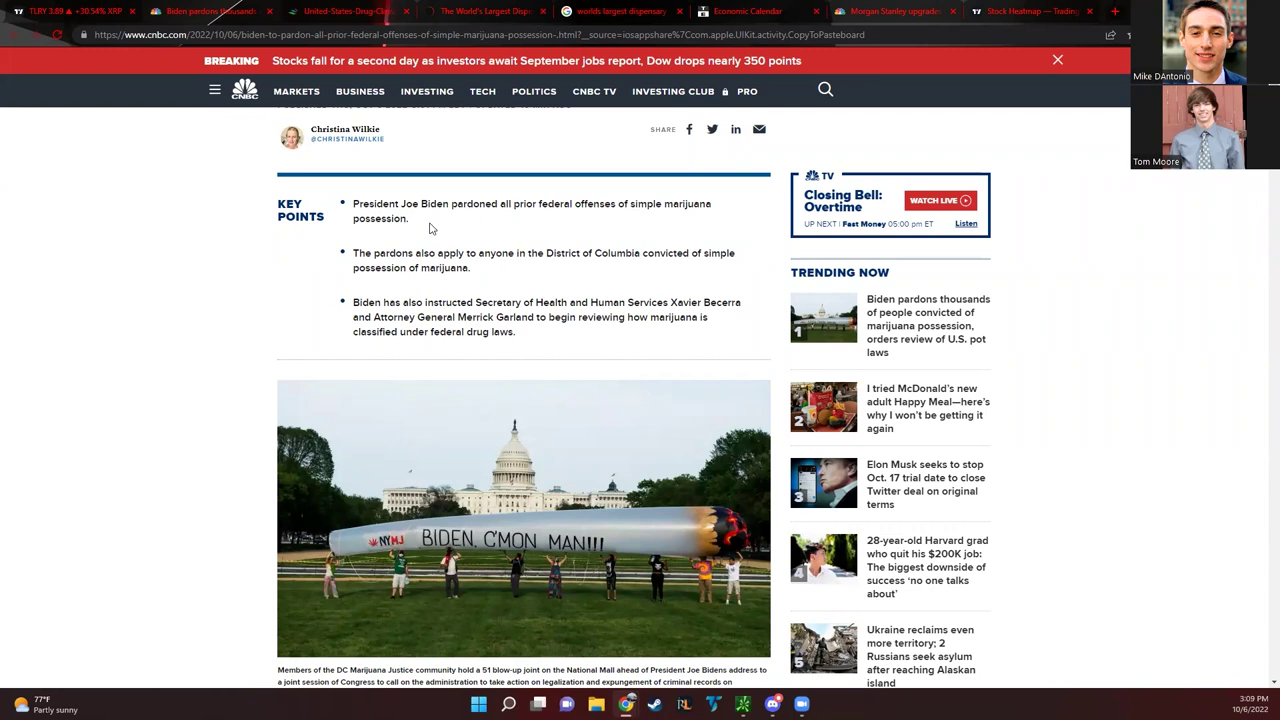
left_click_drag(408, 222, 385, 220)
left_click(441, 199)
Scroll the article and highlight the key point on reviewing marijuana's federal classification
scroll(543, 248, "down", 2)
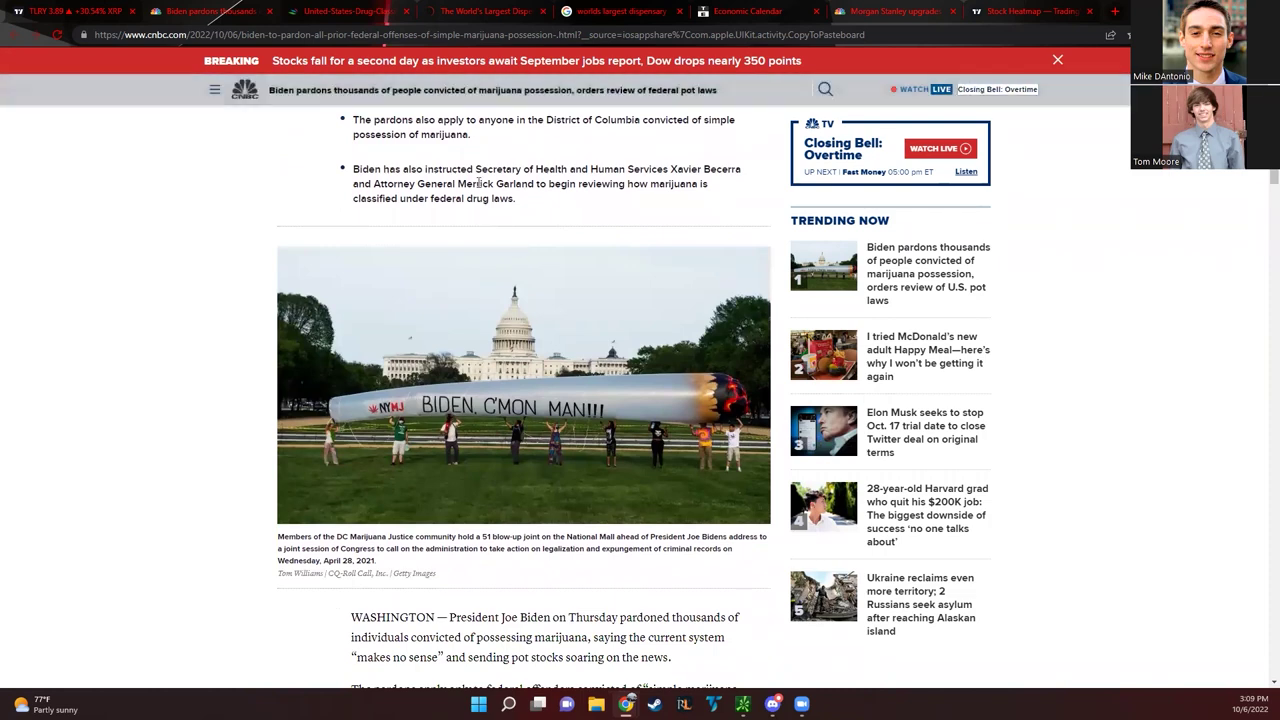
scroll(477, 181, "up", 3)
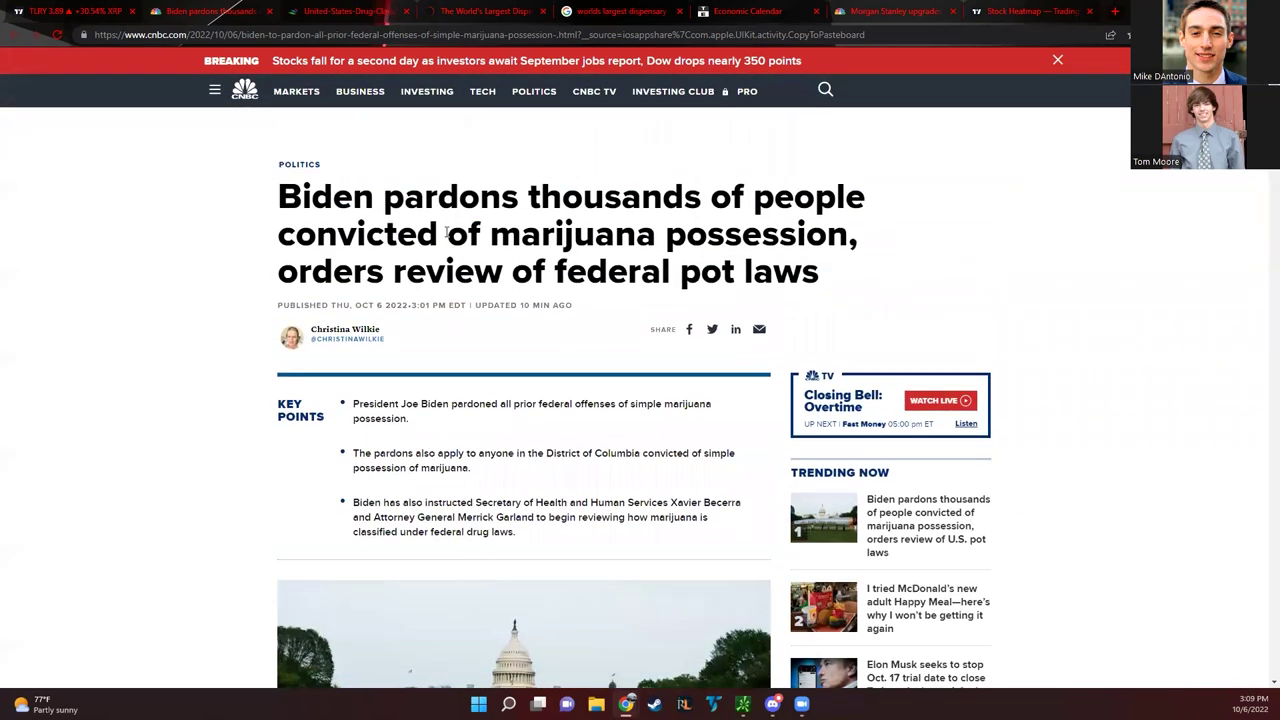
scroll(455, 263, "down", 2)
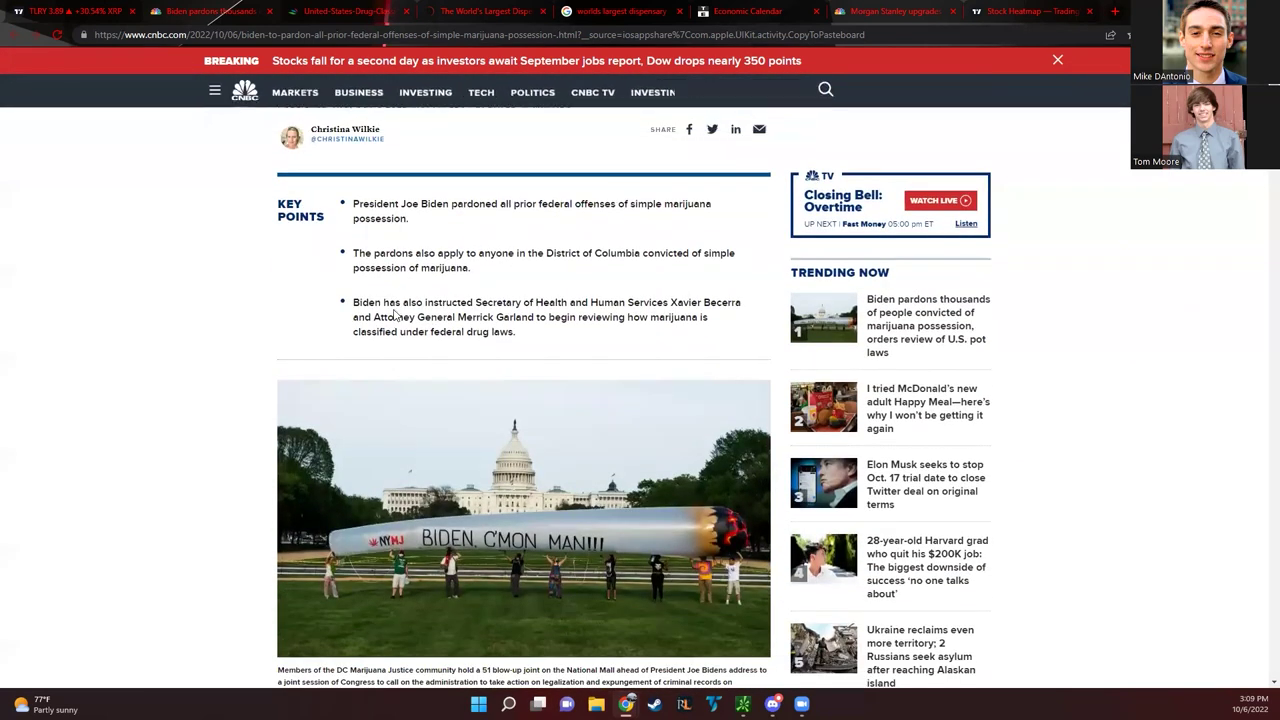
mouse_move(481, 303)
left_mouse_down()
mouse_move(560, 317)
mouse_move(673, 303)
mouse_move(608, 317)
mouse_move(608, 337)
left_mouse_up()
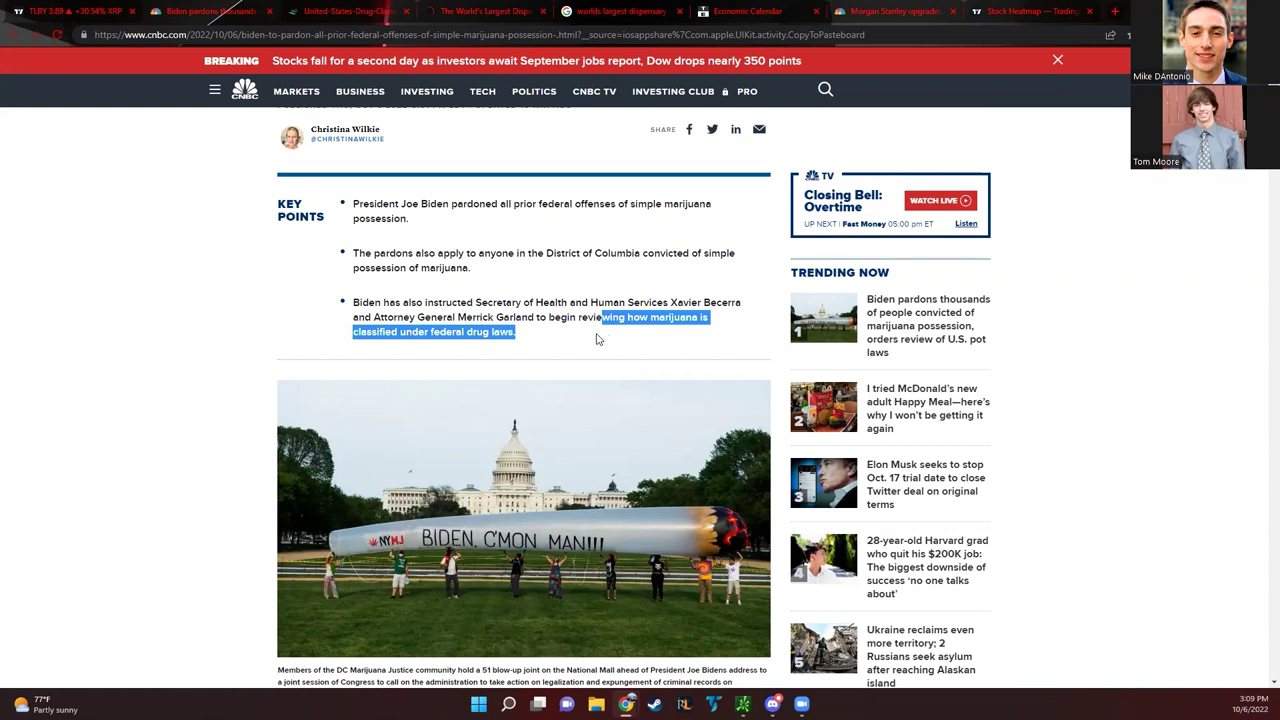
left_click(469, 308)
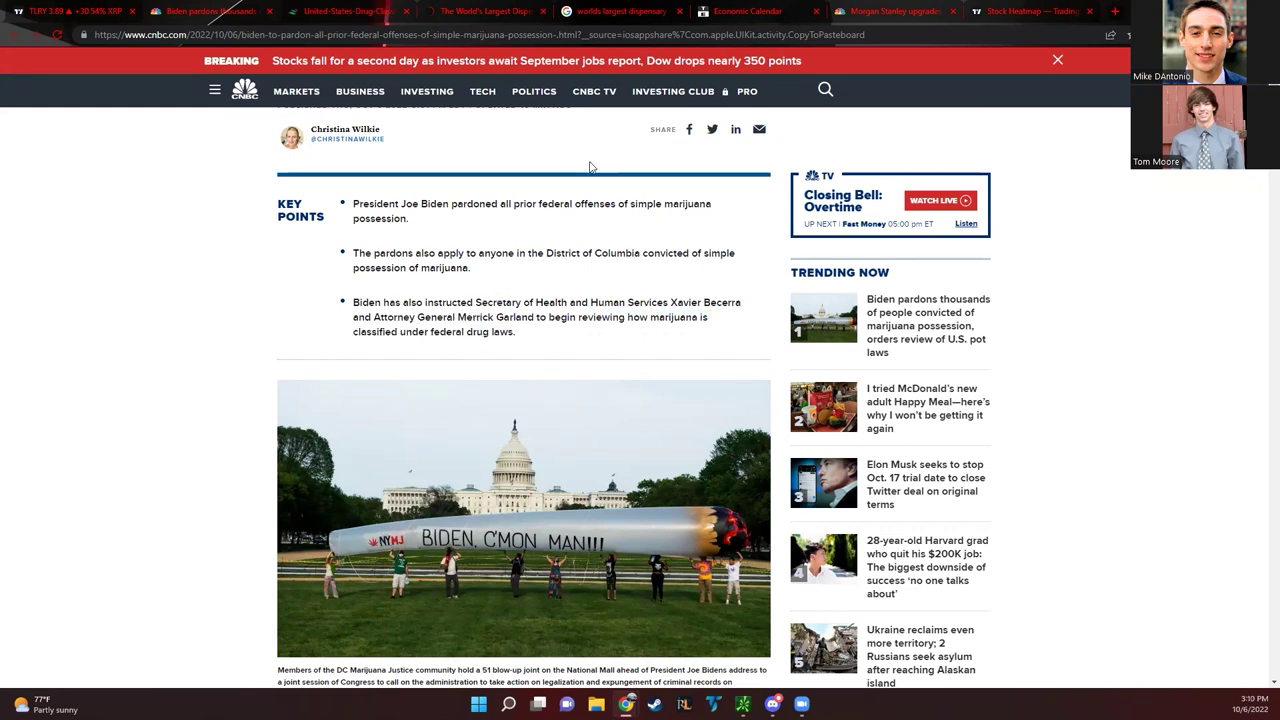
Check the world's largest dispensary results and US drug classification chart, then return to TLRY
left_click(598, 10)
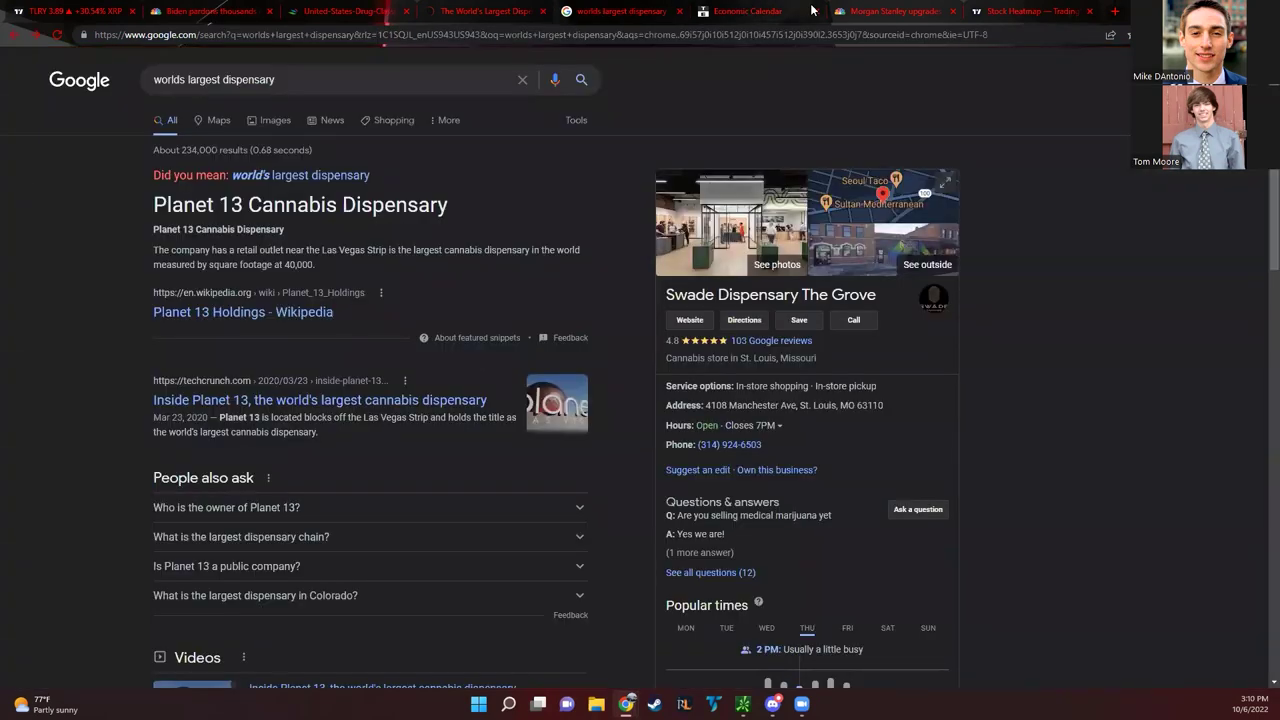
left_click(340, 10)
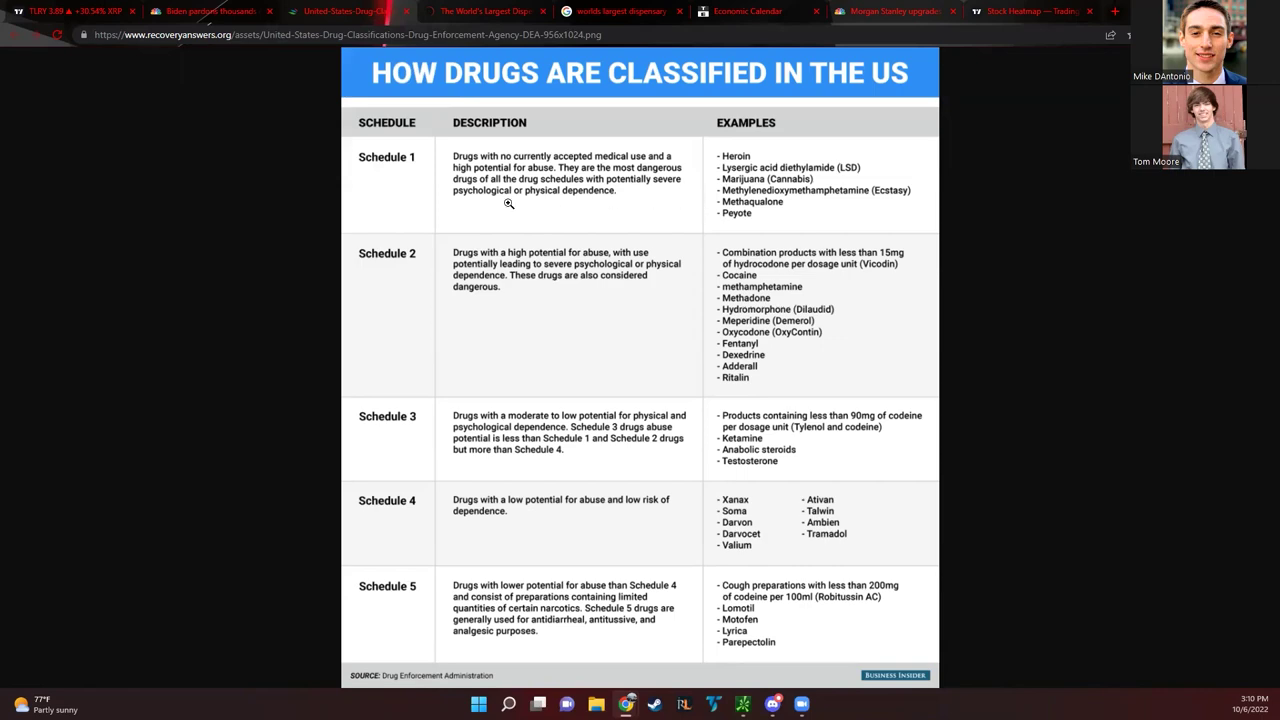
left_click(203, 10)
Pan the Tilray chart to earlier bars and switch it to 1-minute candles
left_click(70, 10)
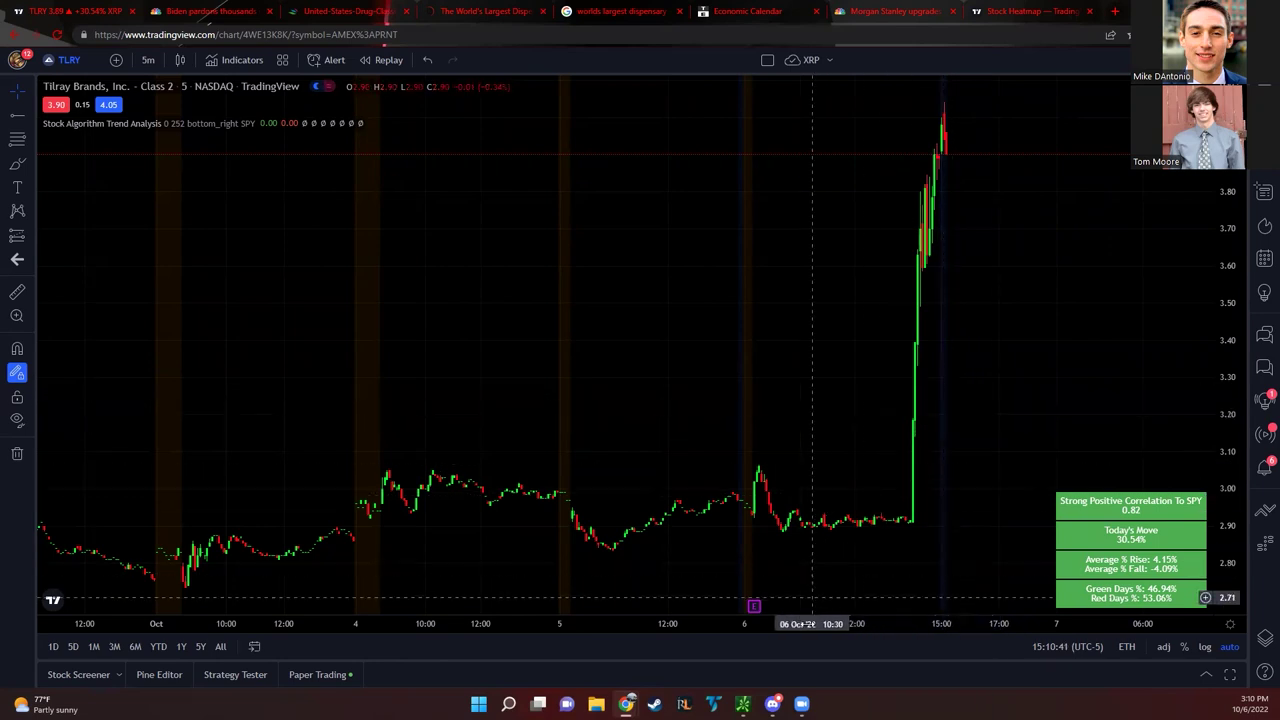
scroll(594, 608, "up", 3)
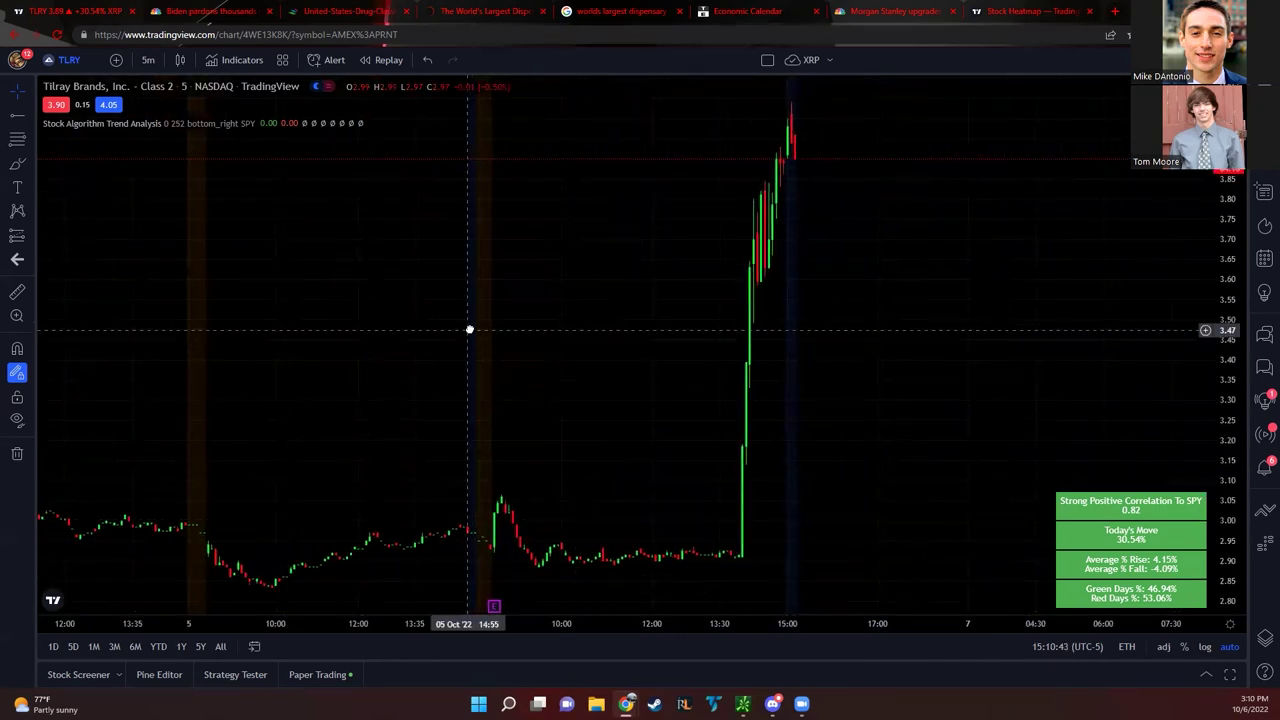
left_click_drag(477, 331, 763, 495)
scroll(740, 480, "up", 3)
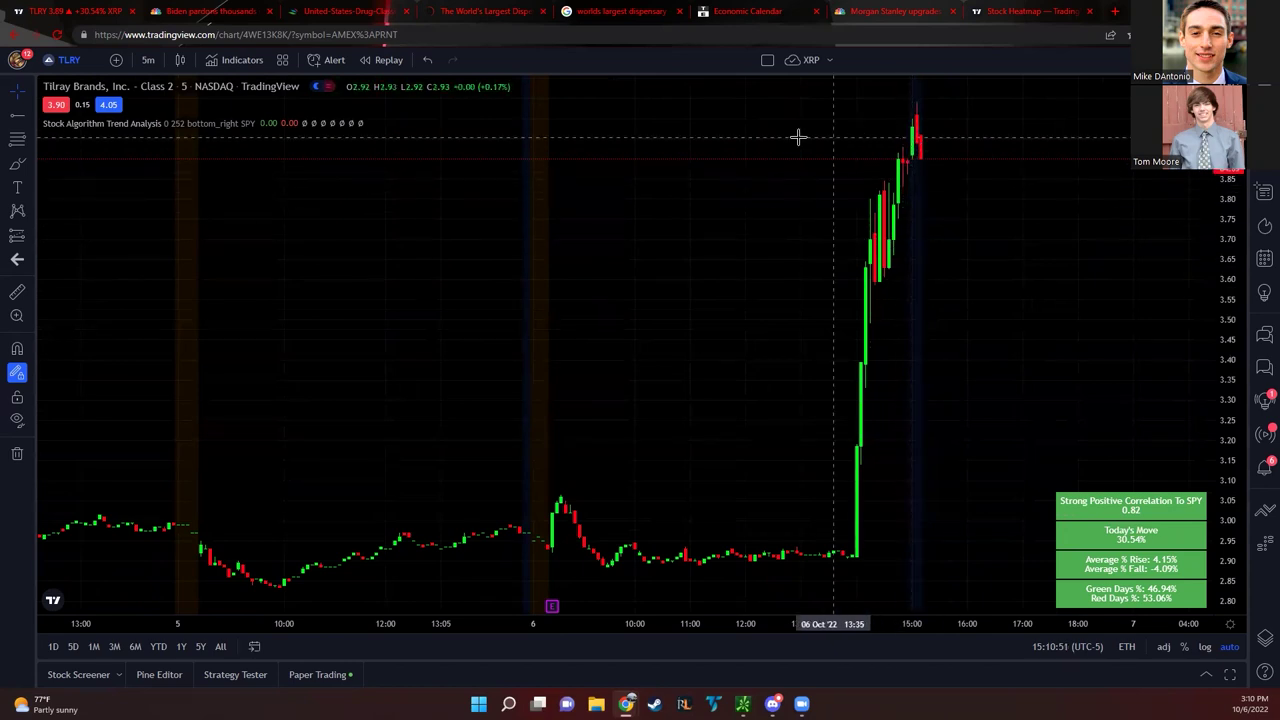
left_click(142, 62)
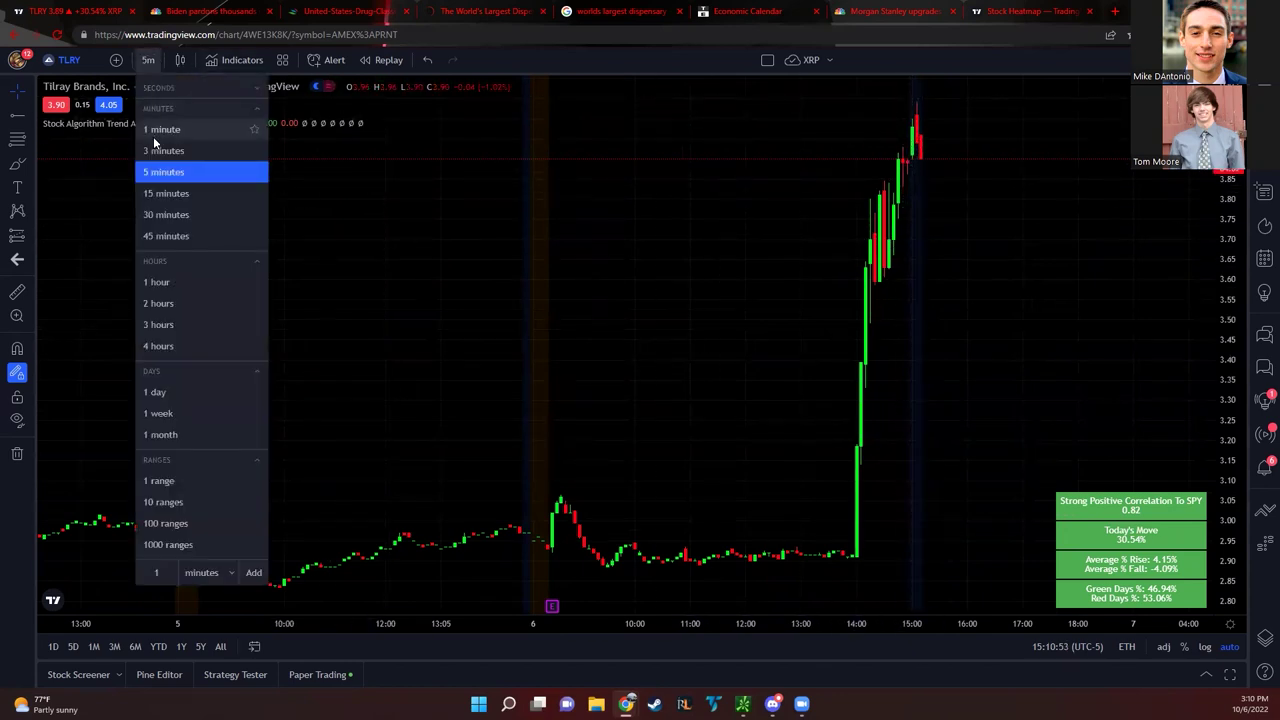
left_click(152, 130)
Set 5-minute candles, then chart CGC and finally MSOS
scroll(706, 603, "down", 4)
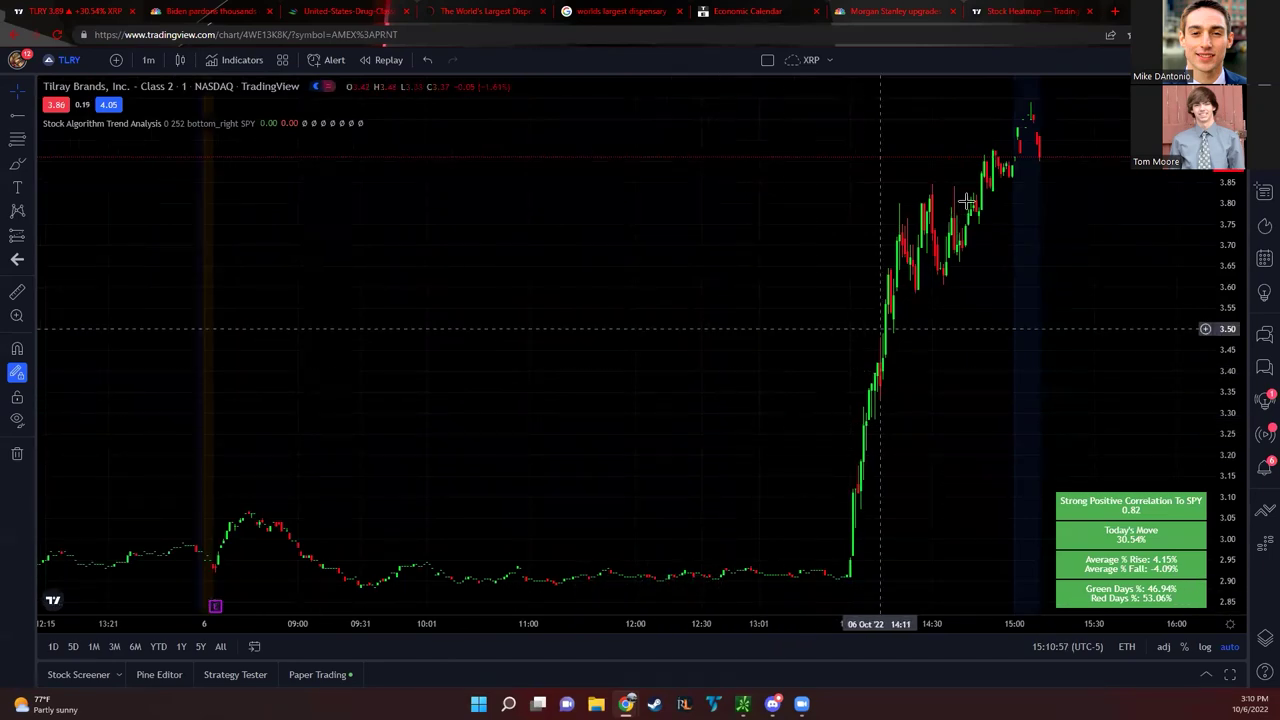
left_click(148, 60)
left_click(161, 173)
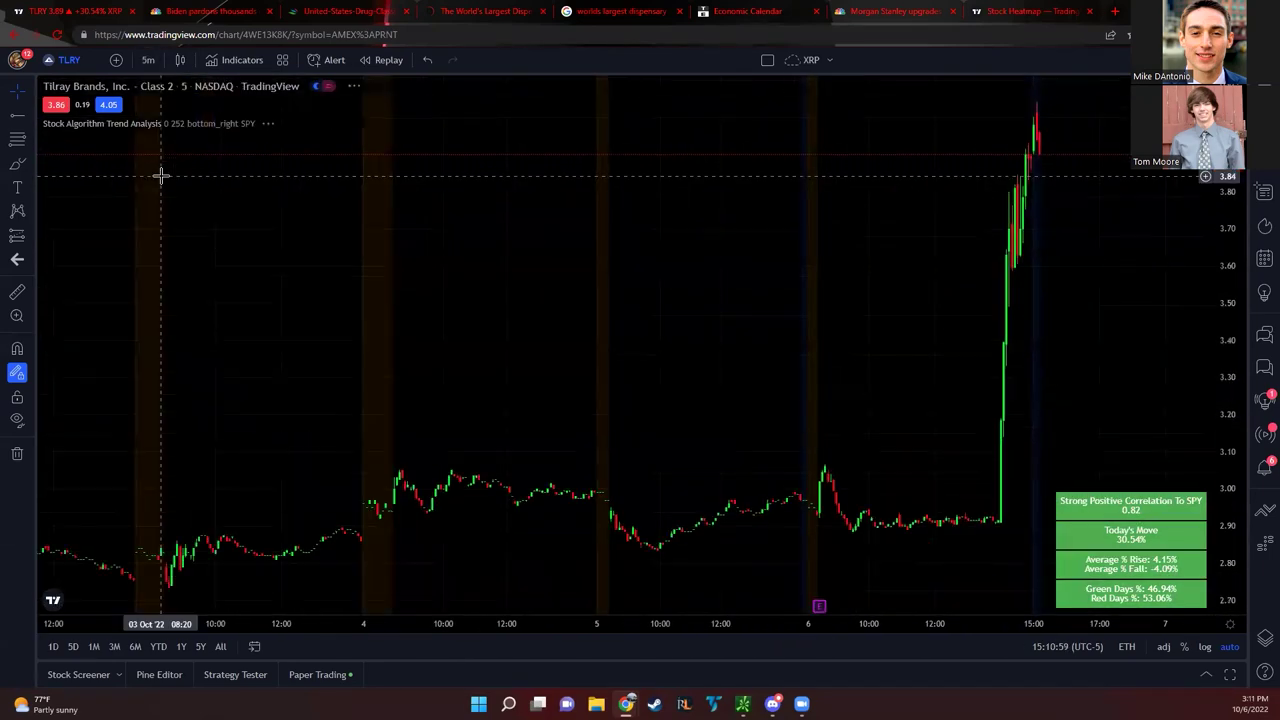
type("CGC")
key("Return")
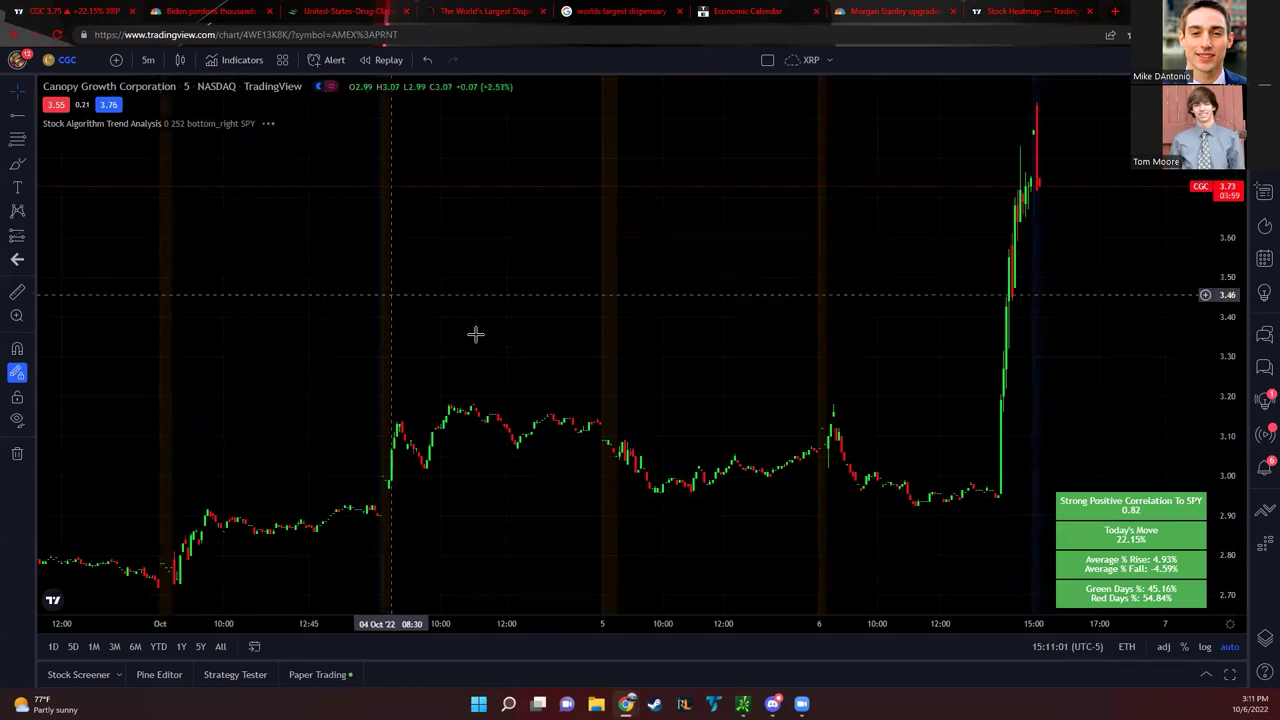
type("MSOS")
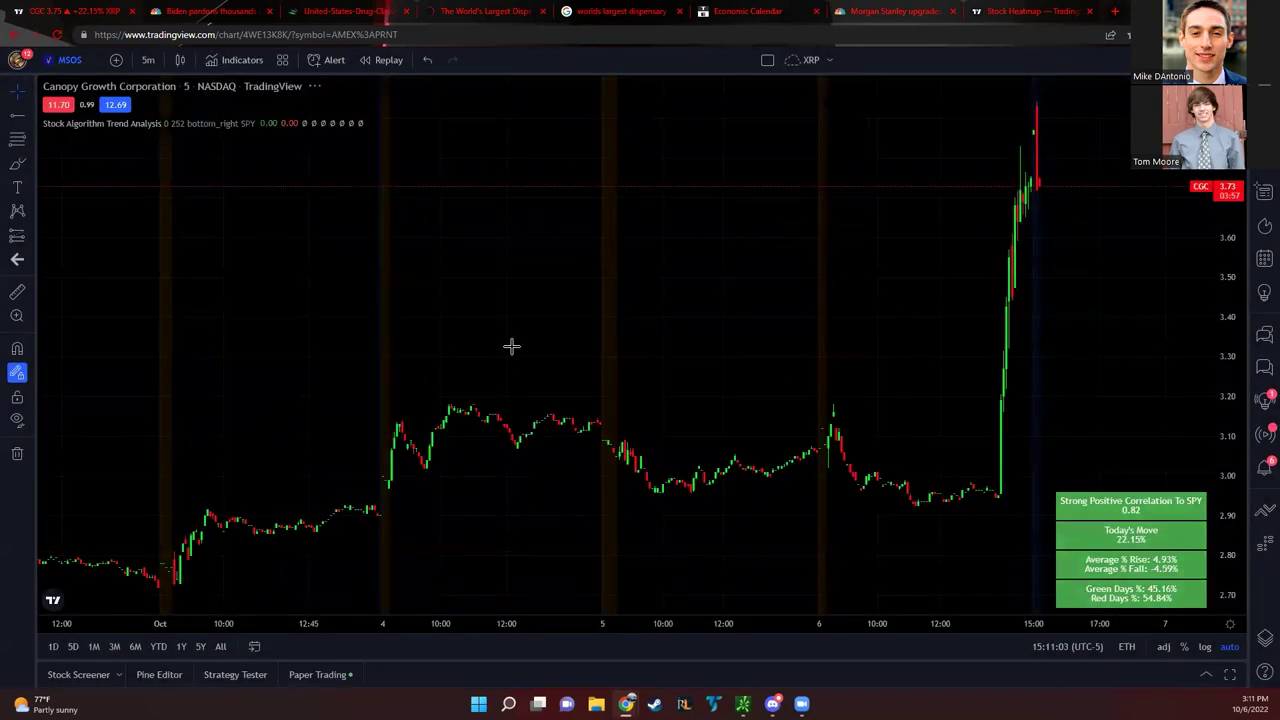
key("Return")
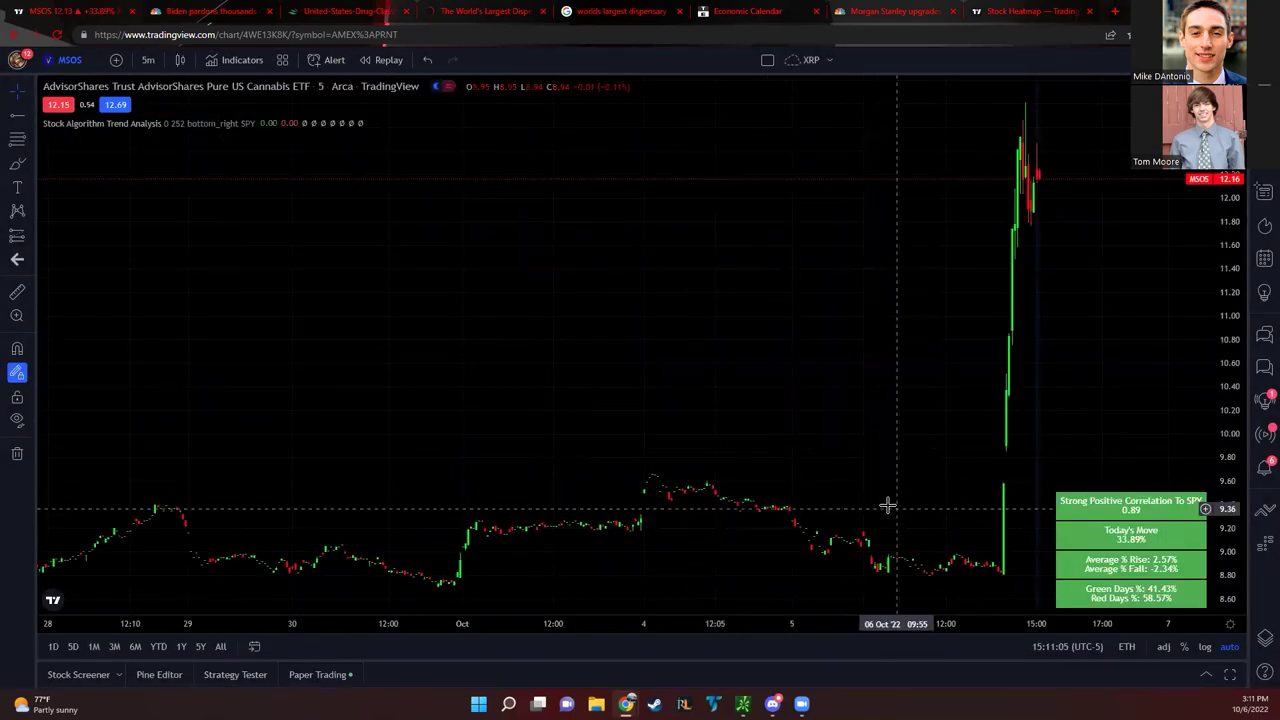
Chart PLNHF, then TLRY, then SNDL, zooming in on 4–7 Oct
type("PLNHF")
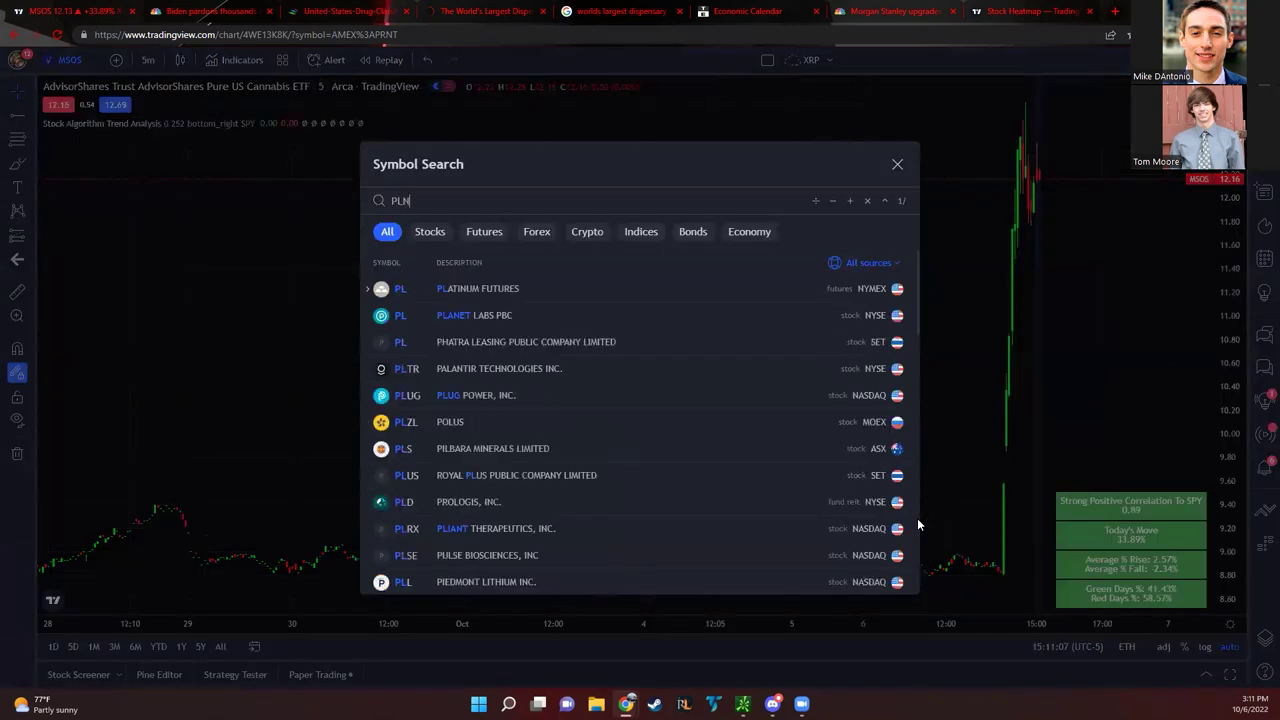
key("Return")
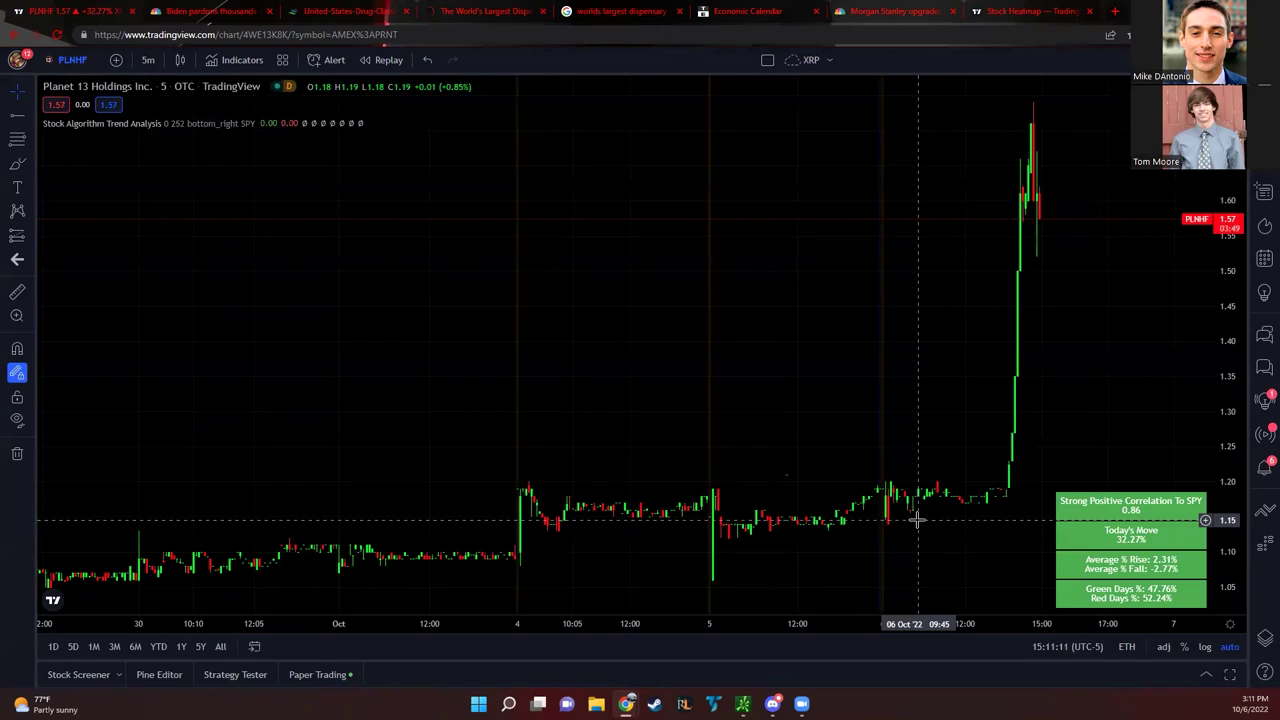
type("TLRY")
key("Return")
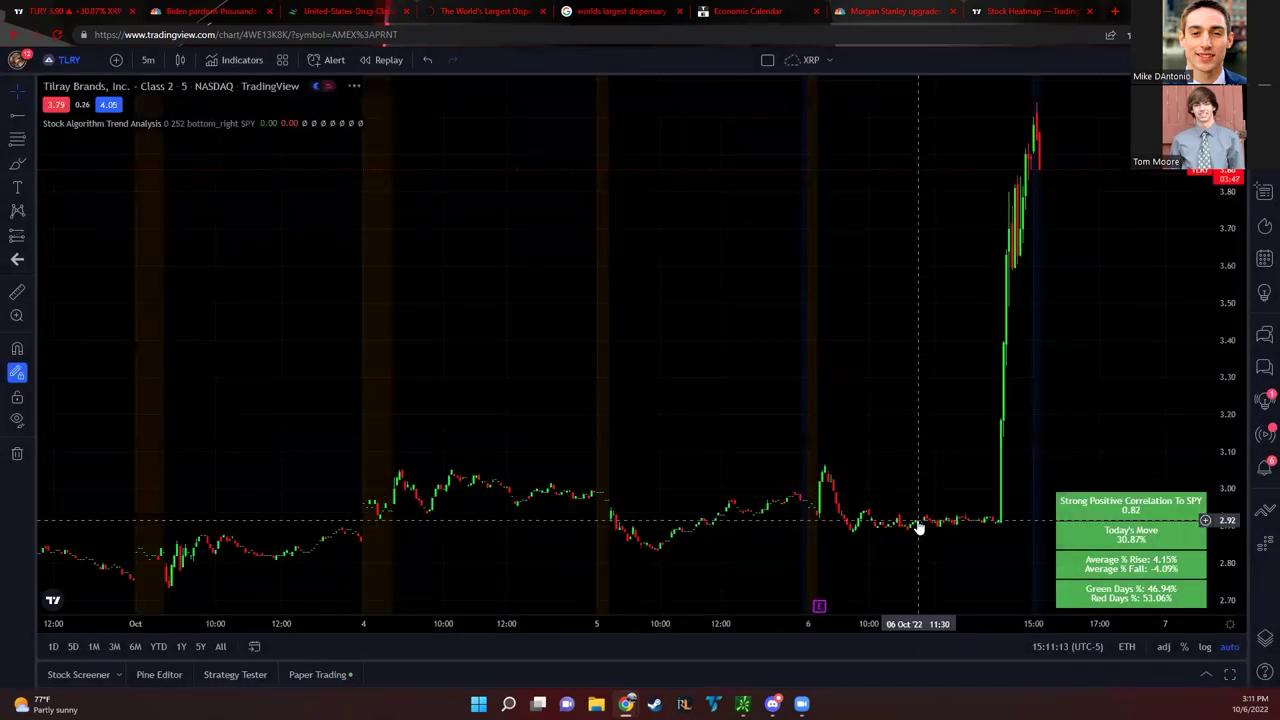
type("SNDL")
key("Return")
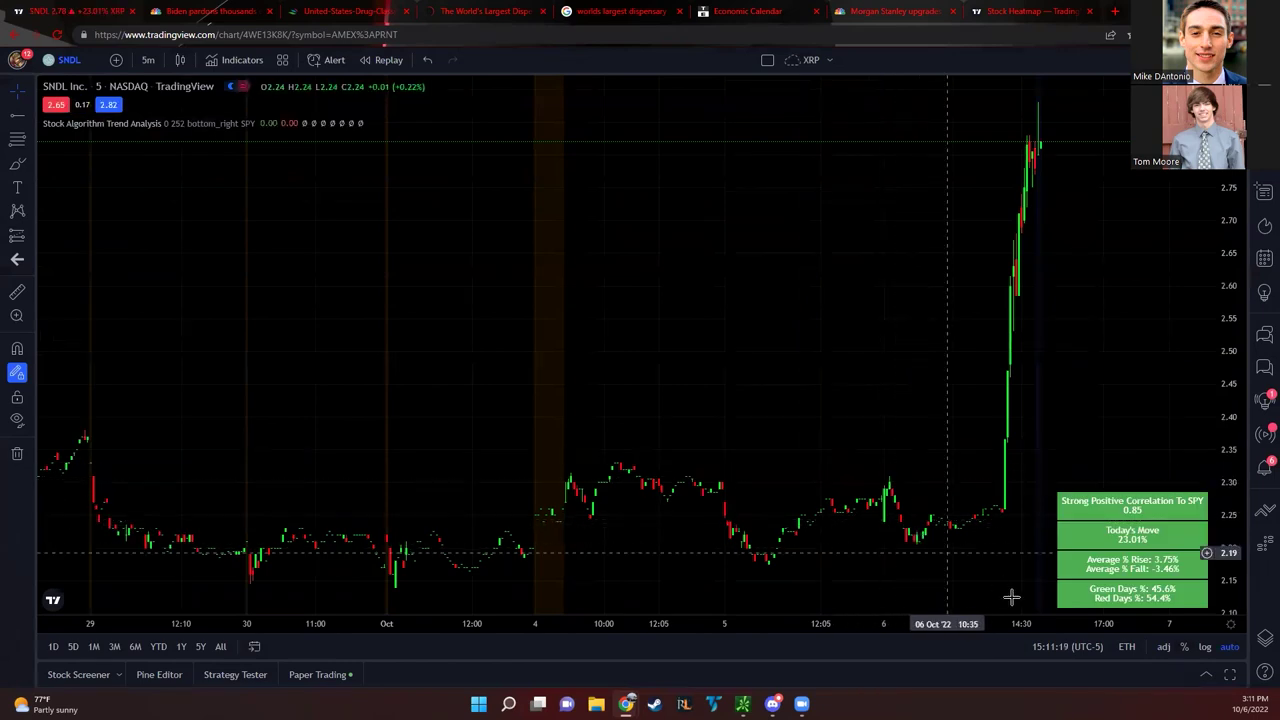
scroll(1010, 623, "up", 3)
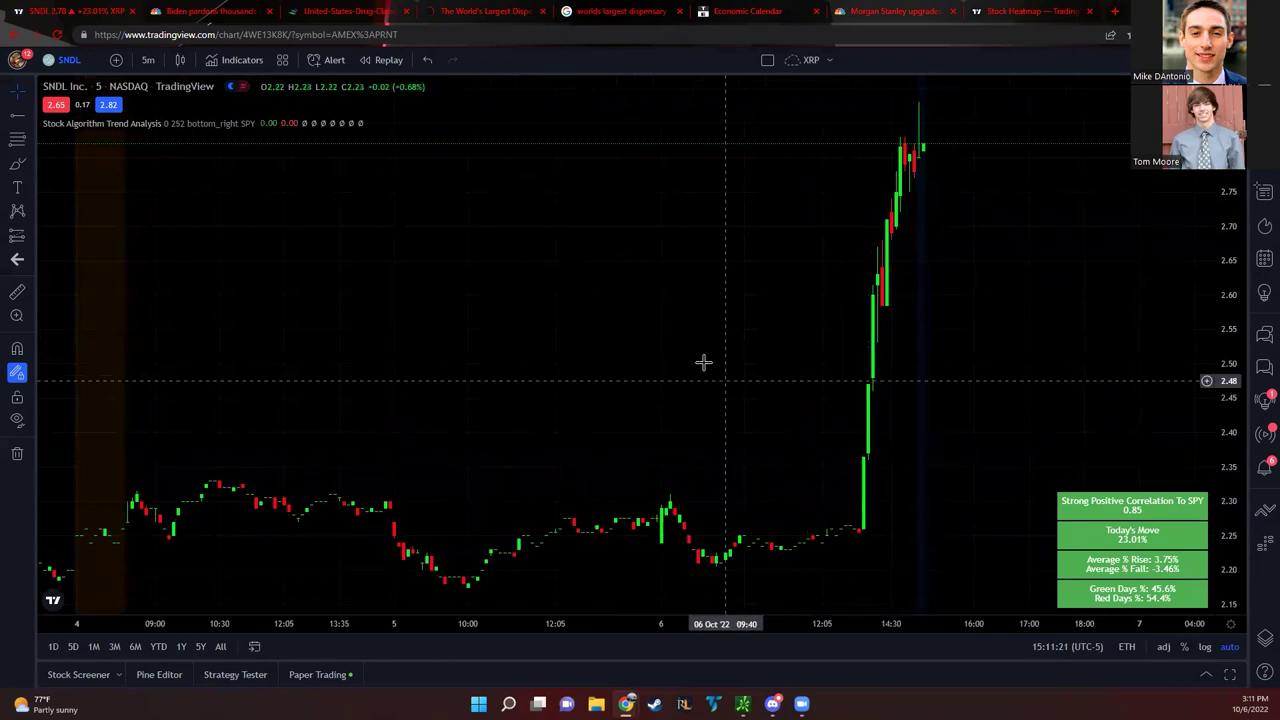
left_click(350, 11)
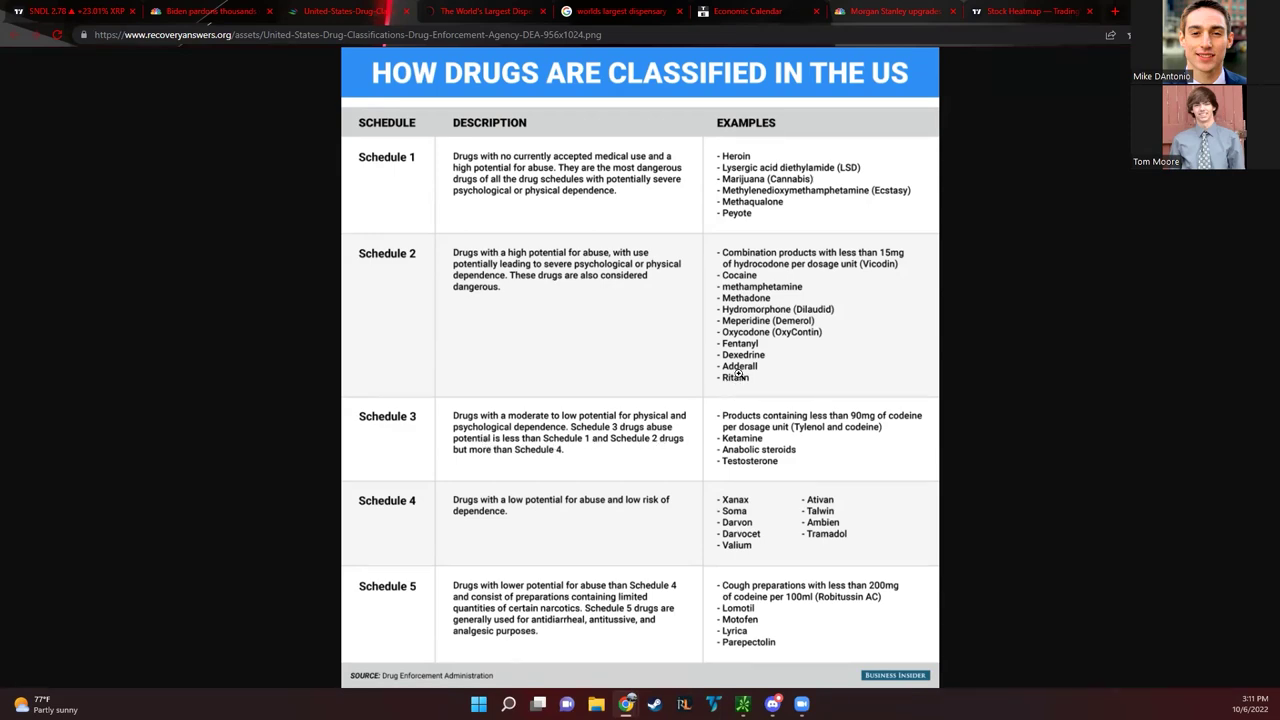
Load Tilray (TLRY) on daily candles and zoom out to show history from 2018
left_click(40, 8)
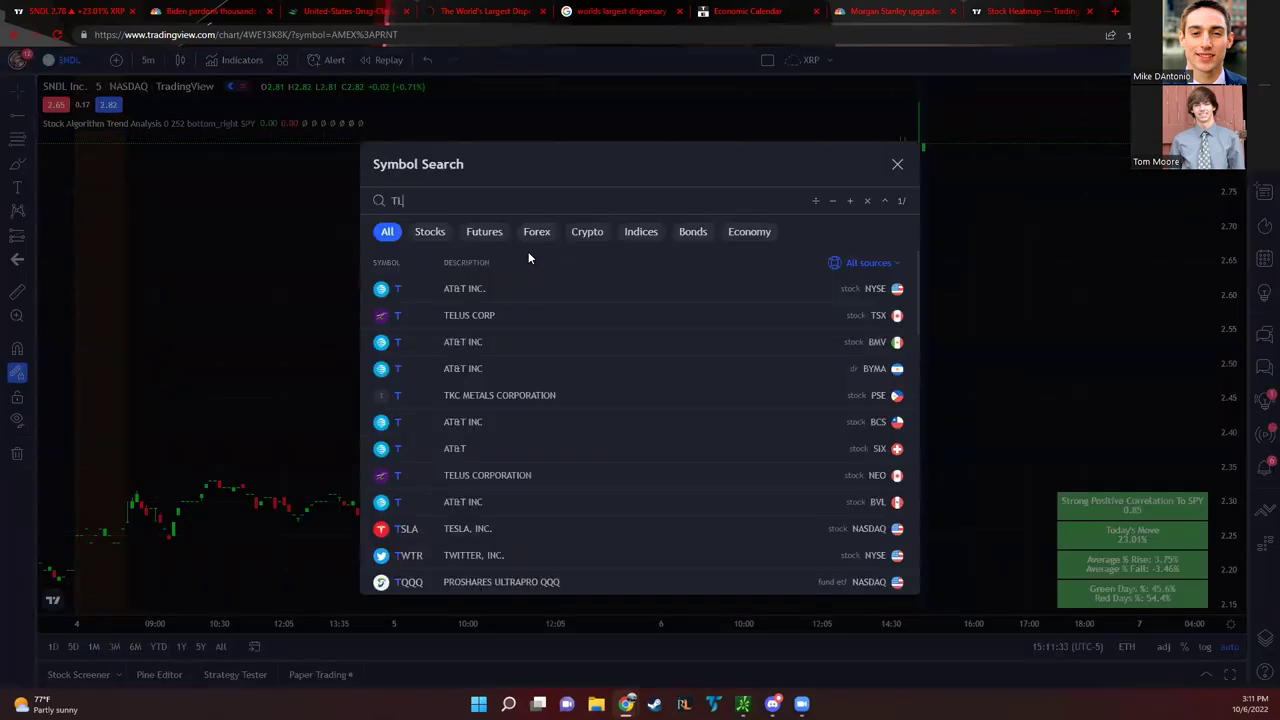
type("RY")
key("Return")
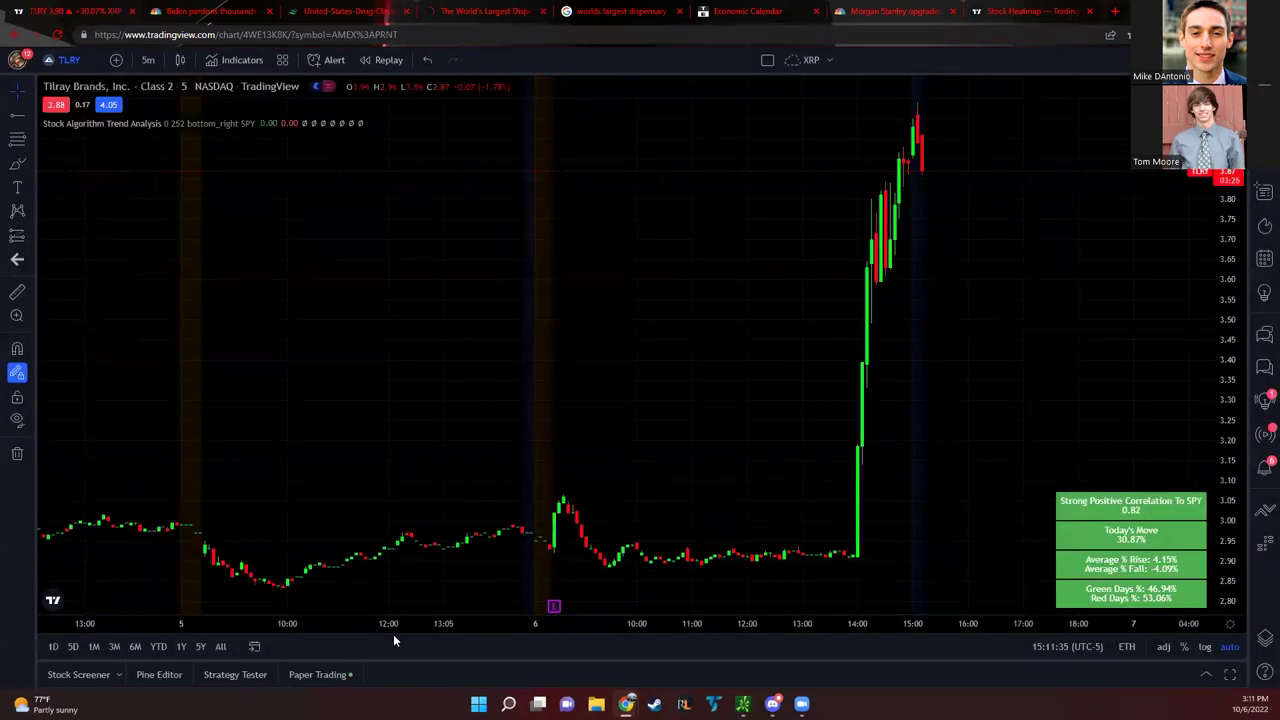
scroll(393, 634, "down", 3)
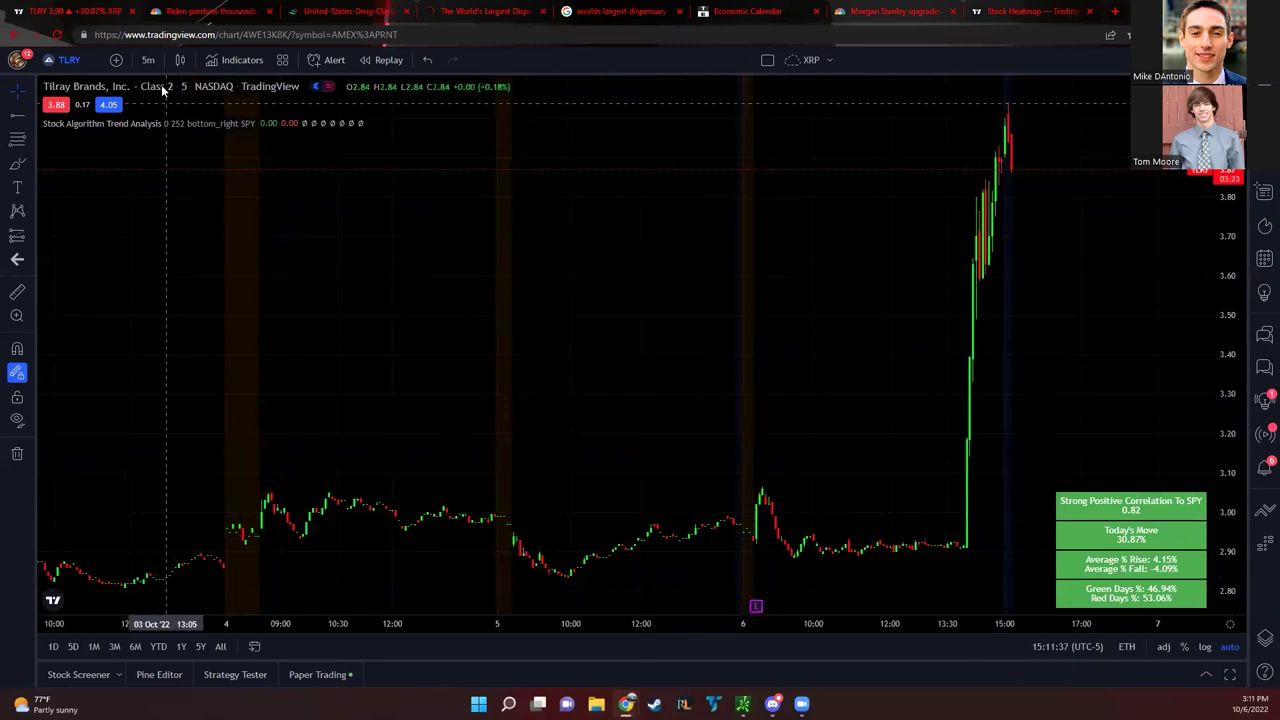
left_click(152, 62)
left_click(180, 399)
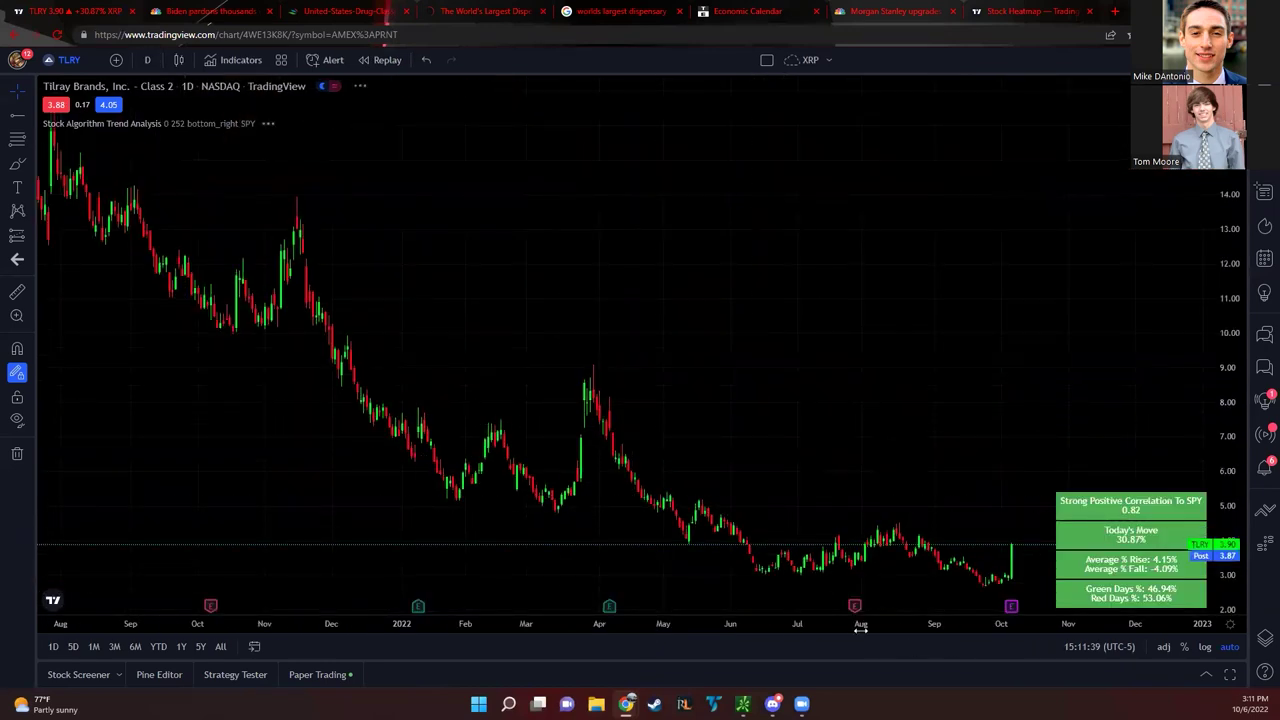
scroll(855, 627, "down", 6)
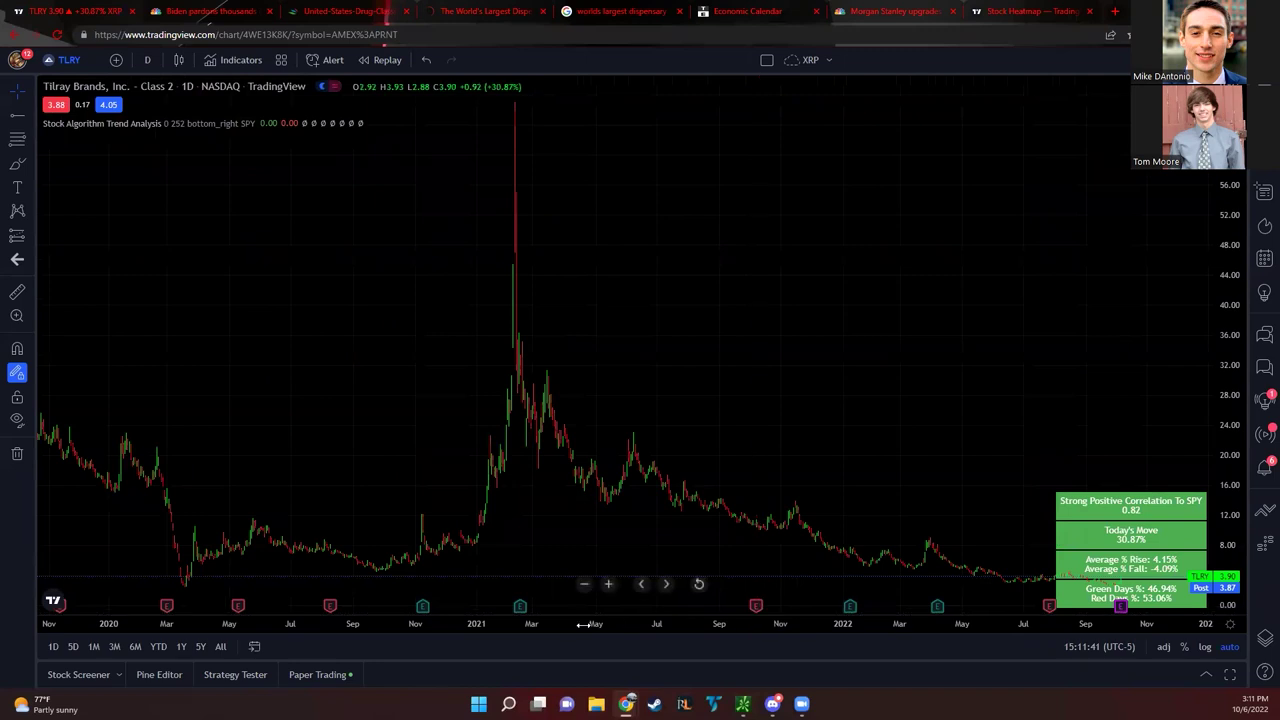
scroll(1010, 626, "down", 2)
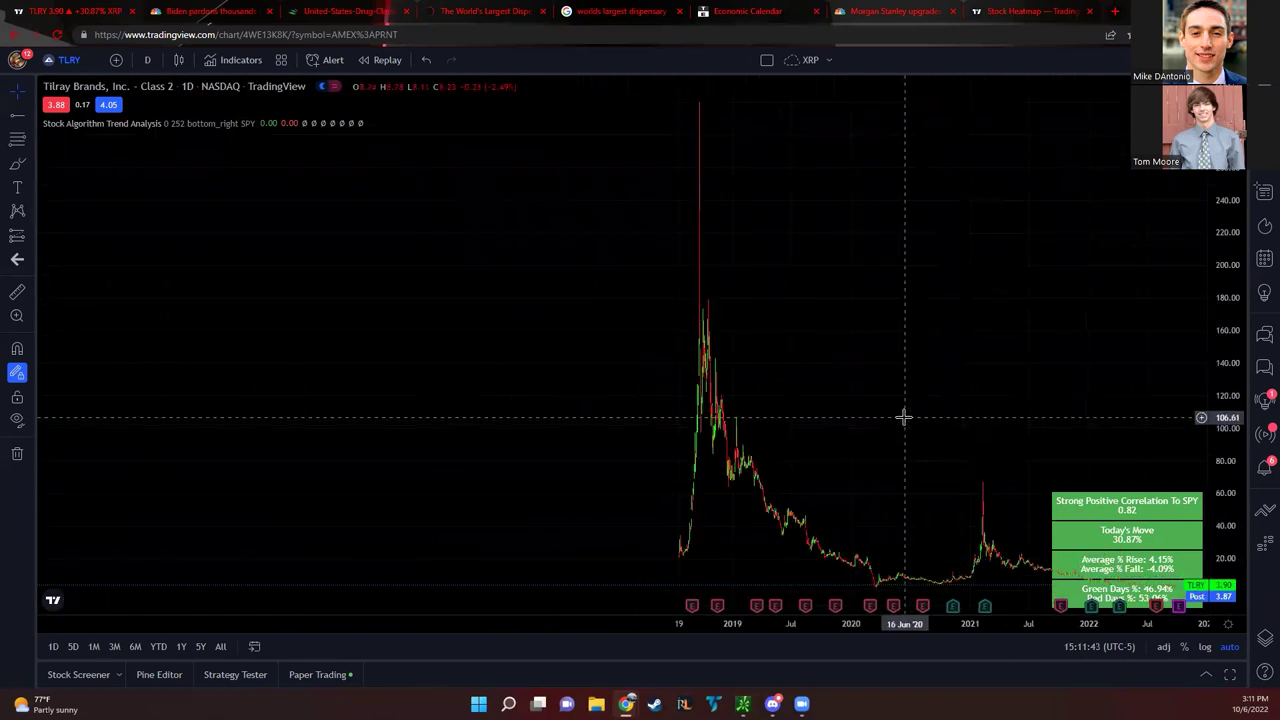
left_click_drag(898, 418, 657, 449)
left_click_drag(788, 624, 569, 634)
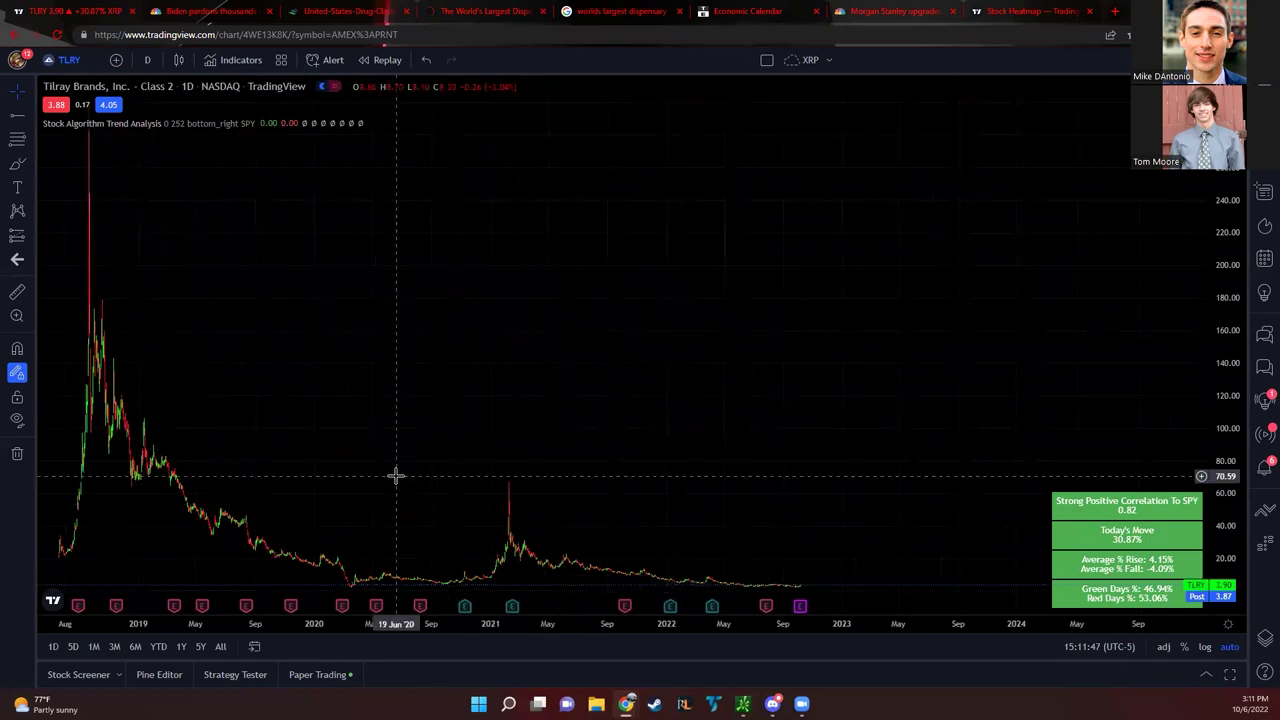
left_click_drag(394, 477, 643, 491)
left_click_drag(555, 624, 397, 634)
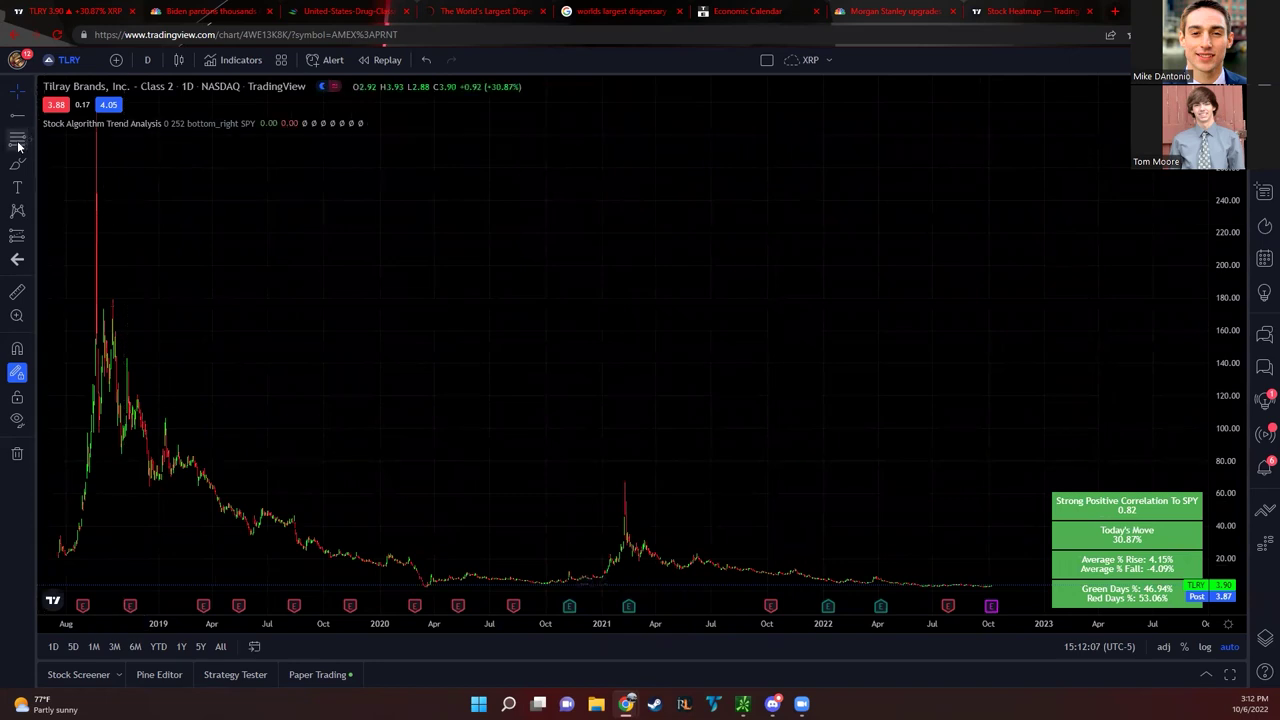
Circle the 2021 price spike with a freehand drawing, then delete it
left_click(15, 168)
mouse_move(658, 457)
left_mouse_down()
mouse_move(560, 500)
mouse_move(600, 563)
mouse_move(700, 514)
mouse_move(654, 458)
left_mouse_up()
left_click(22, 93)
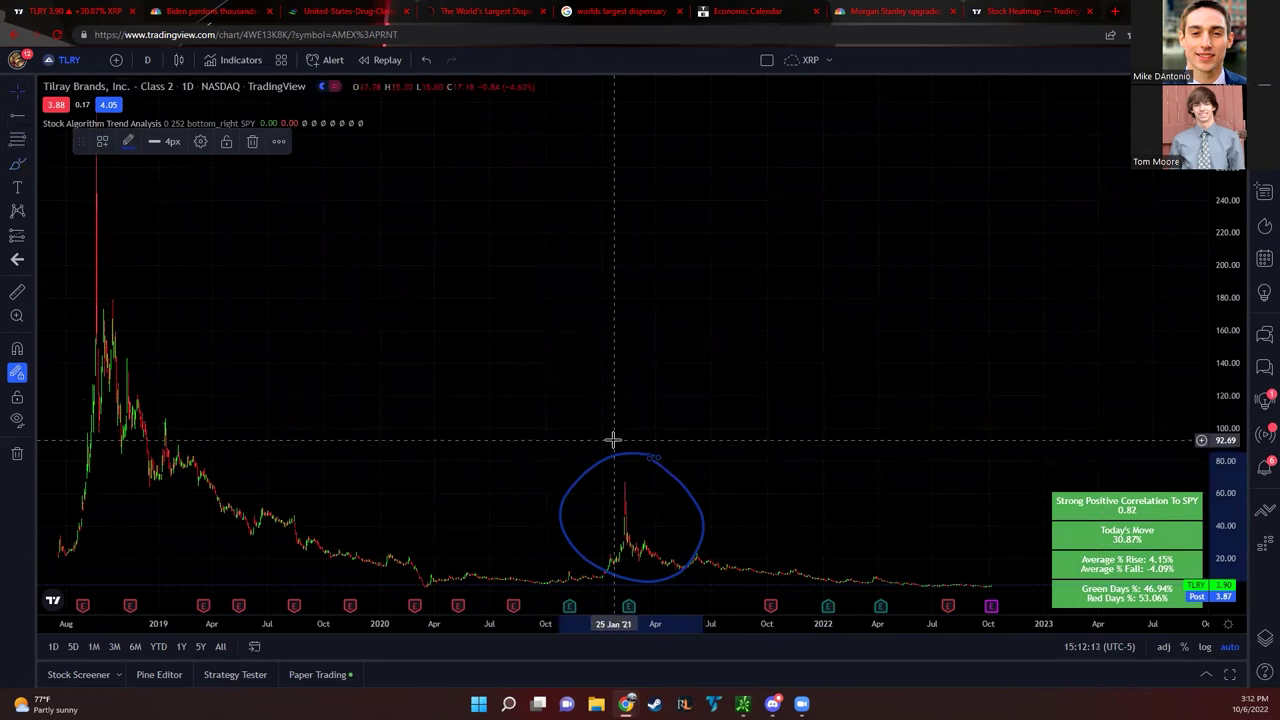
key("Delete")
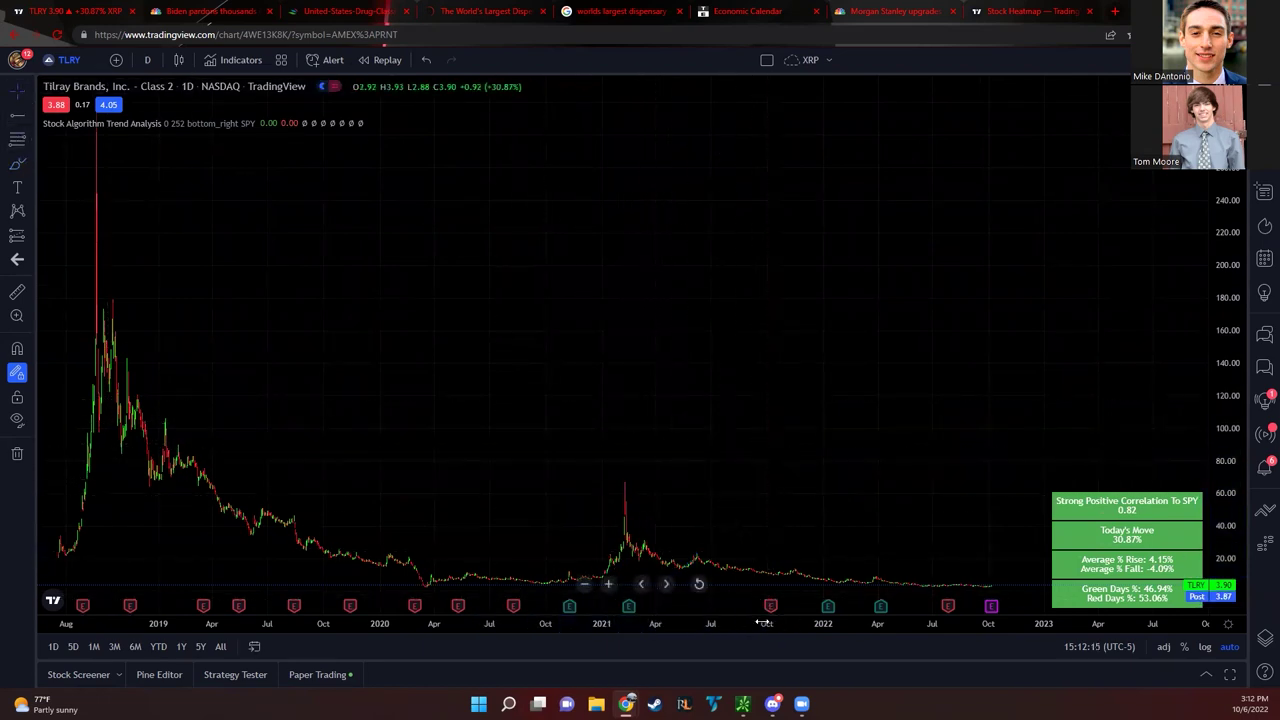
Zoom the time axis in to frame December 2021 through October 2022
left_click_drag(760, 623, 585, 617)
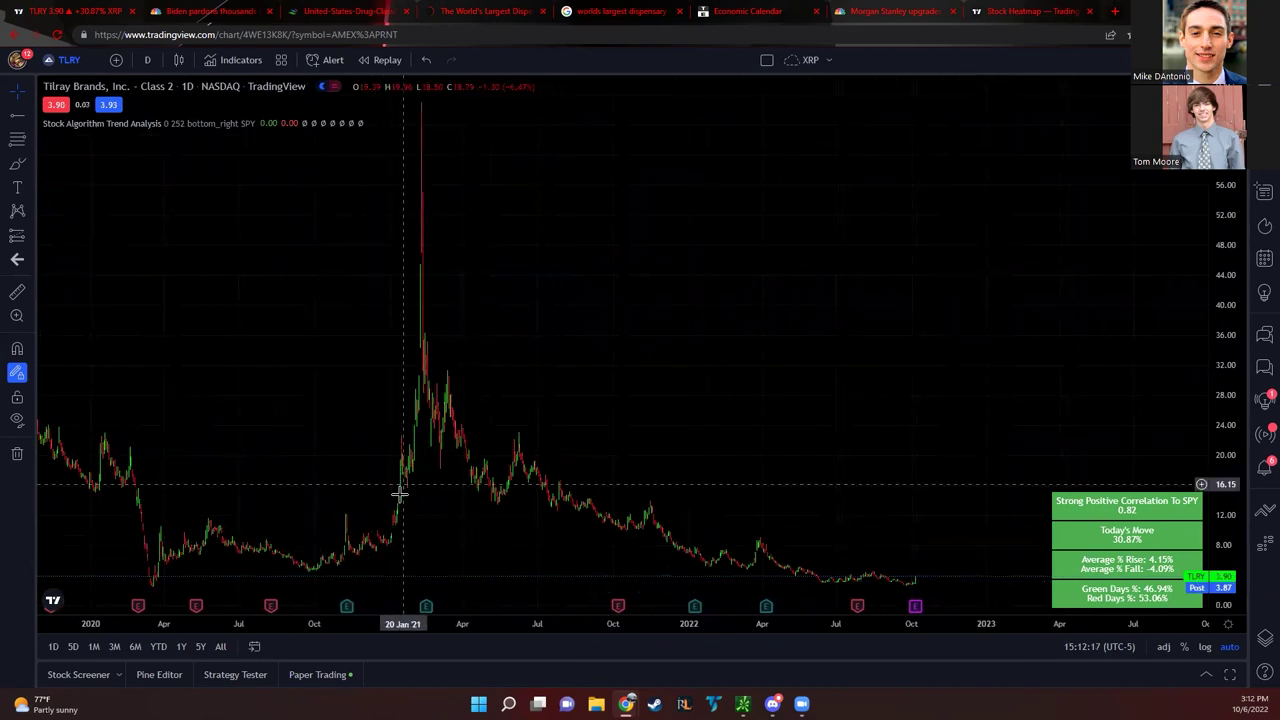
left_click_drag(849, 630, 908, 460)
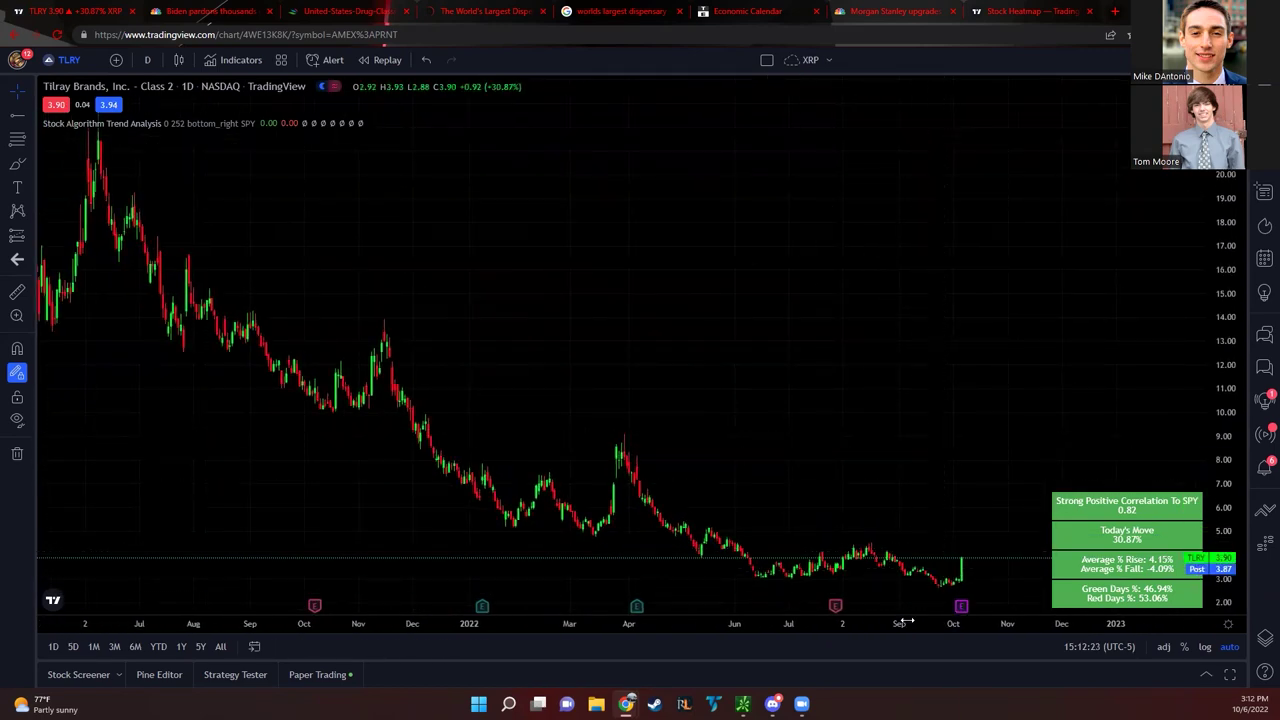
left_click_drag(935, 623, 786, 628)
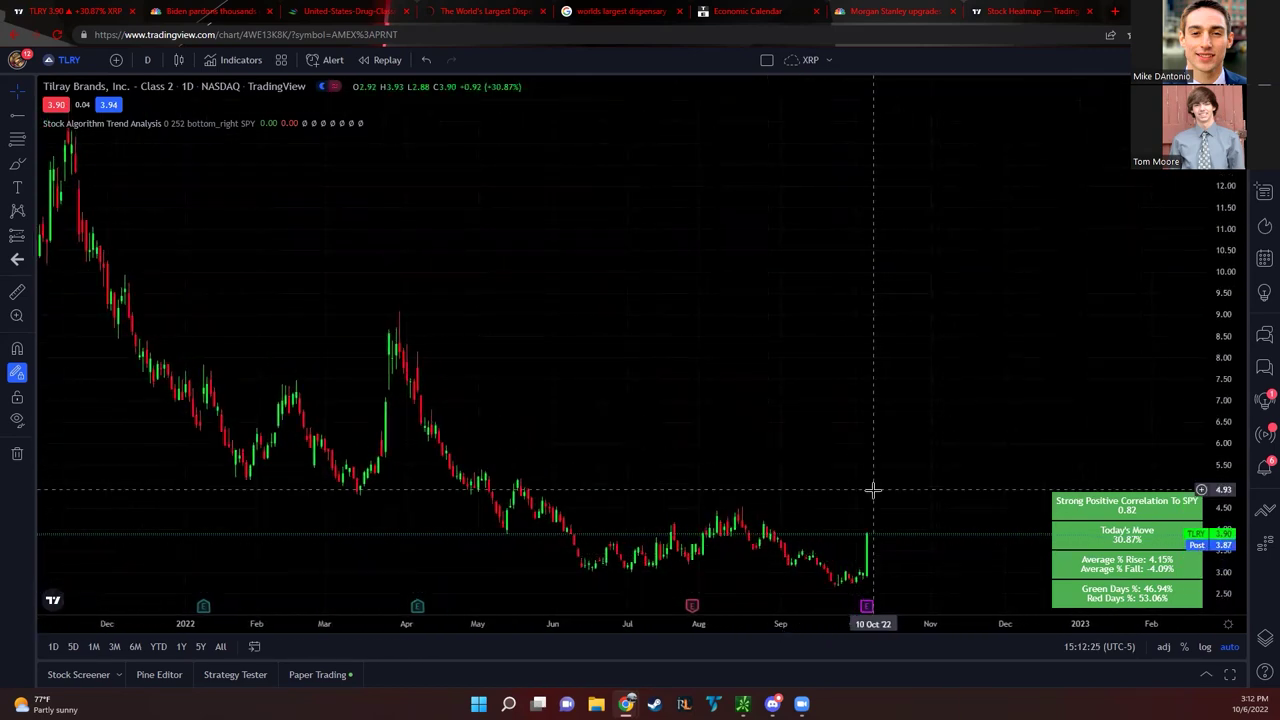
left_click_drag(871, 491, 829, 492)
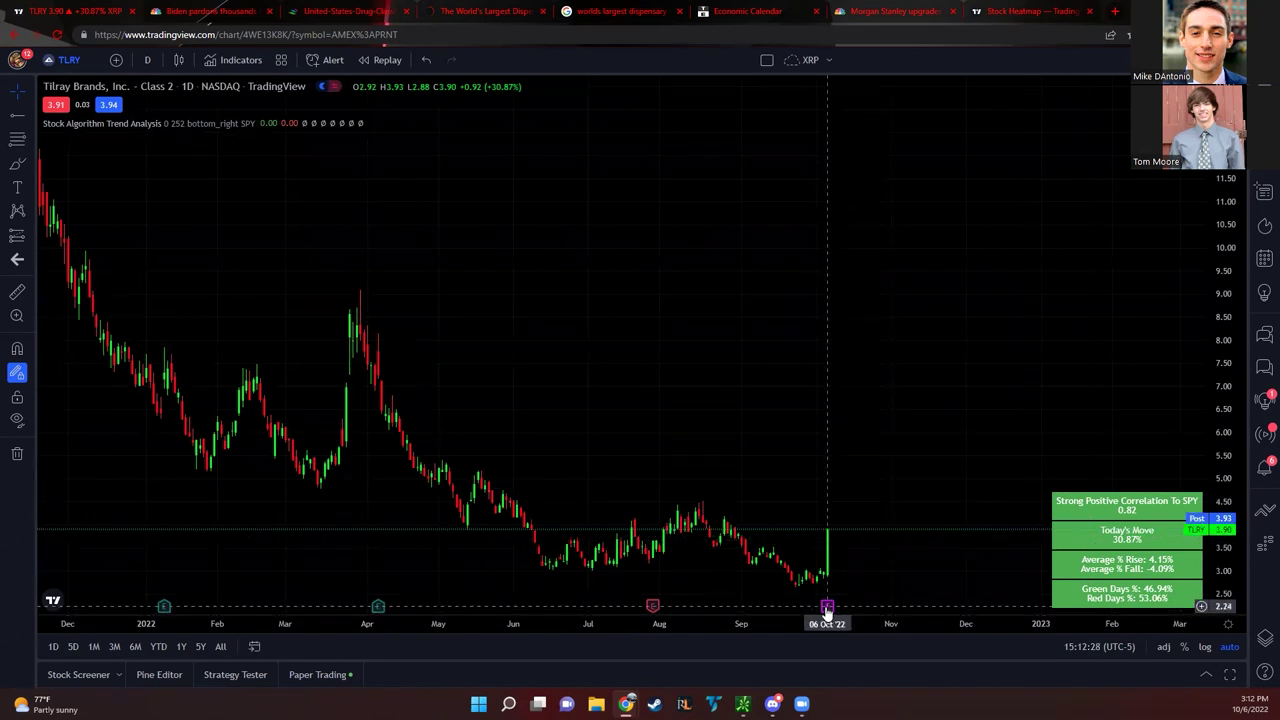
Chart Planet 13 (PLNHF) on 5-minute candles spanning 28 Sep to 6 Oct
left_click(145, 59)
left_click(211, 173)
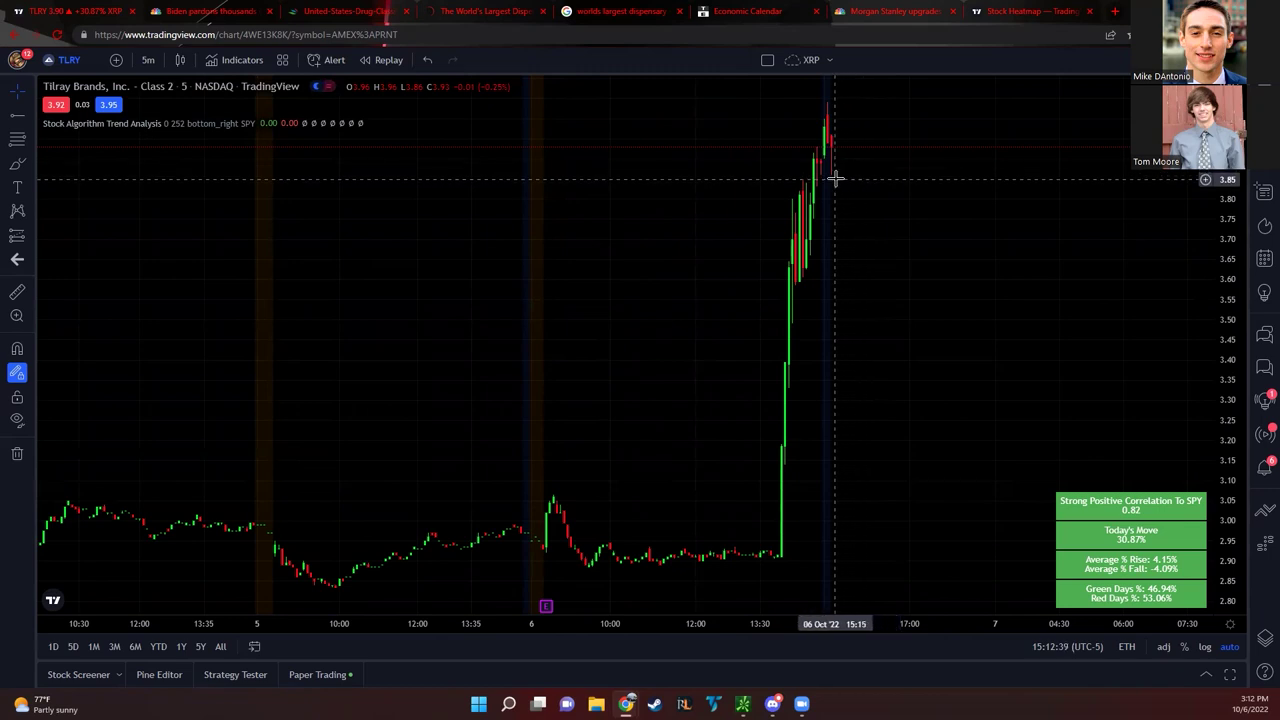
type("plnhf")
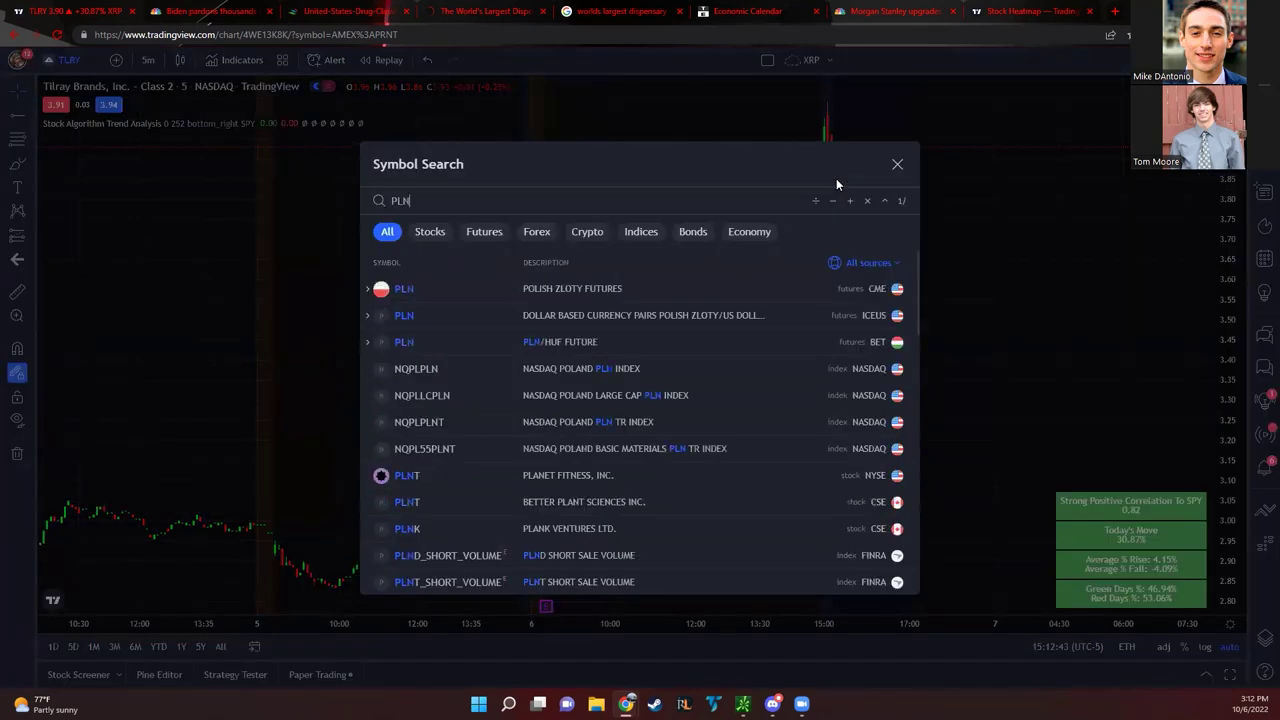
key("Return")
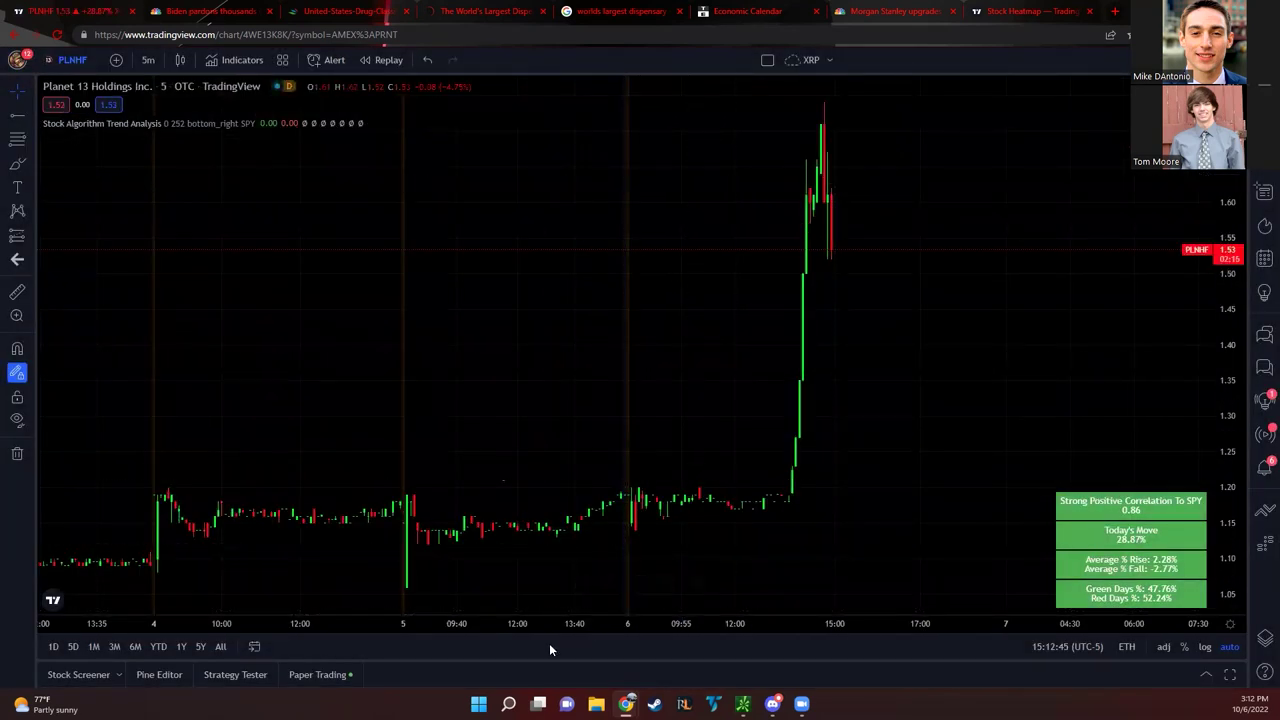
left_click_drag(660, 626, 864, 638)
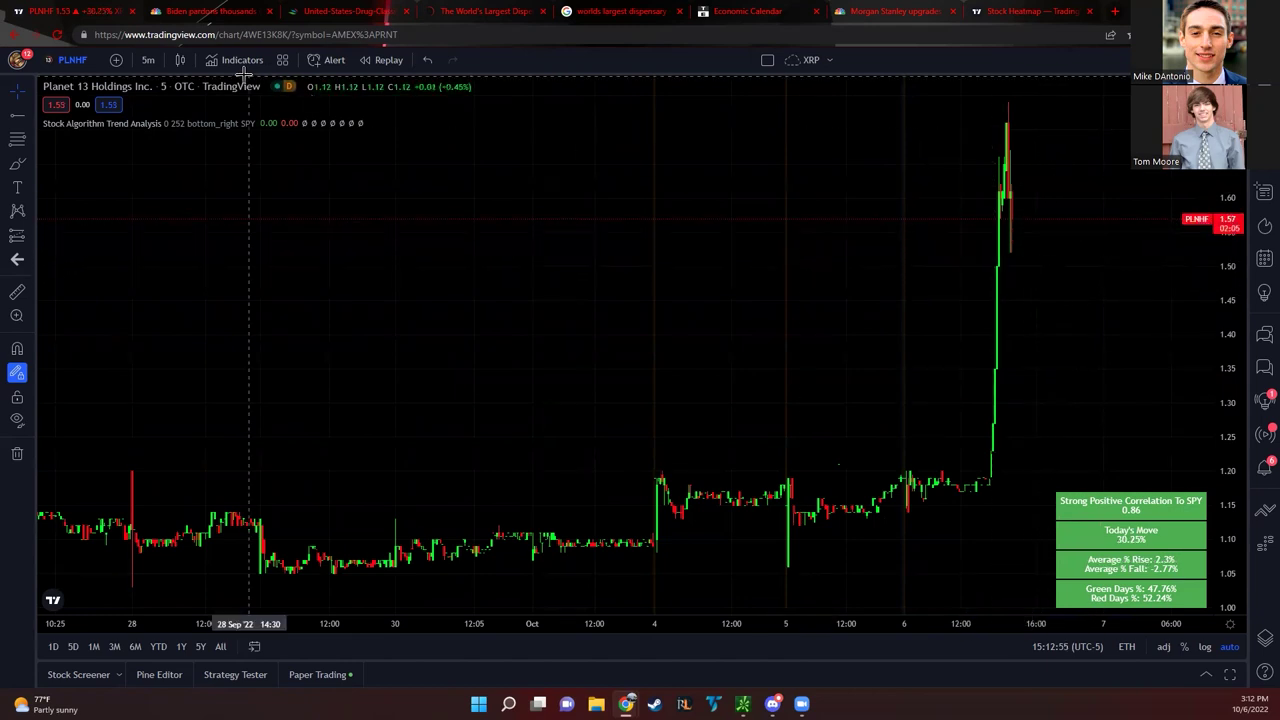
View PLNHF daily candles from mid-2021, revert to 5-minute, then open Planet 13's website
left_click(149, 68)
left_click(185, 390)
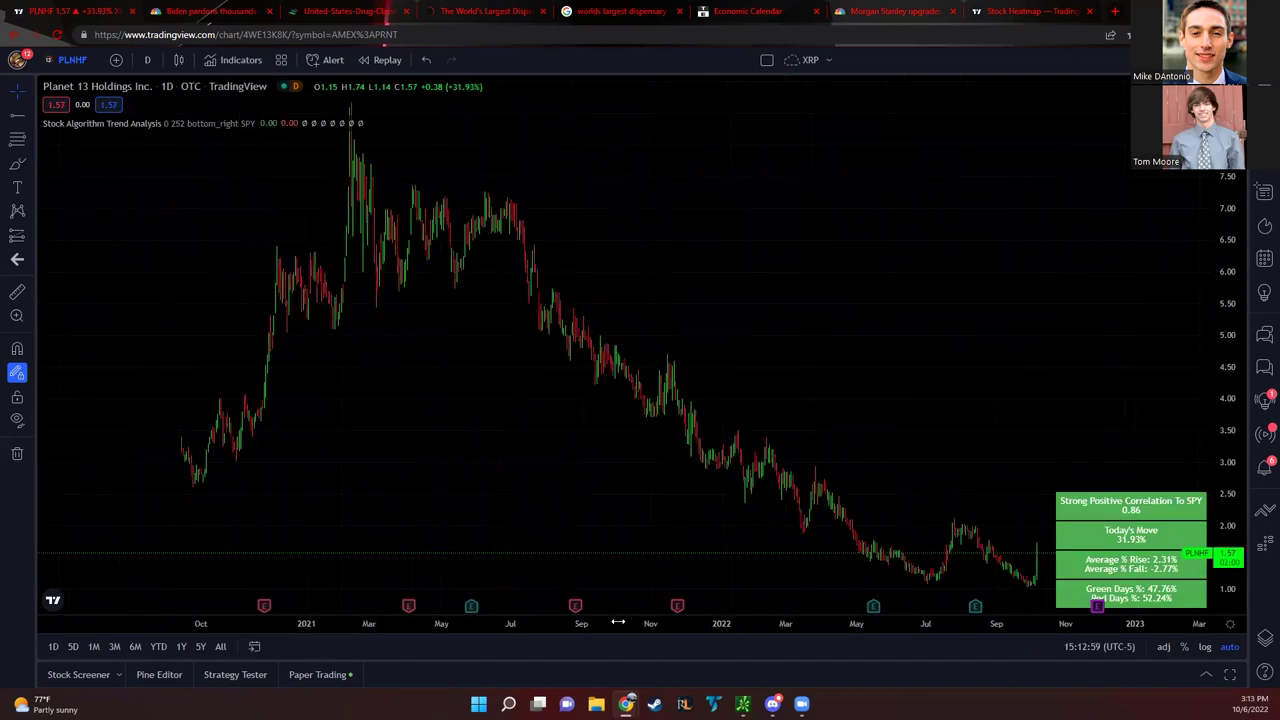
scroll(649, 623, "down", 3)
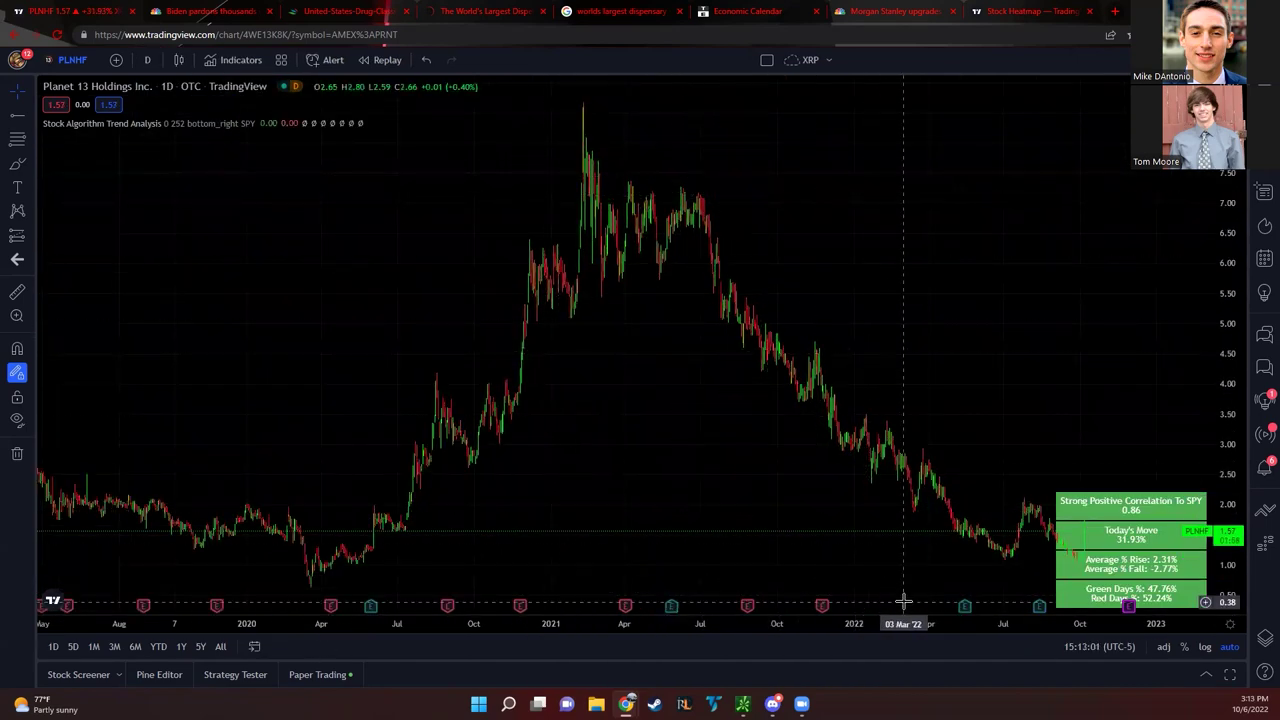
scroll(823, 619, "up", 3)
left_click_drag(669, 323, 502, 320)
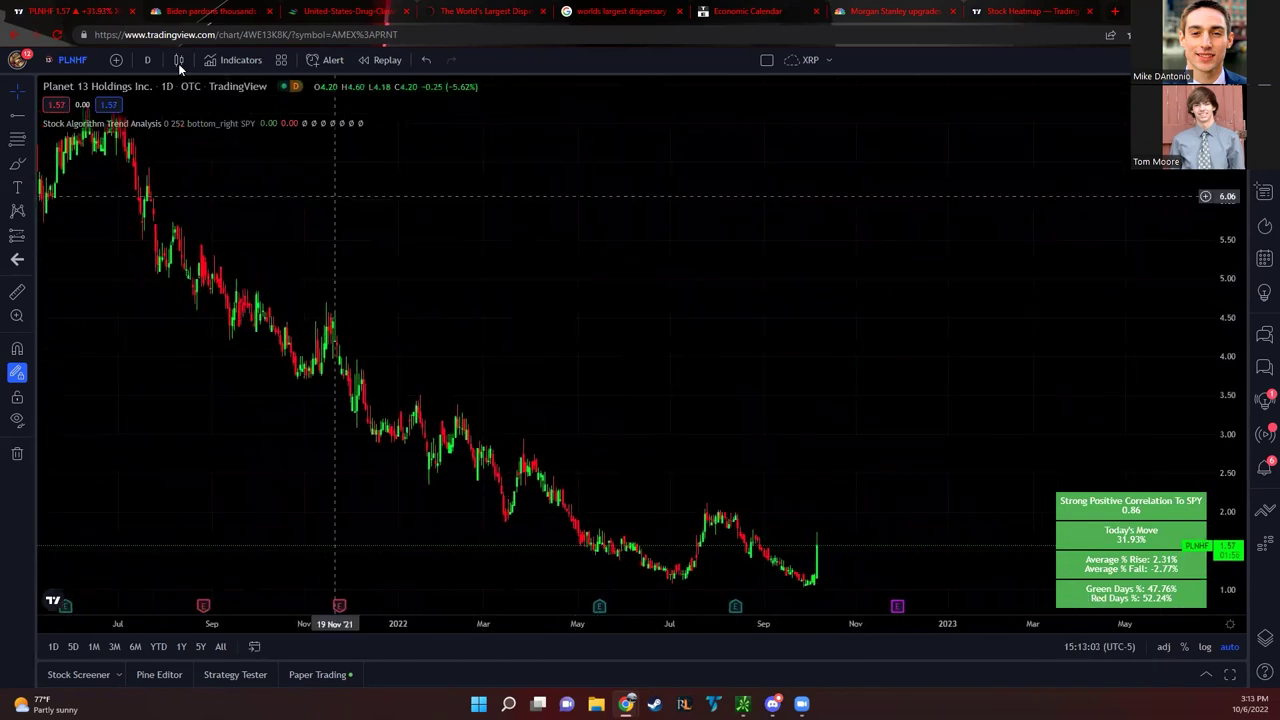
left_click(147, 60)
left_click(262, 174)
left_click(480, 12)
Glance at the world's largest dispensary search results, then return to the PLNHF chart
left_click(849, 340)
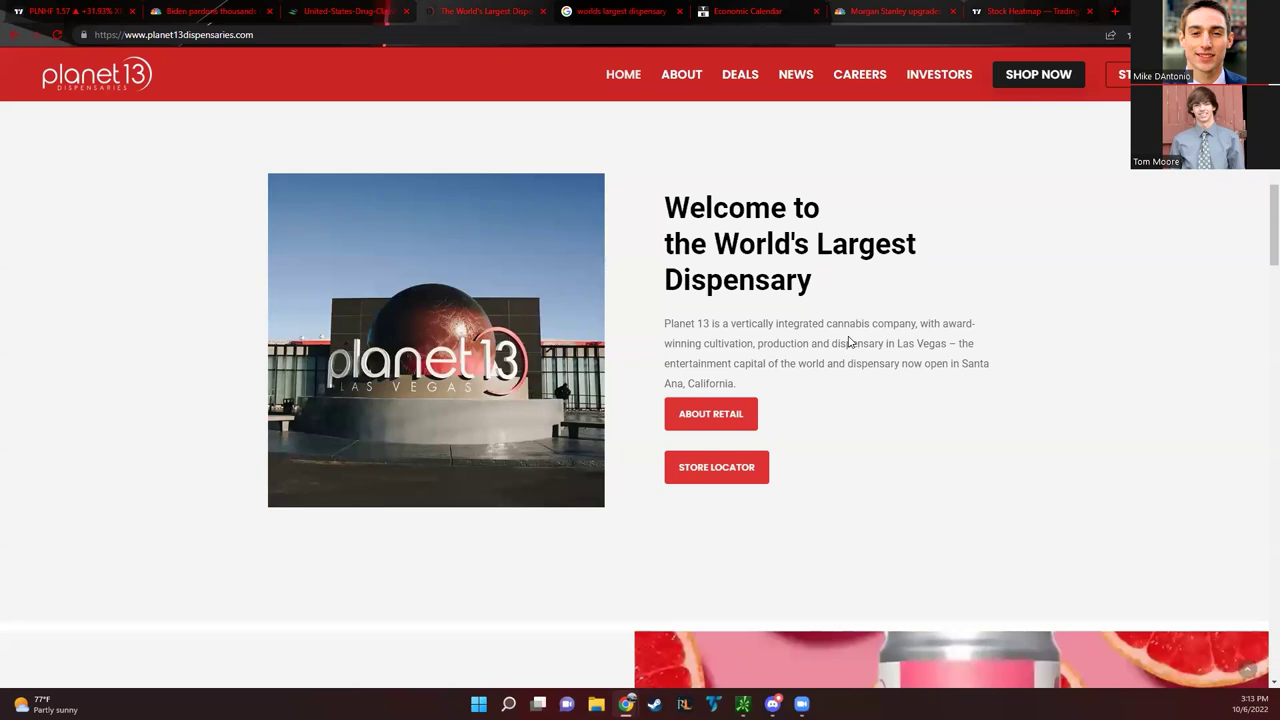
left_click(587, 8)
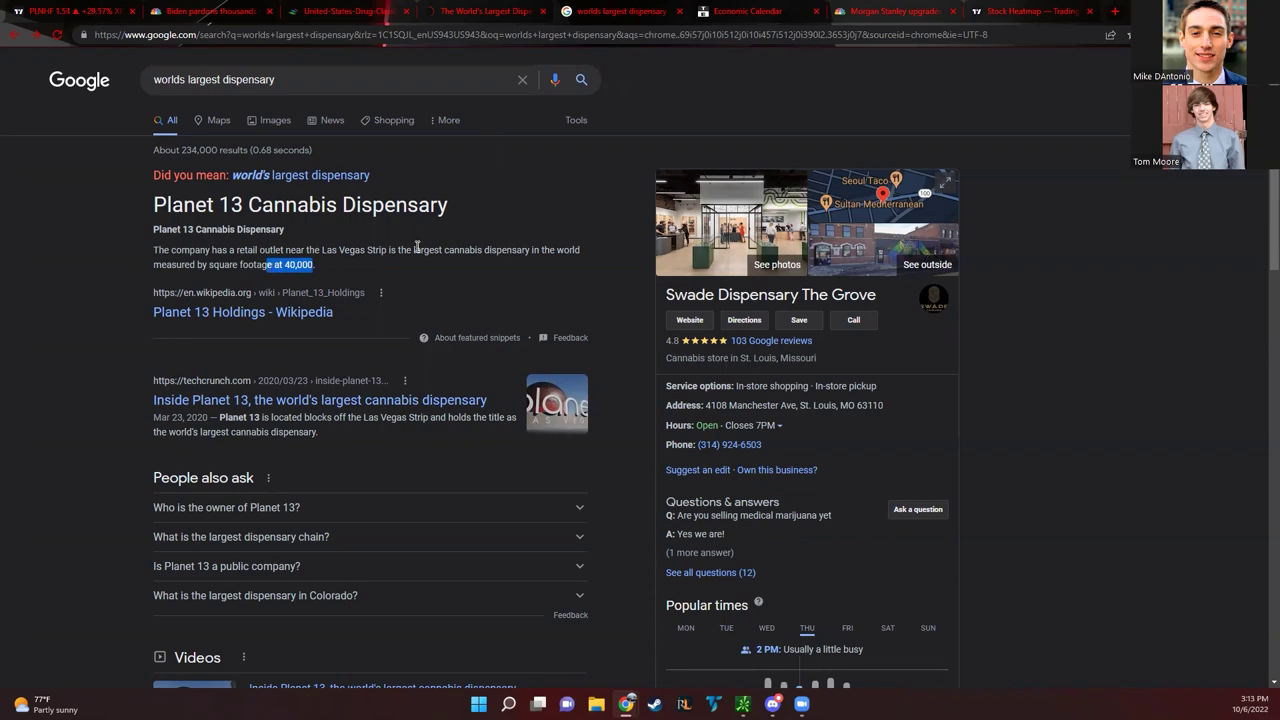
left_click(40, 8)
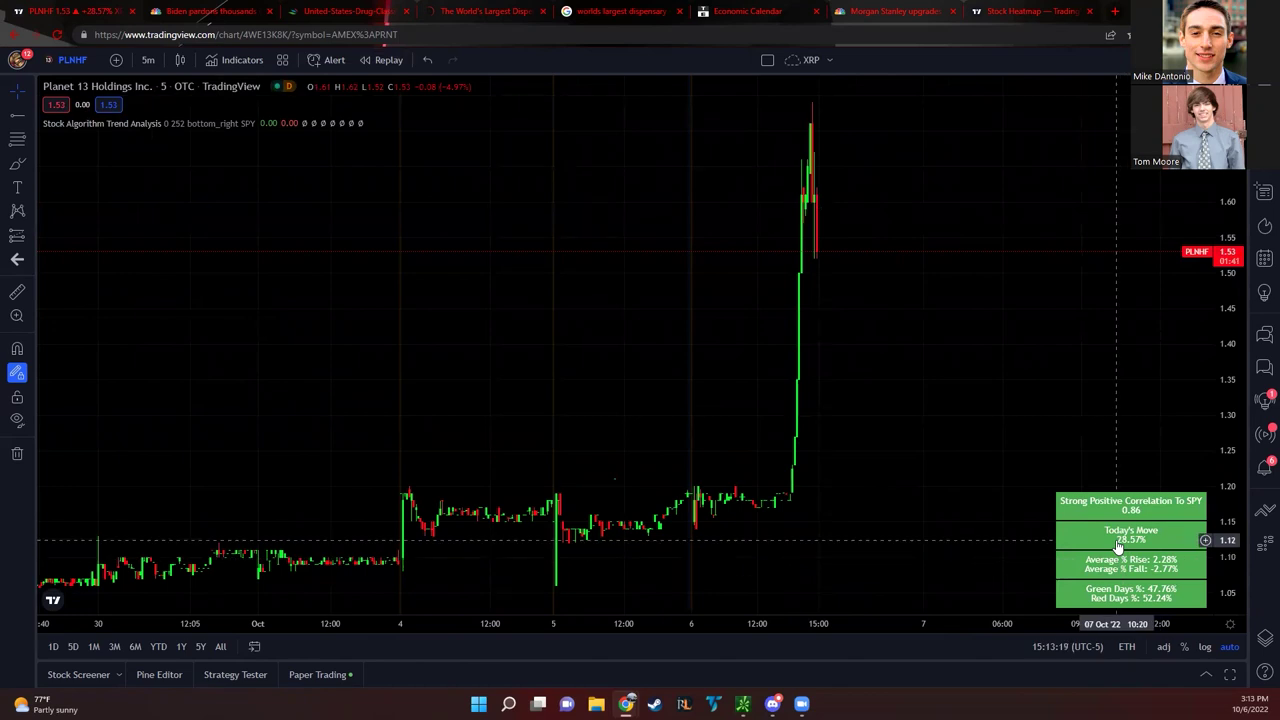
Chart the MJ ETF on daily candles and pan back to show its history from 2018
left_click(88, 58)
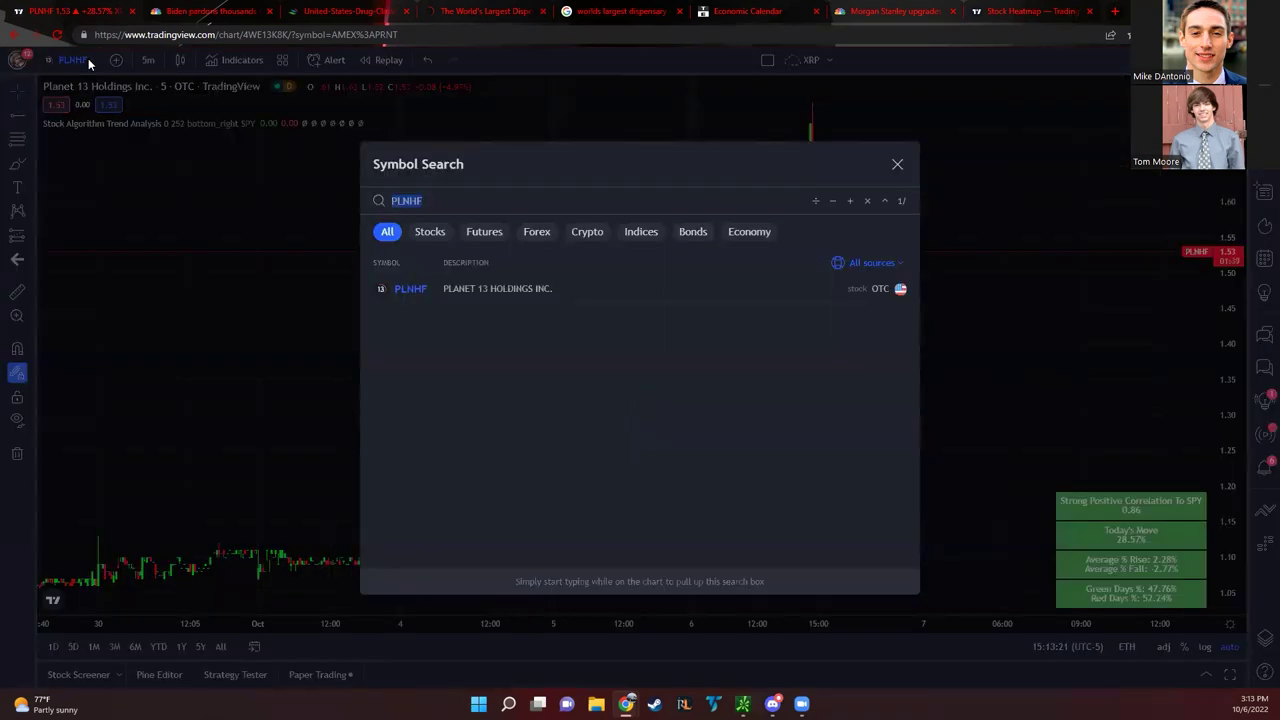
type("MJ")
key("Return")
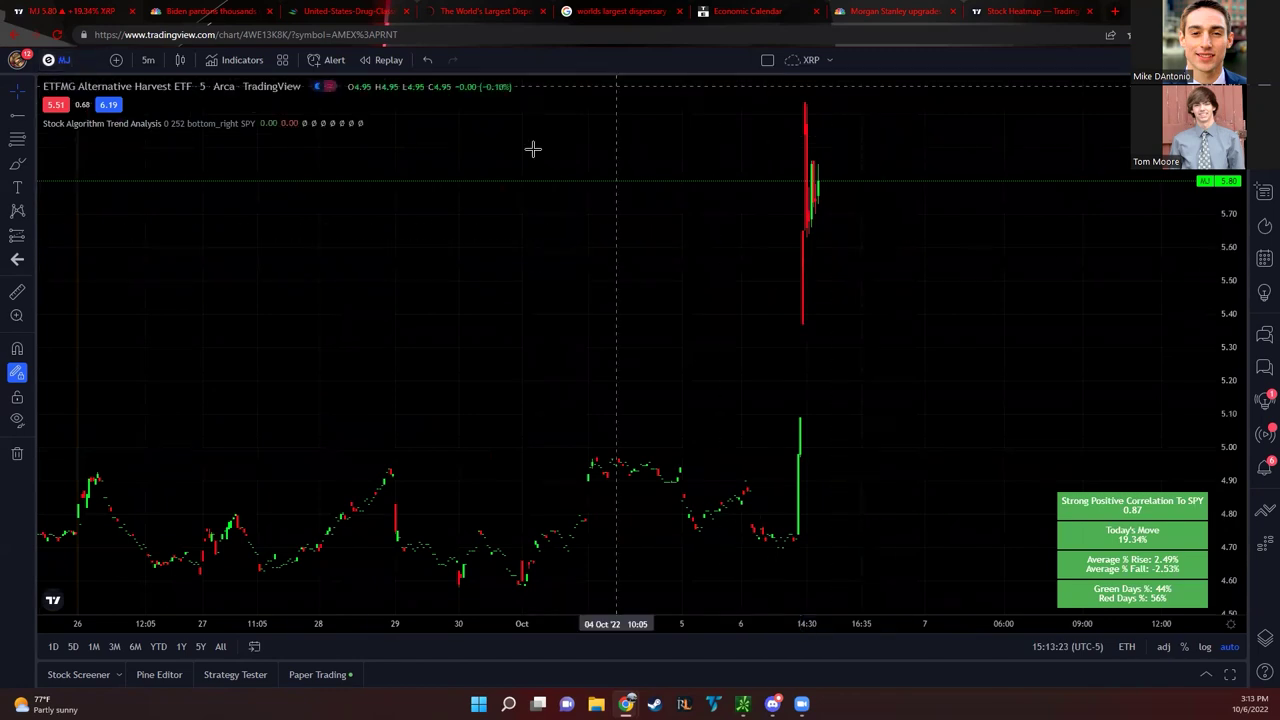
left_click_drag(535, 627, 884, 628)
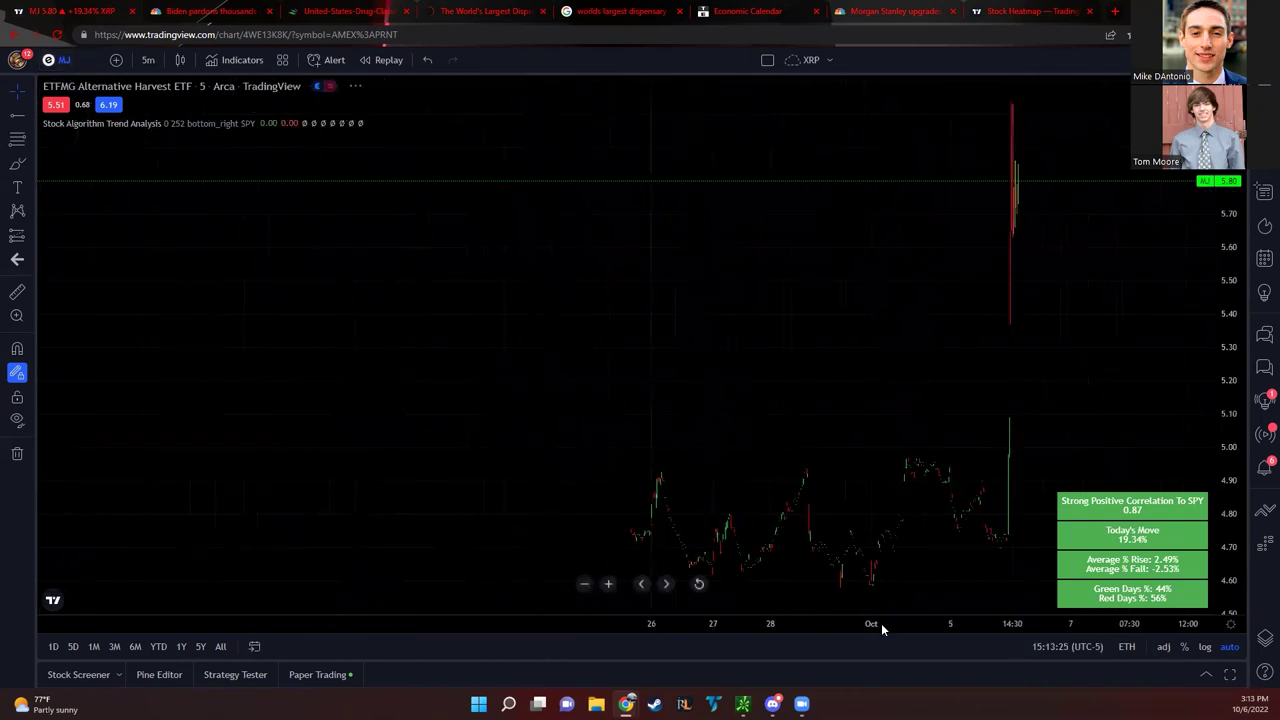
left_click(148, 60)
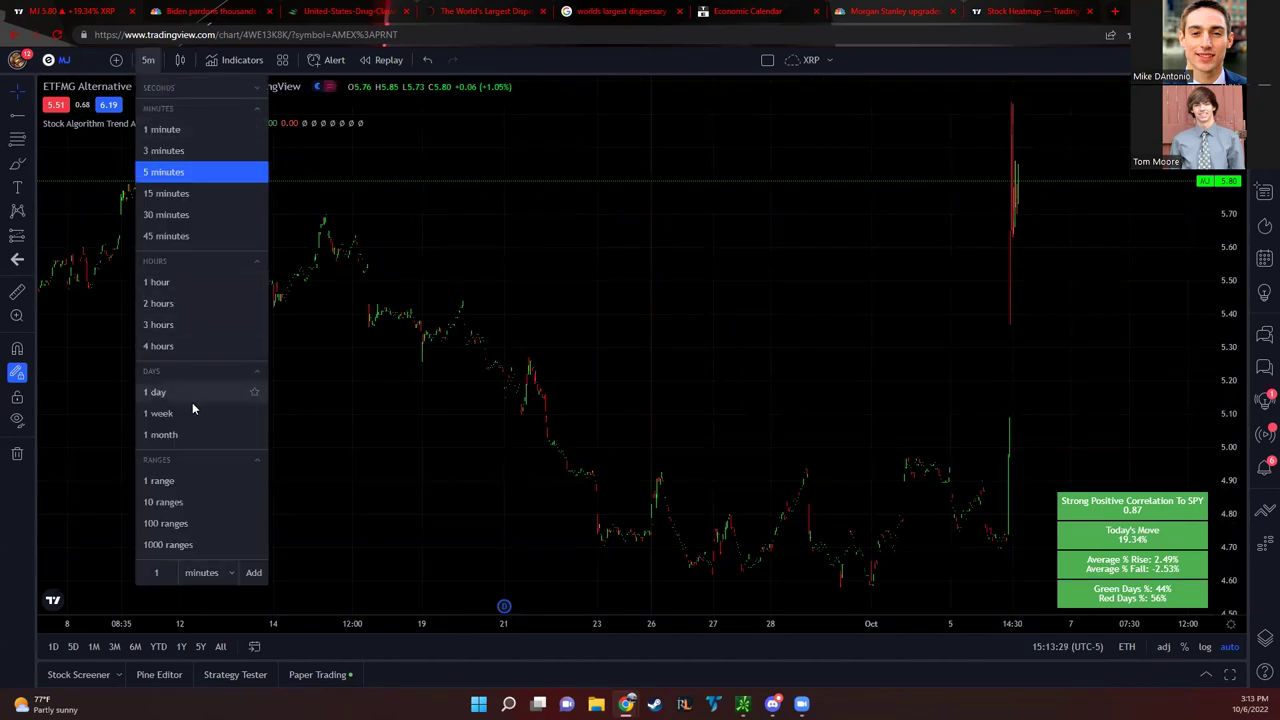
left_click(188, 394)
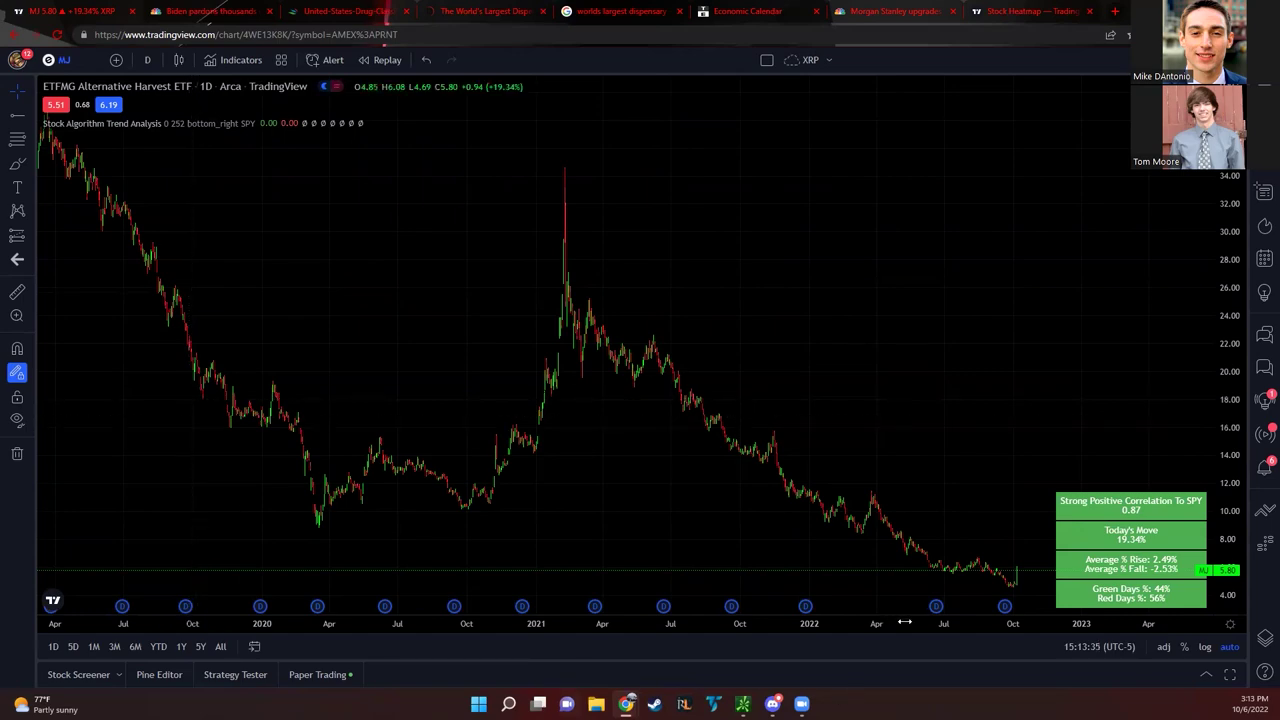
scroll(904, 600, "up", 5)
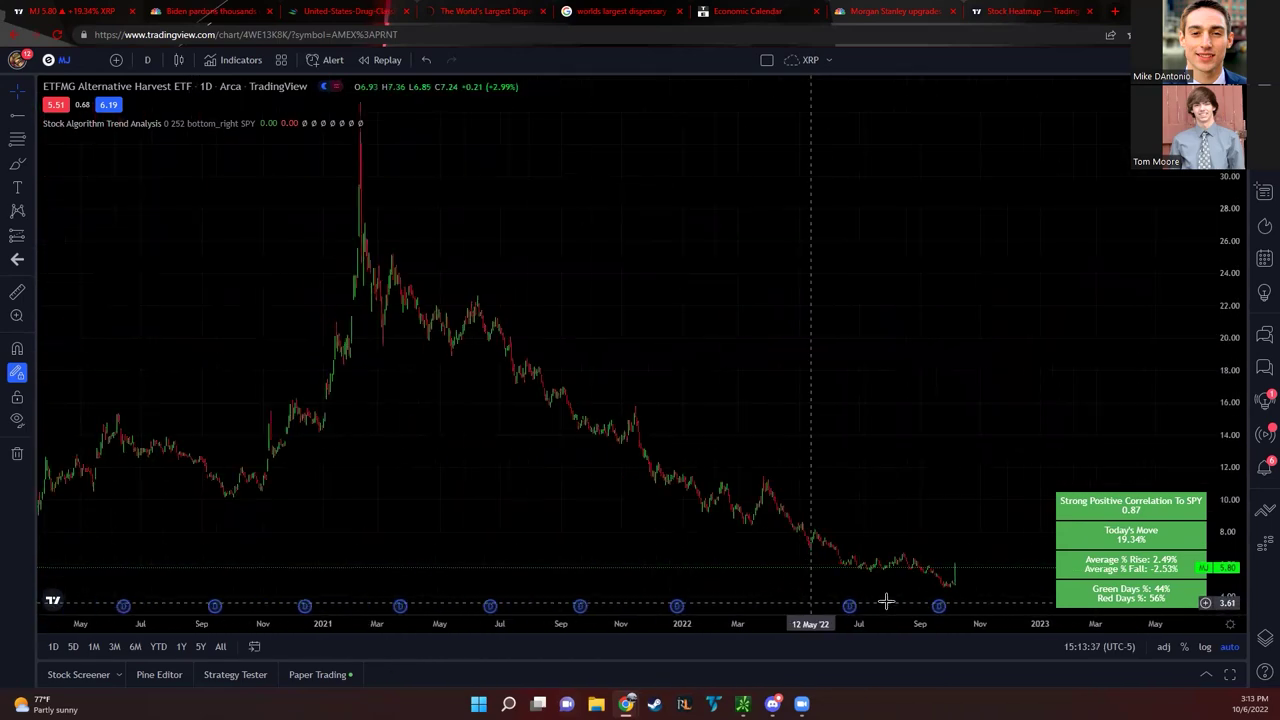
scroll(904, 600, "down", 5)
left_click_drag(594, 320, 465, 320)
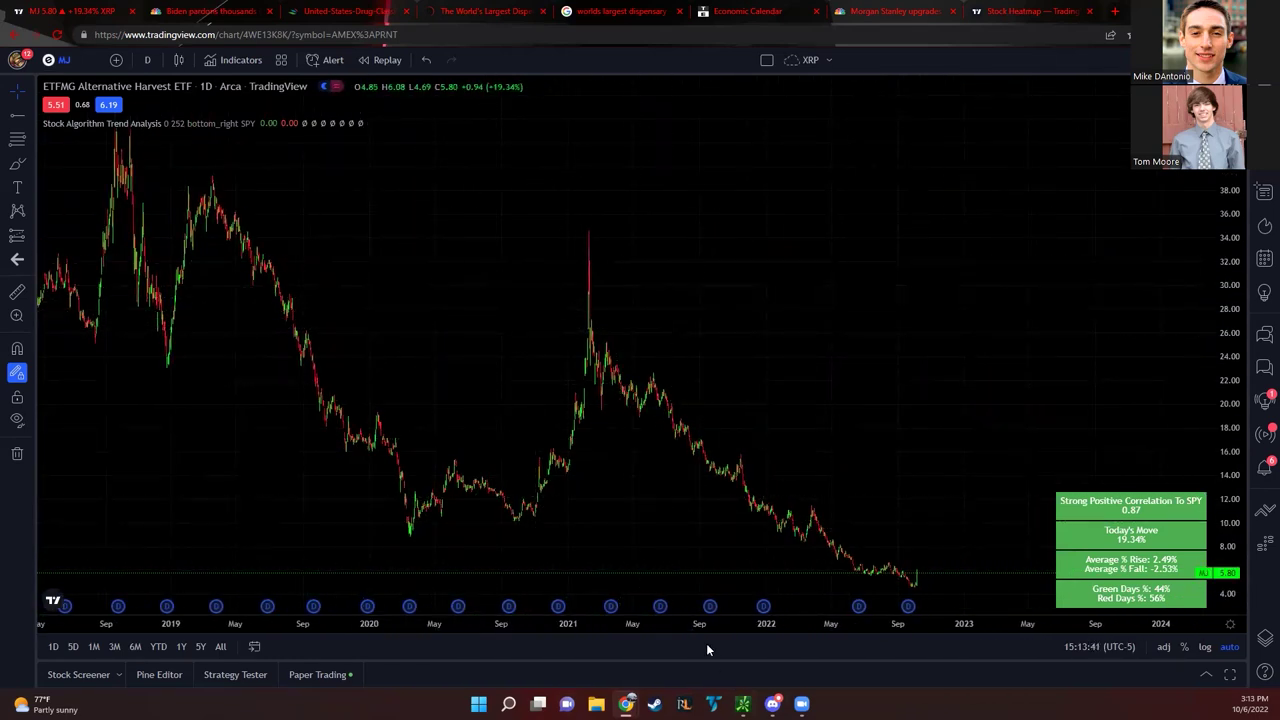
left_click_drag(699, 627, 669, 620)
Load Tilray (TLRY) and zoom its daily chart to show December 2021 onward
type("TLRY")
key("Return")
left_click_drag(697, 627, 586, 634)
left_click_drag(691, 426, 150, 396)
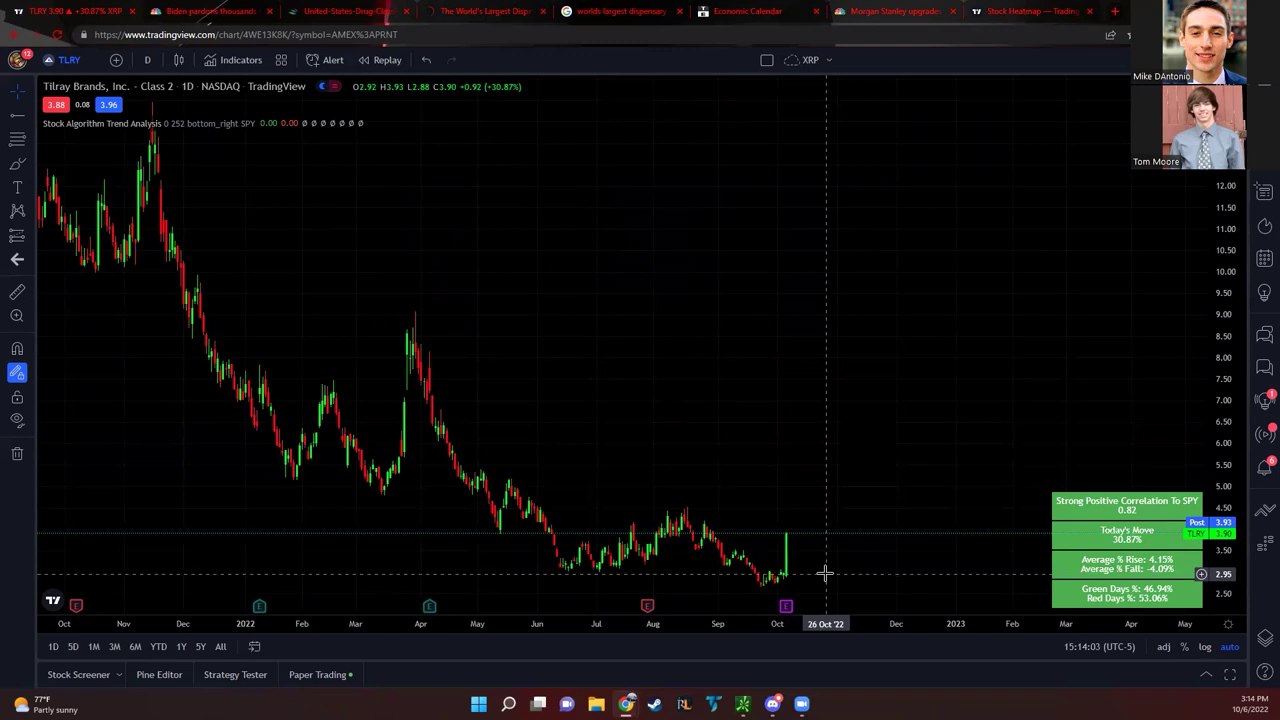
left_click_drag(791, 625, 665, 637)
left_click_drag(580, 326, 714, 323)
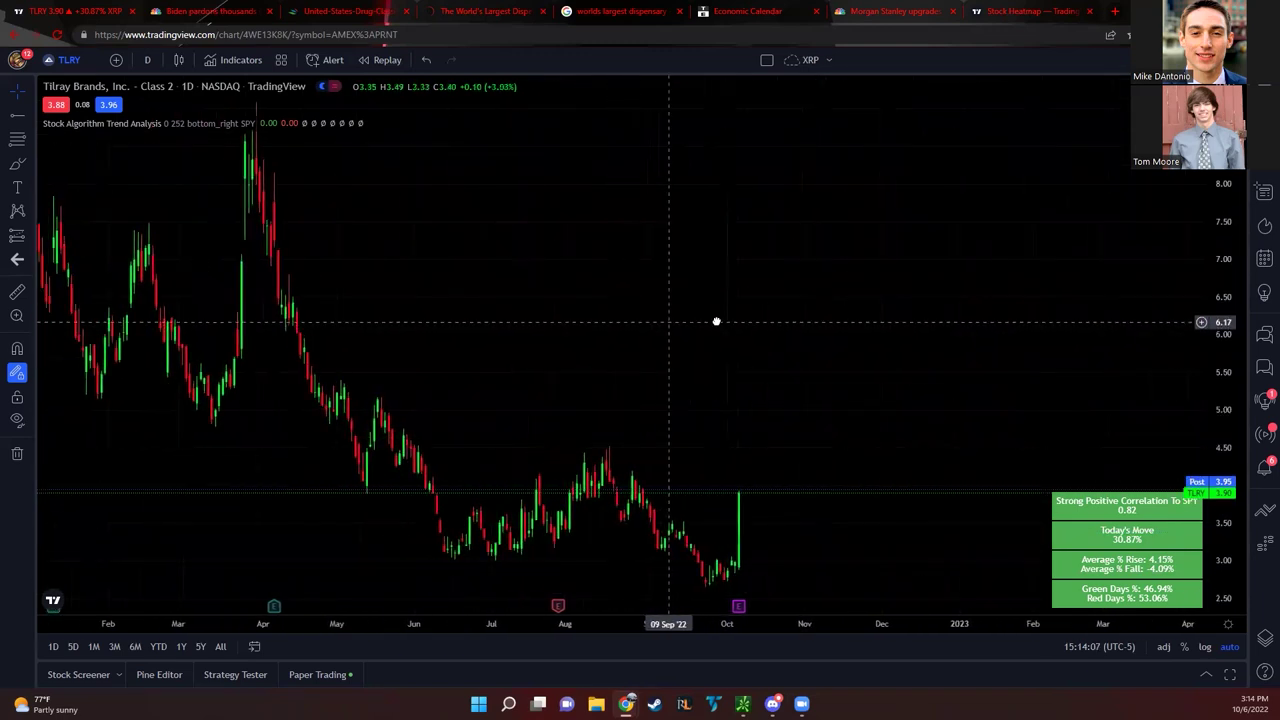
Read the CNBC article on Biden's marijuana possession pardons, highlighting its headline, then return to TLRY
left_click(212, 10)
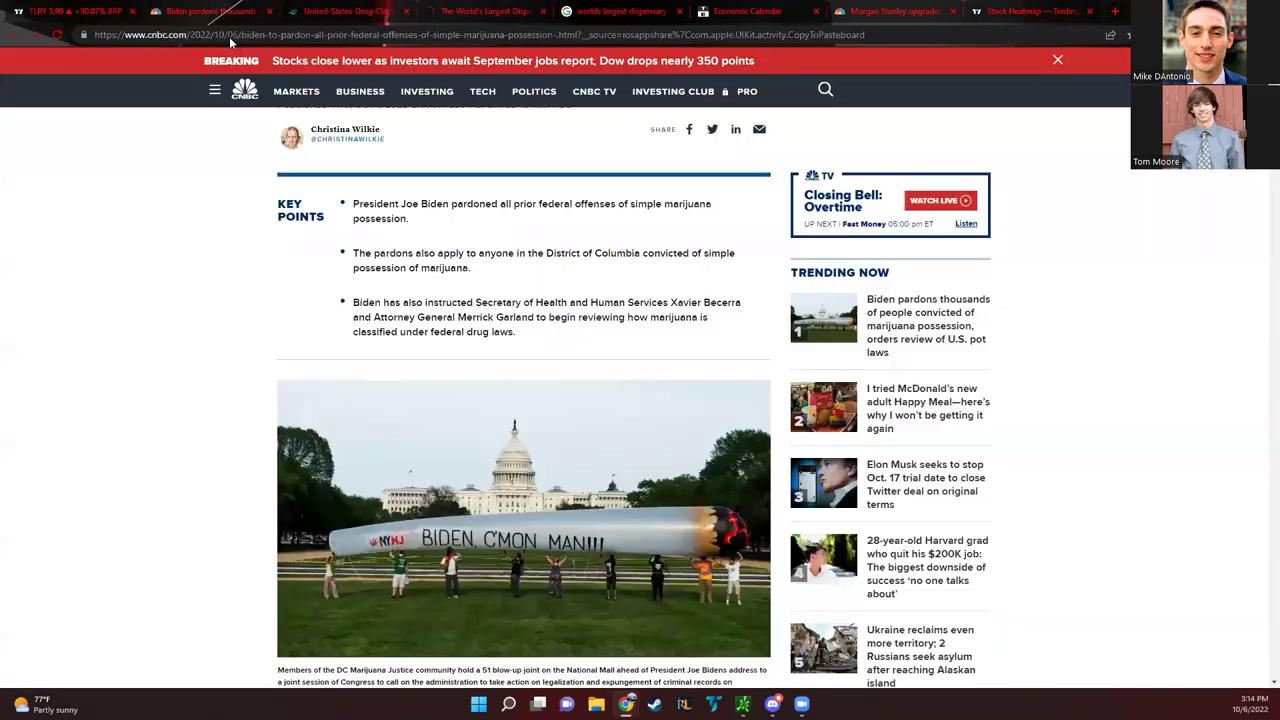
scroll(283, 195, "up", 3)
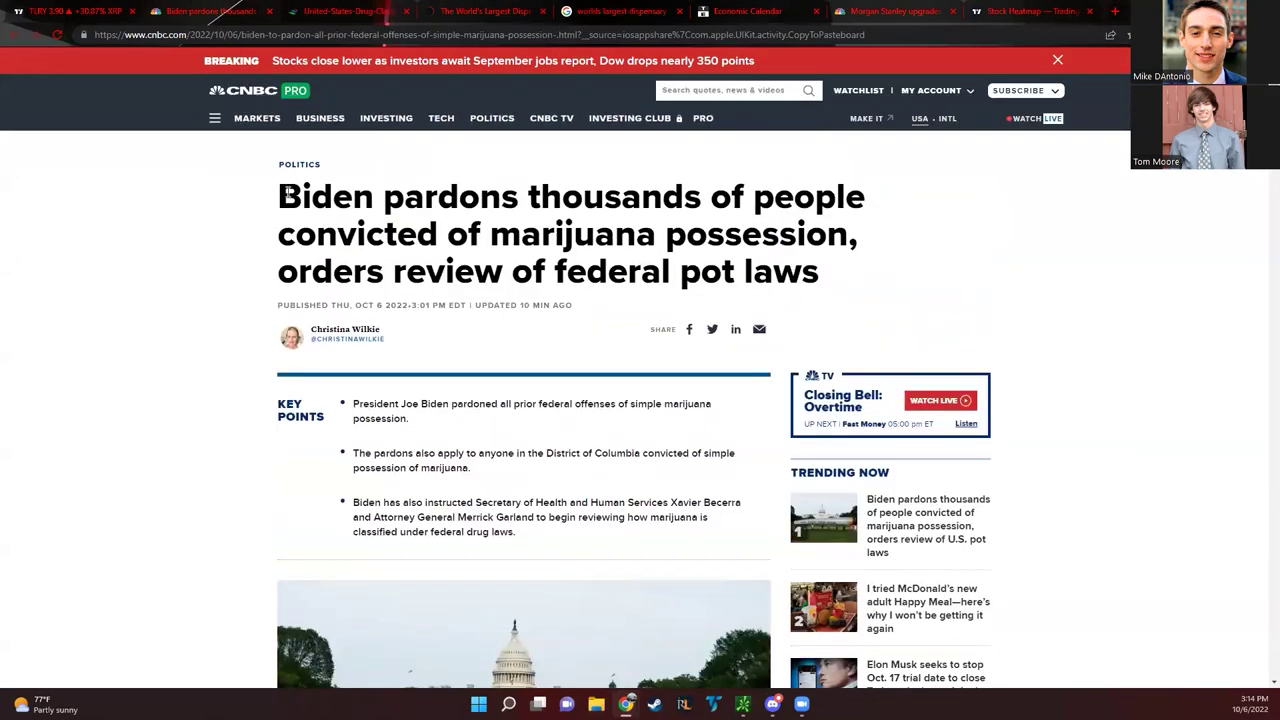
left_click_drag(285, 192, 824, 286)
left_click(922, 264)
scroll(857, 257, "down", 3)
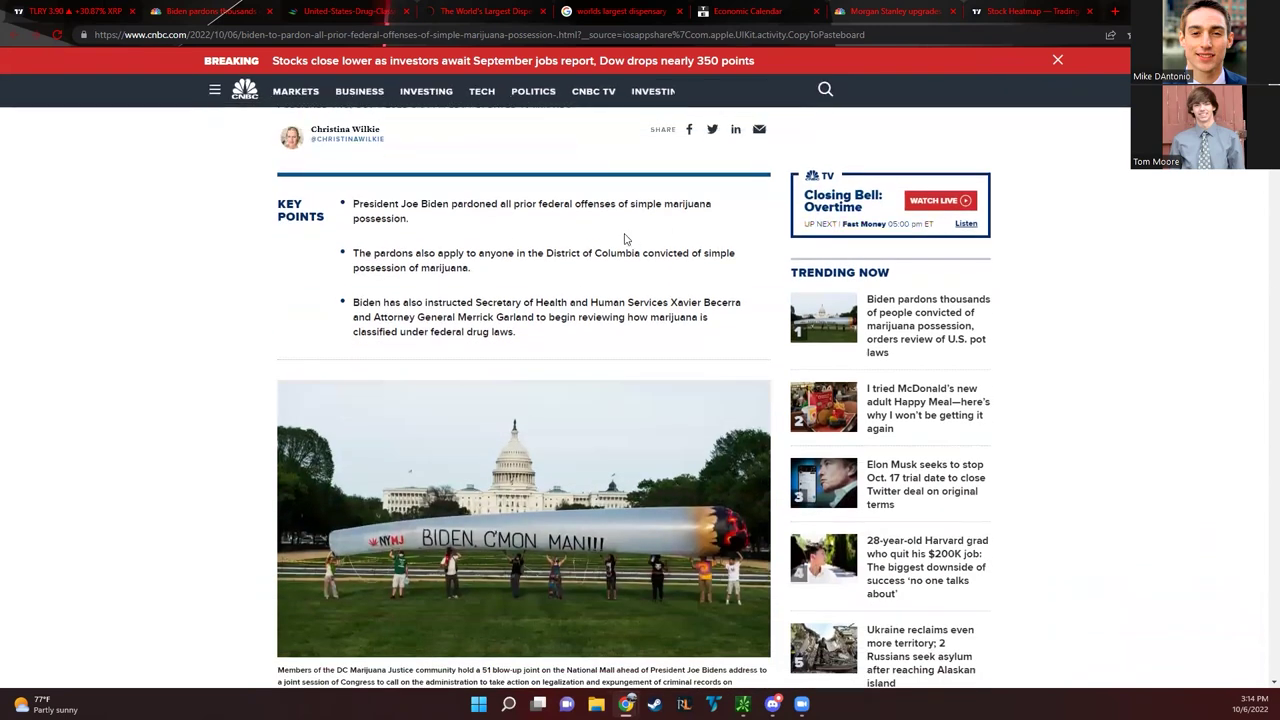
scroll(464, 256, "down", 5)
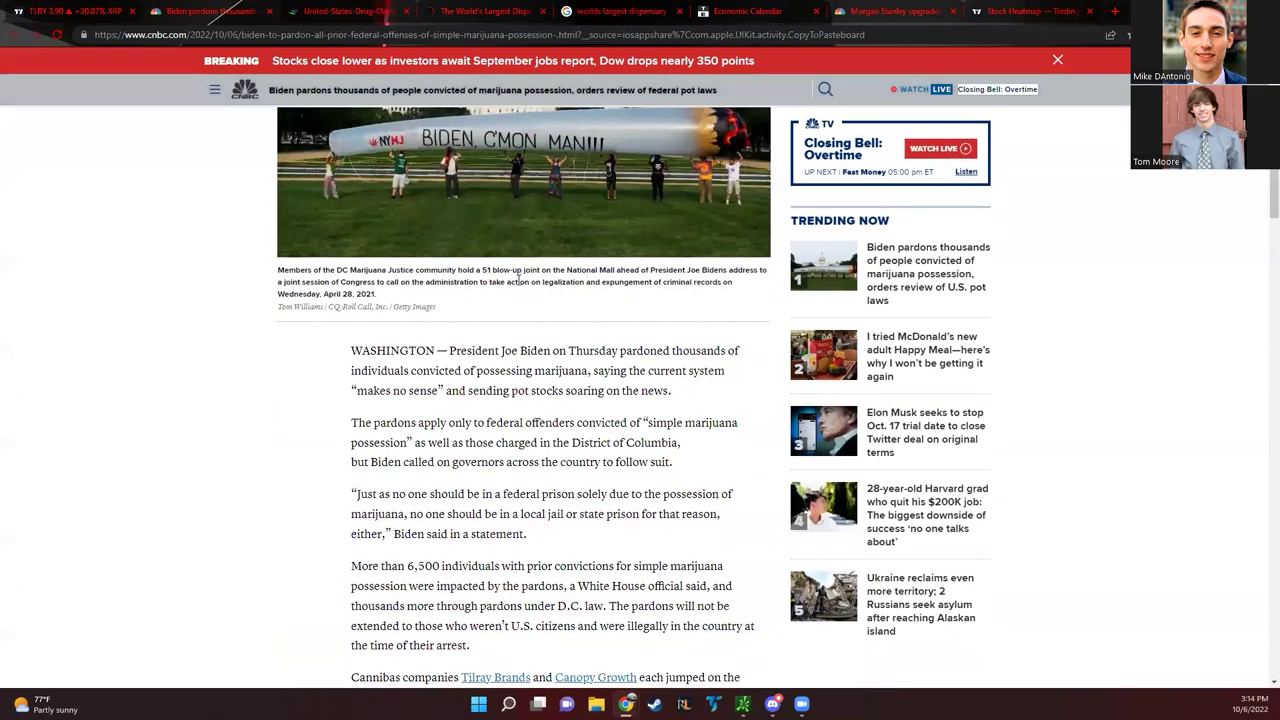
scroll(582, 294, "up", 8)
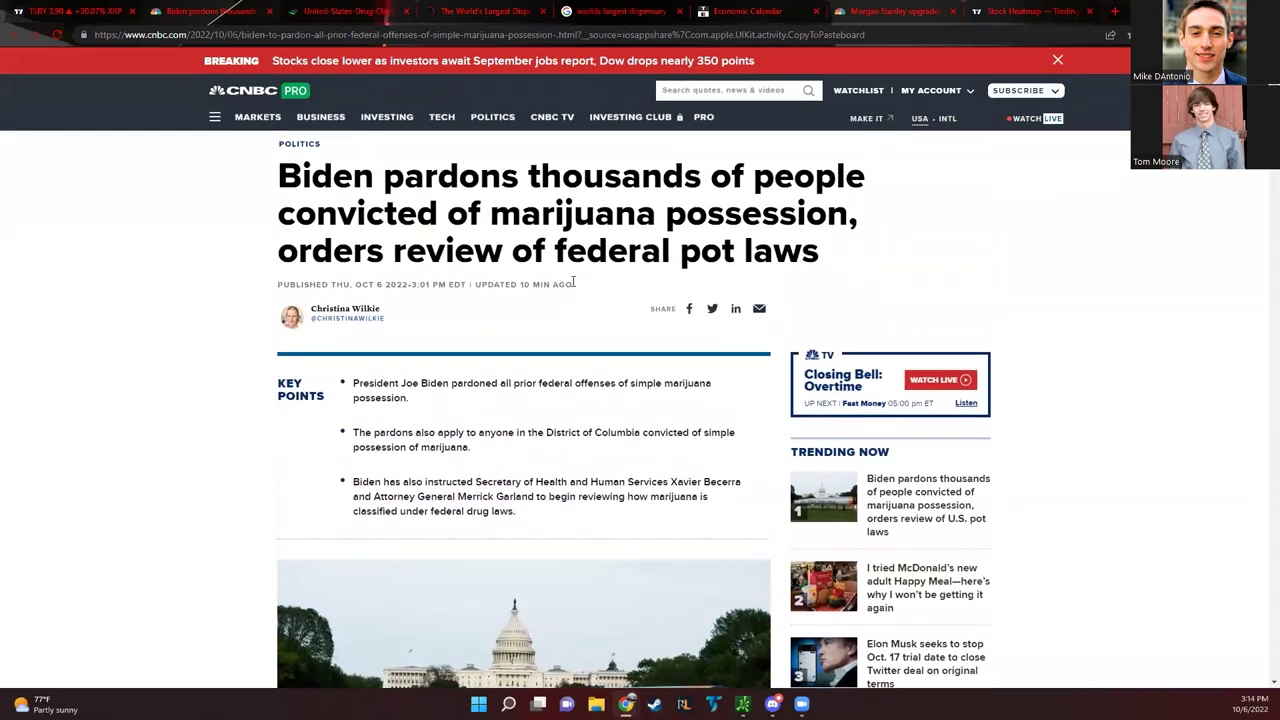
left_click_drag(282, 197, 815, 277)
left_click(857, 245)
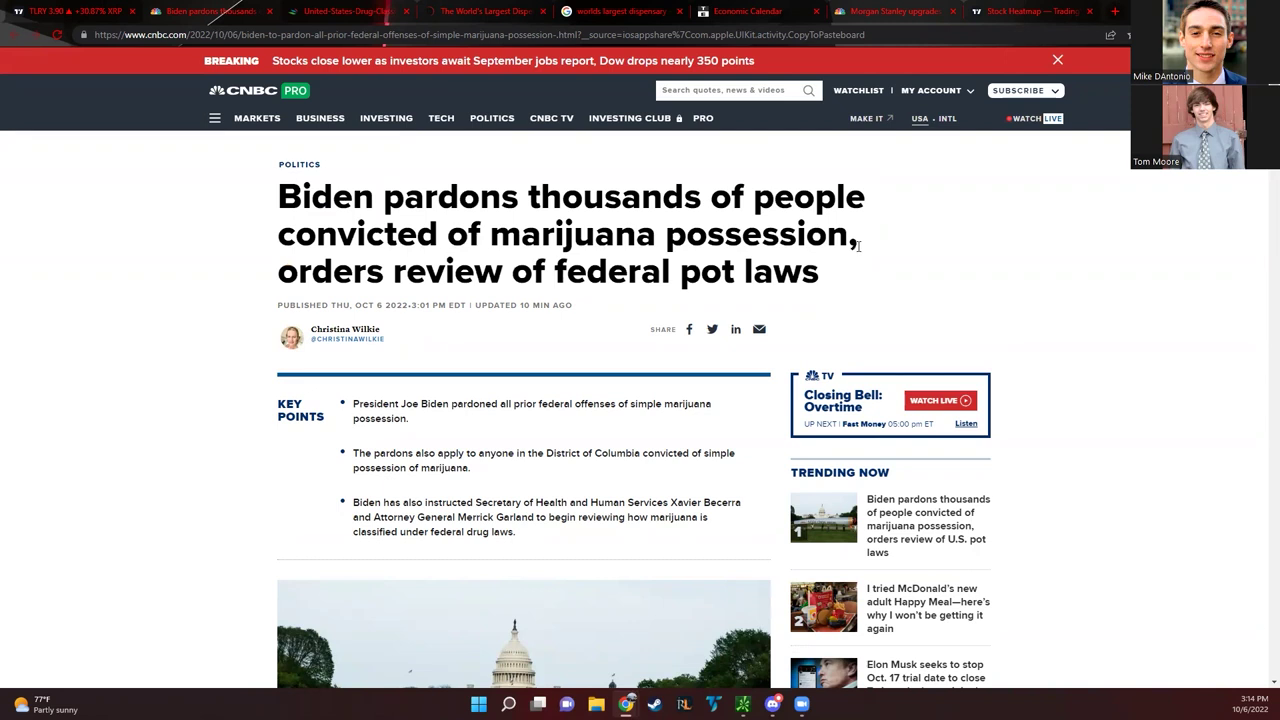
left_click_drag(283, 200, 869, 242)
left_click(869, 247)
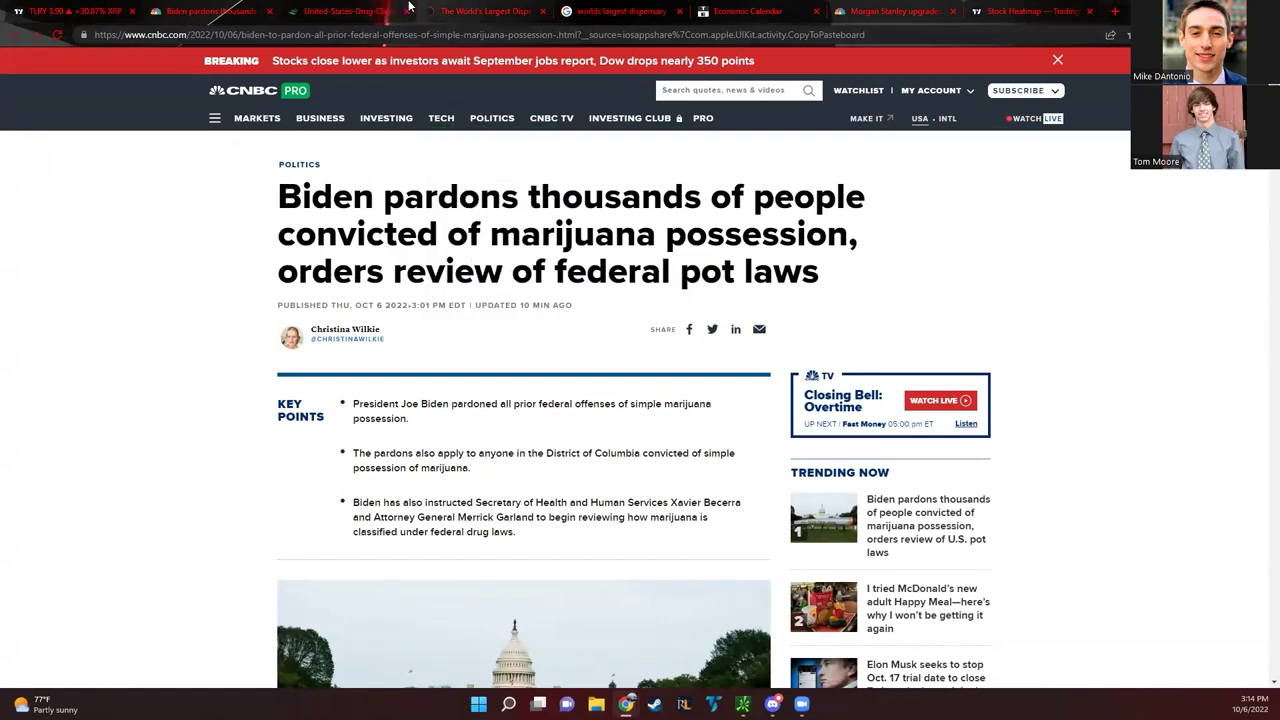
left_click(56, 9)
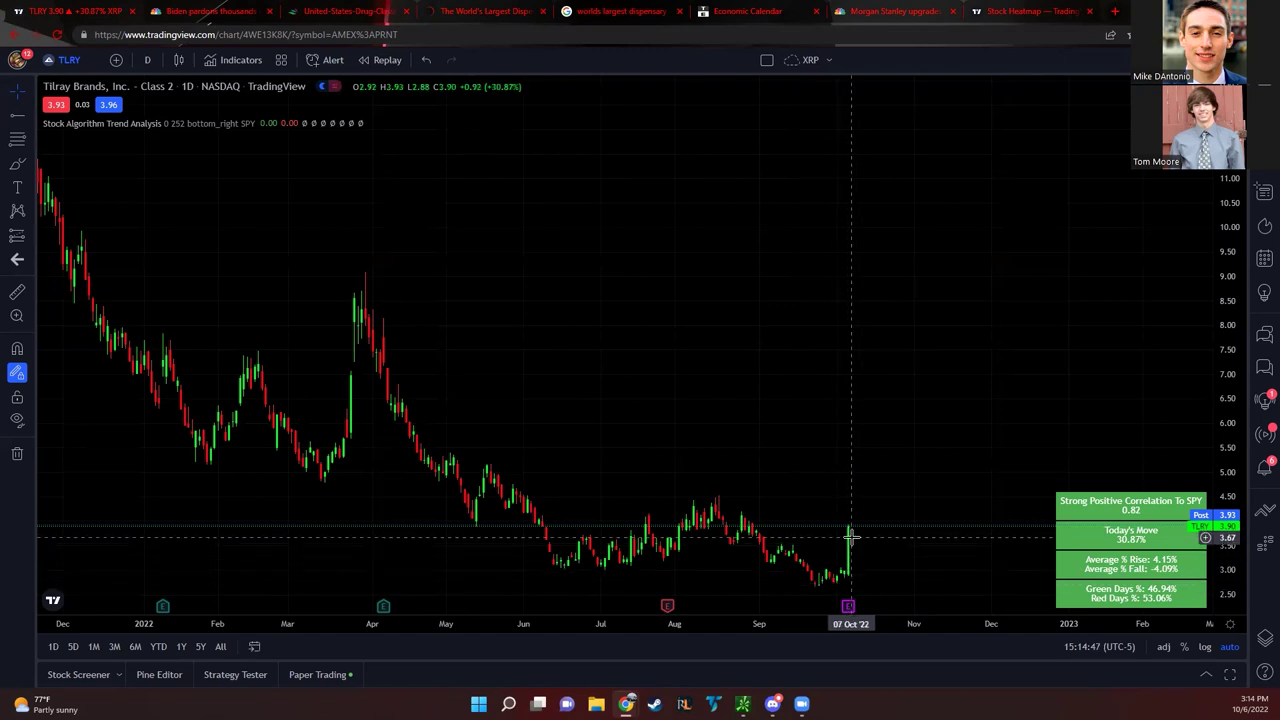
Zoom in on recent TLRY candles, then flip through the DUK and GLD charts
left_click_drag(868, 626, 836, 628)
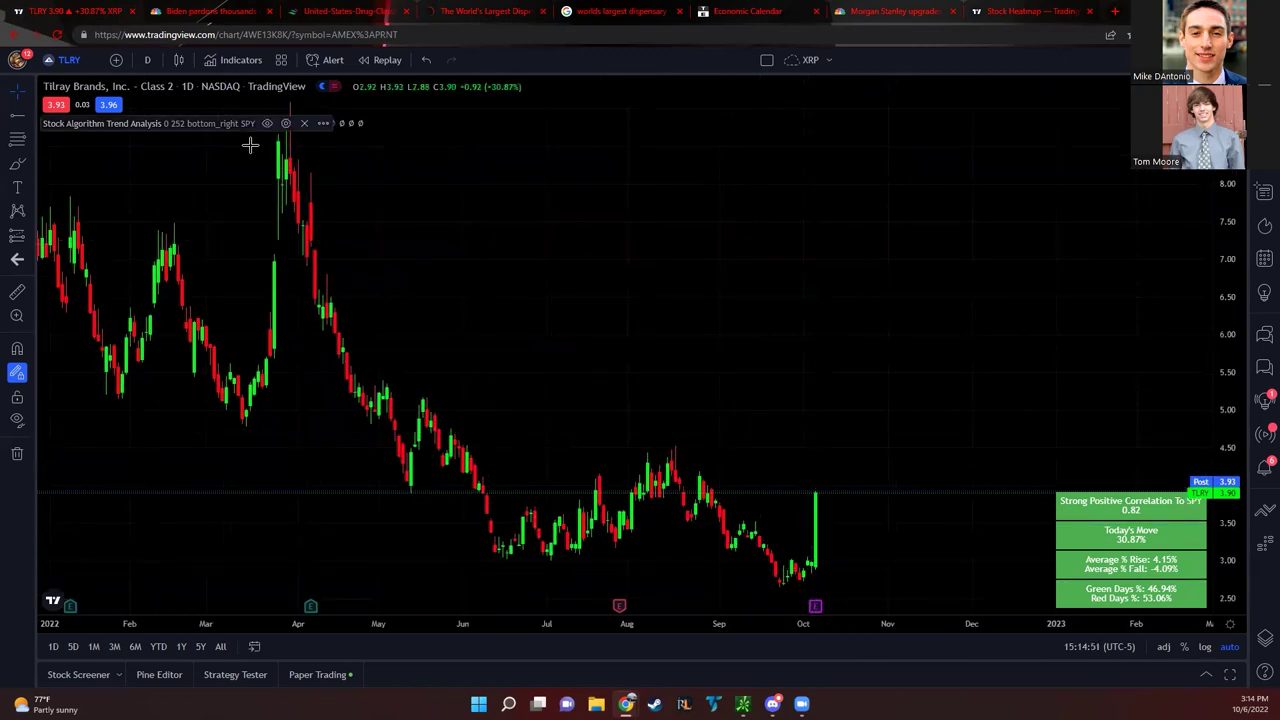
left_click_drag(752, 622, 652, 611)
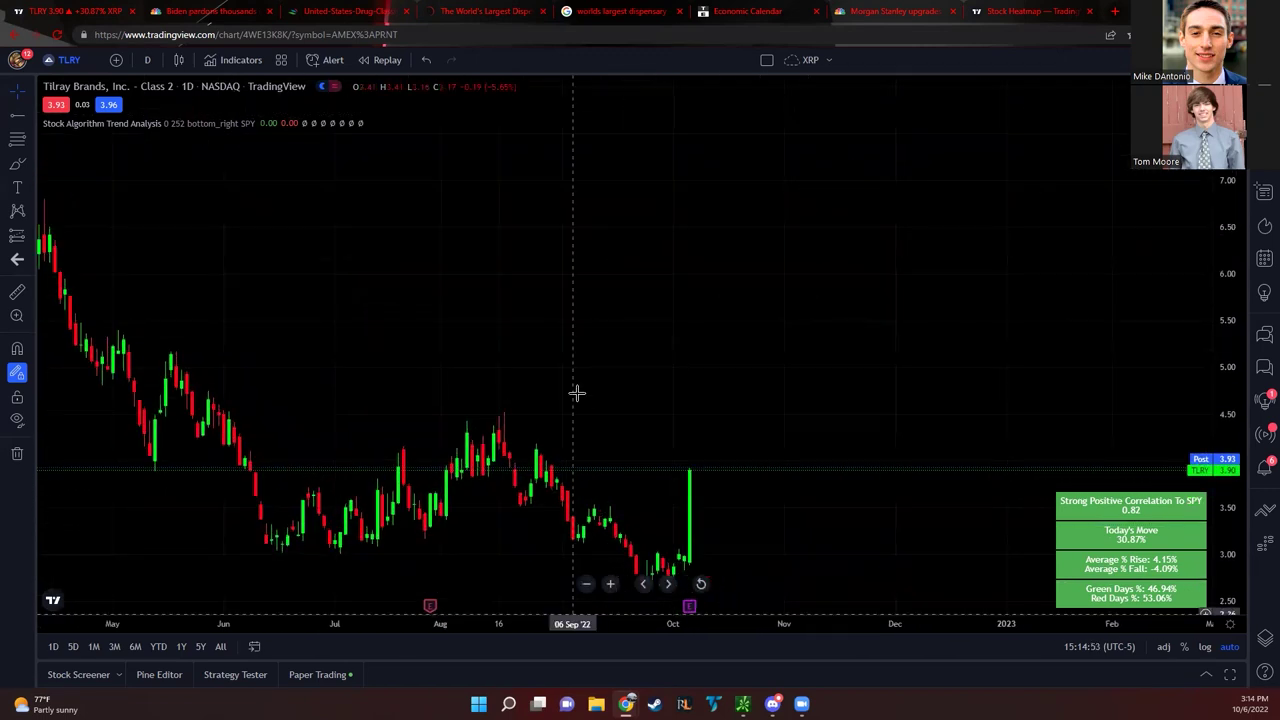
scroll(575, 390, "down", 3)
type("DUK")
key("Return")
type("GLD")
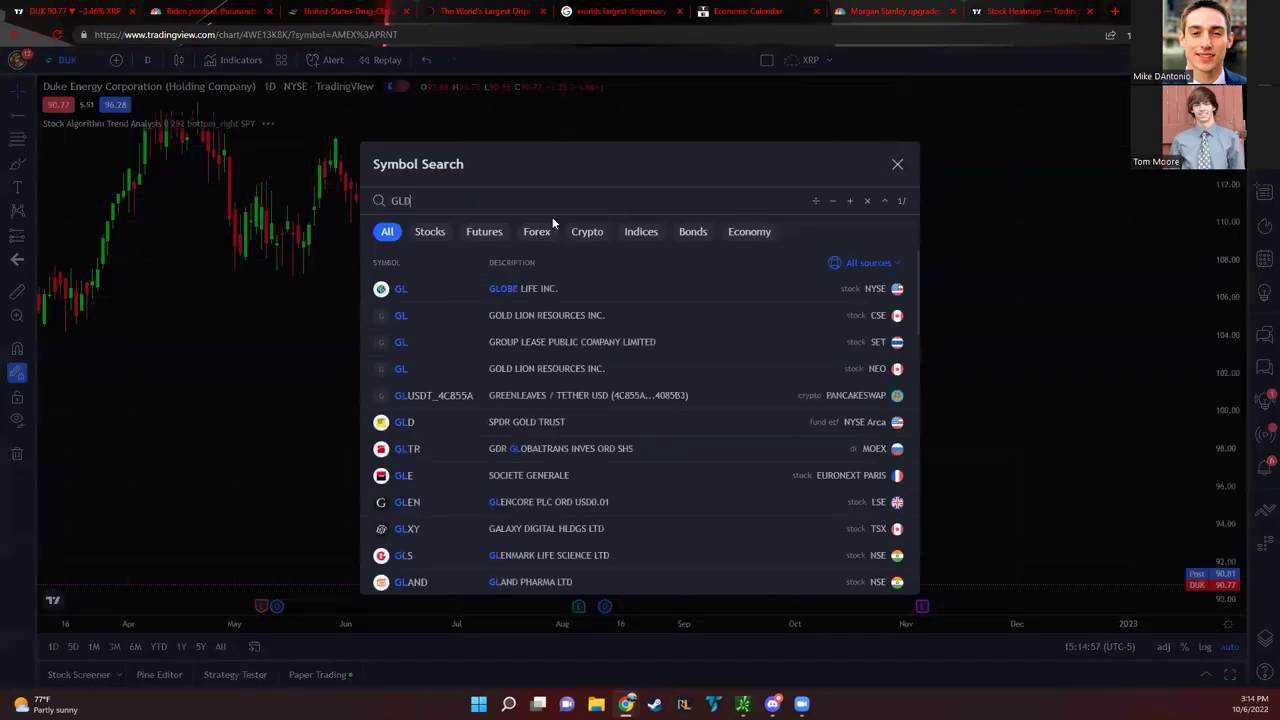
key("Return")
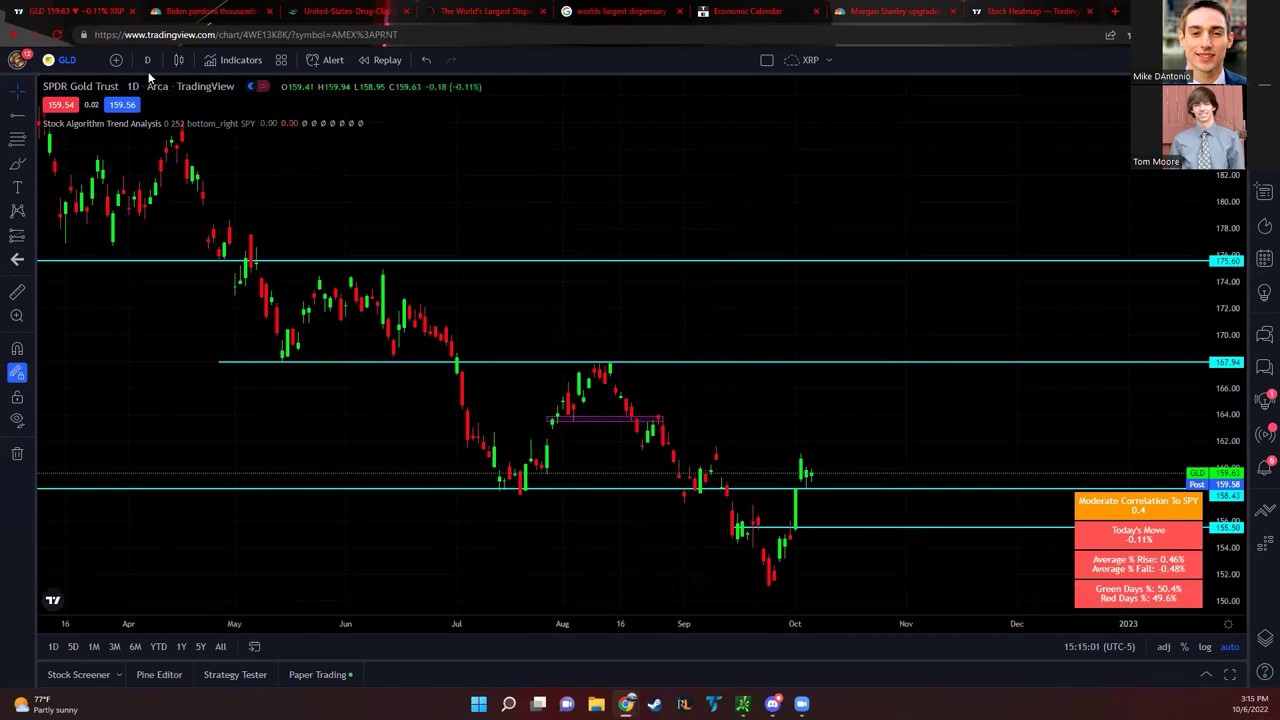
left_click_drag(851, 624, 737, 623)
Glance at DXY, then zoom GLD into recent weeks on 5-minute candles
type("DXY")
key("Return")
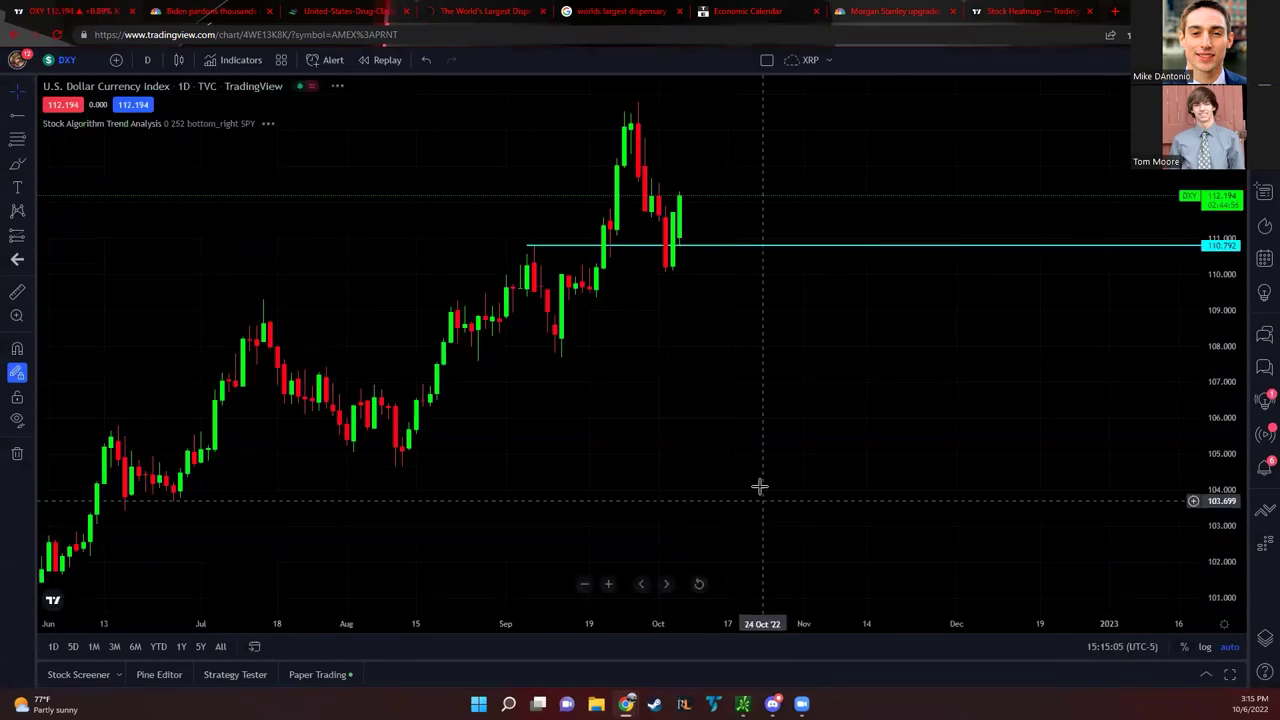
type("GLD")
key("Return")
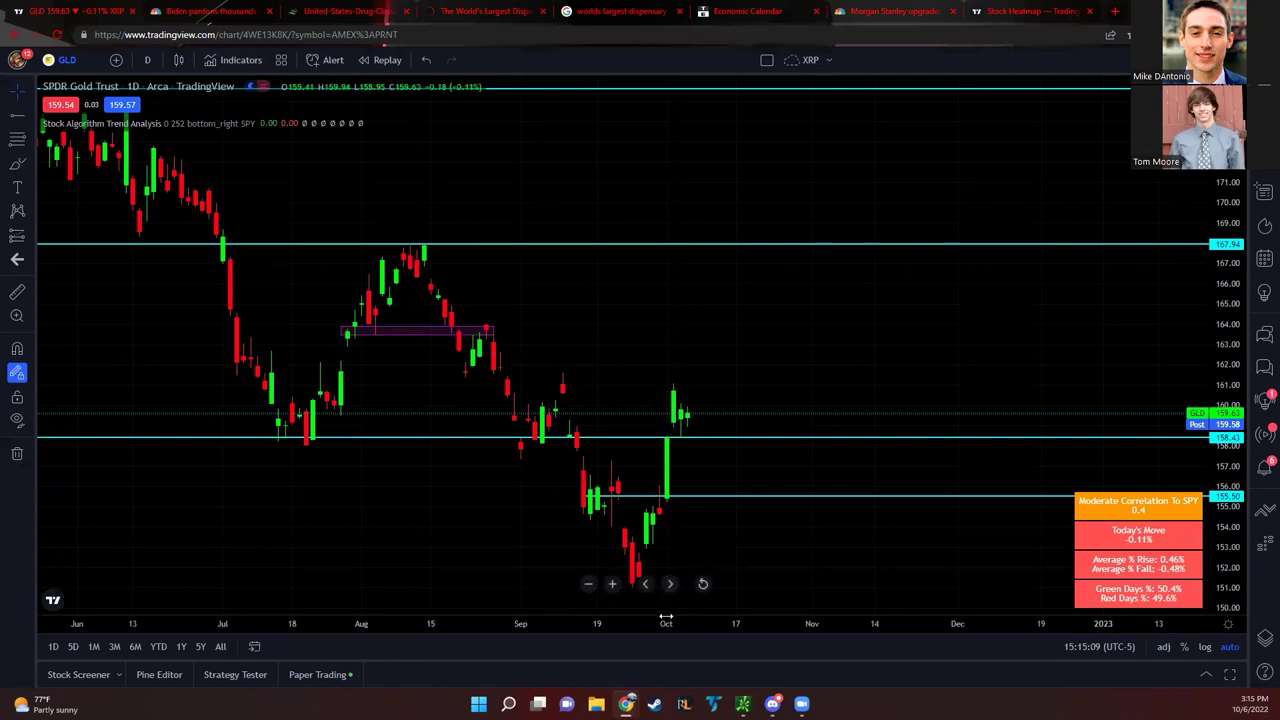
left_click_drag(662, 622, 930, 612)
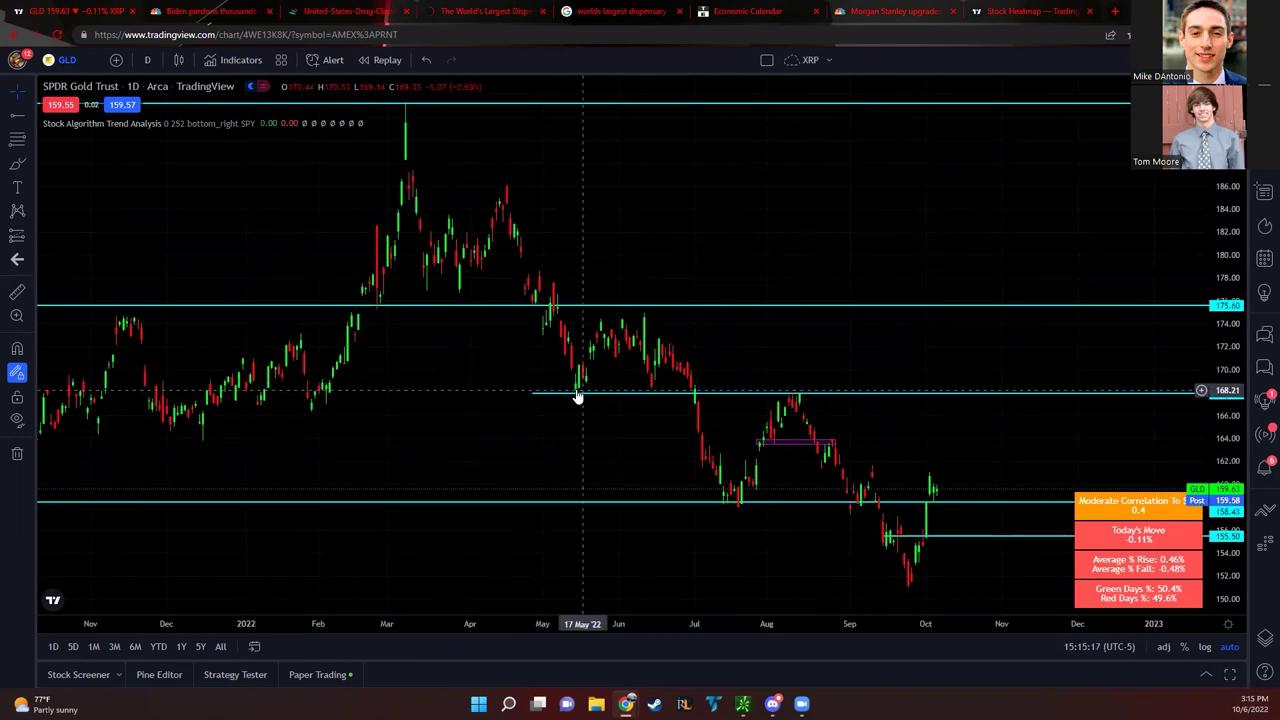
left_click_drag(926, 623, 746, 600)
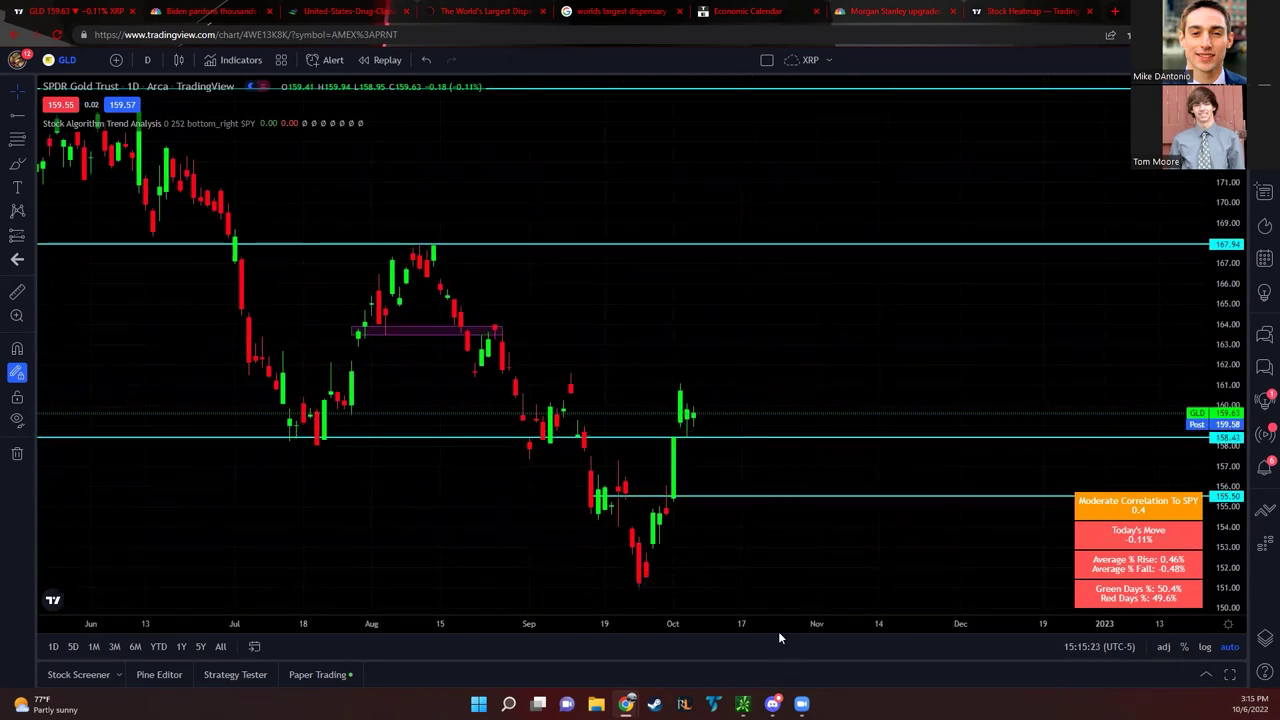
left_click_drag(782, 623, 675, 622)
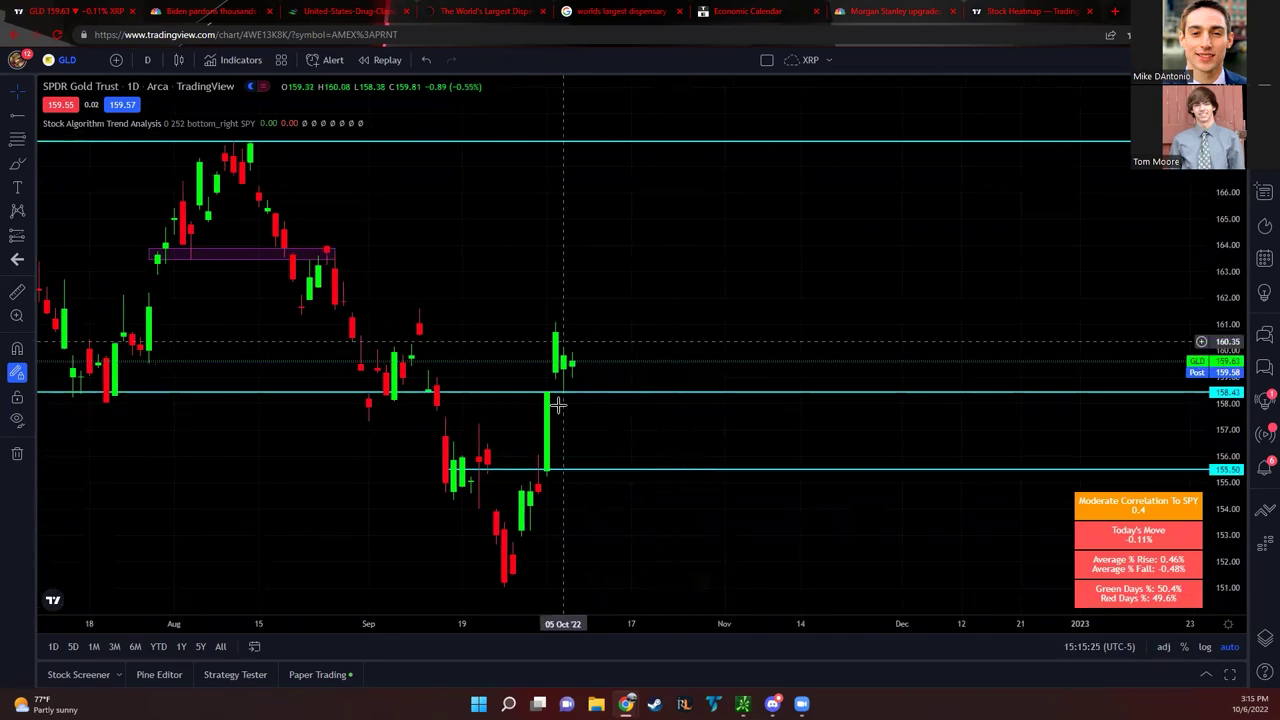
left_click(147, 61)
left_click(153, 171)
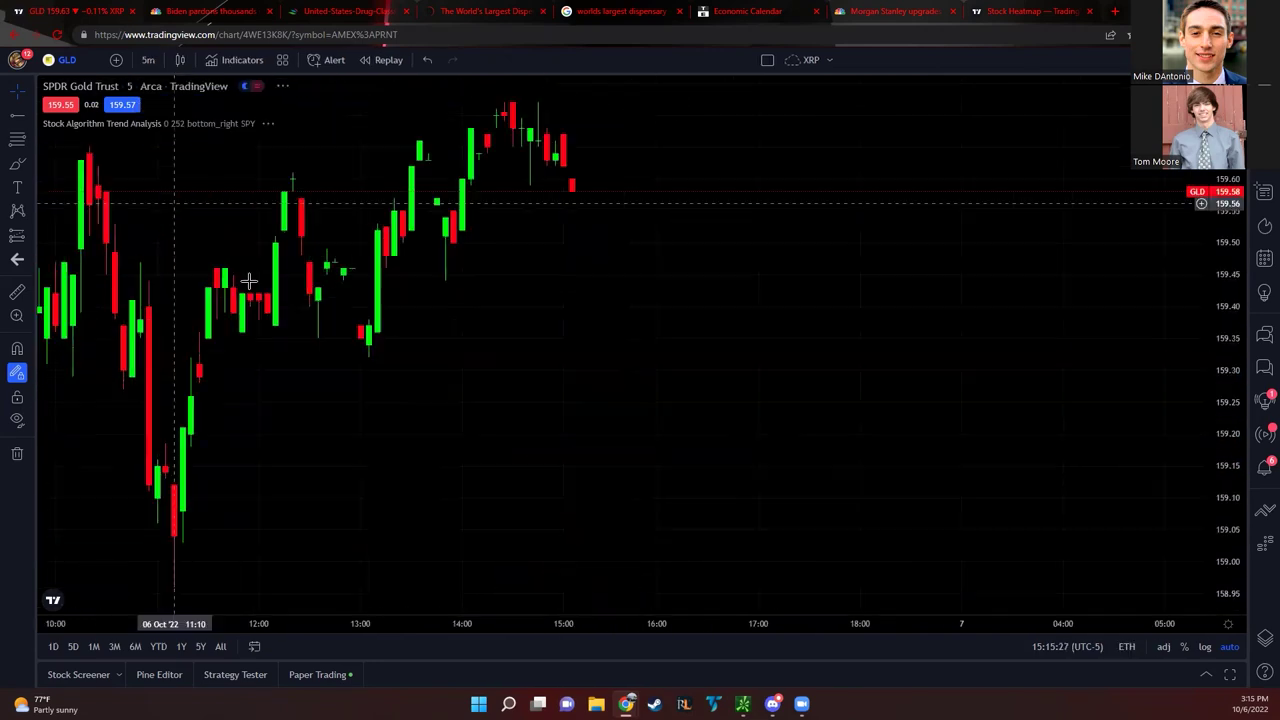
scroll(1012, 643, "down", 5)
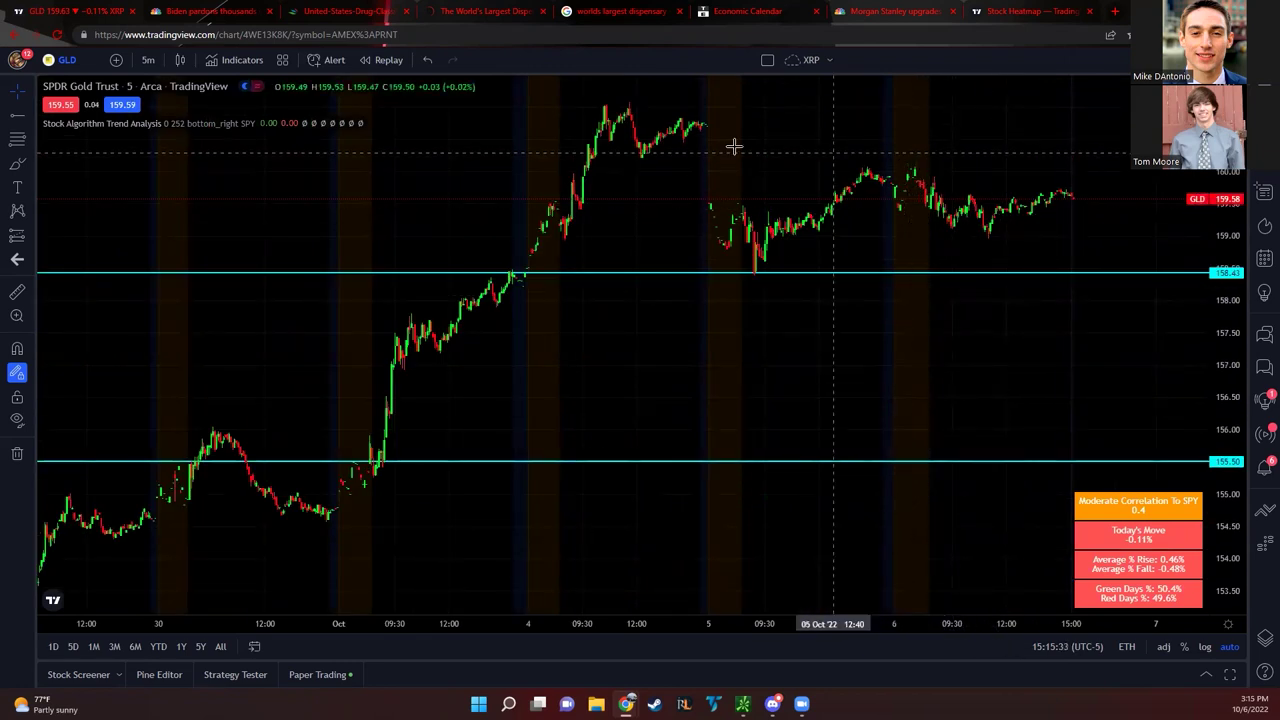
Chart the DXY dollar index on daily candles, zoomed to April–December 2022
left_click(76, 61)
type("DXY")
key("Return")
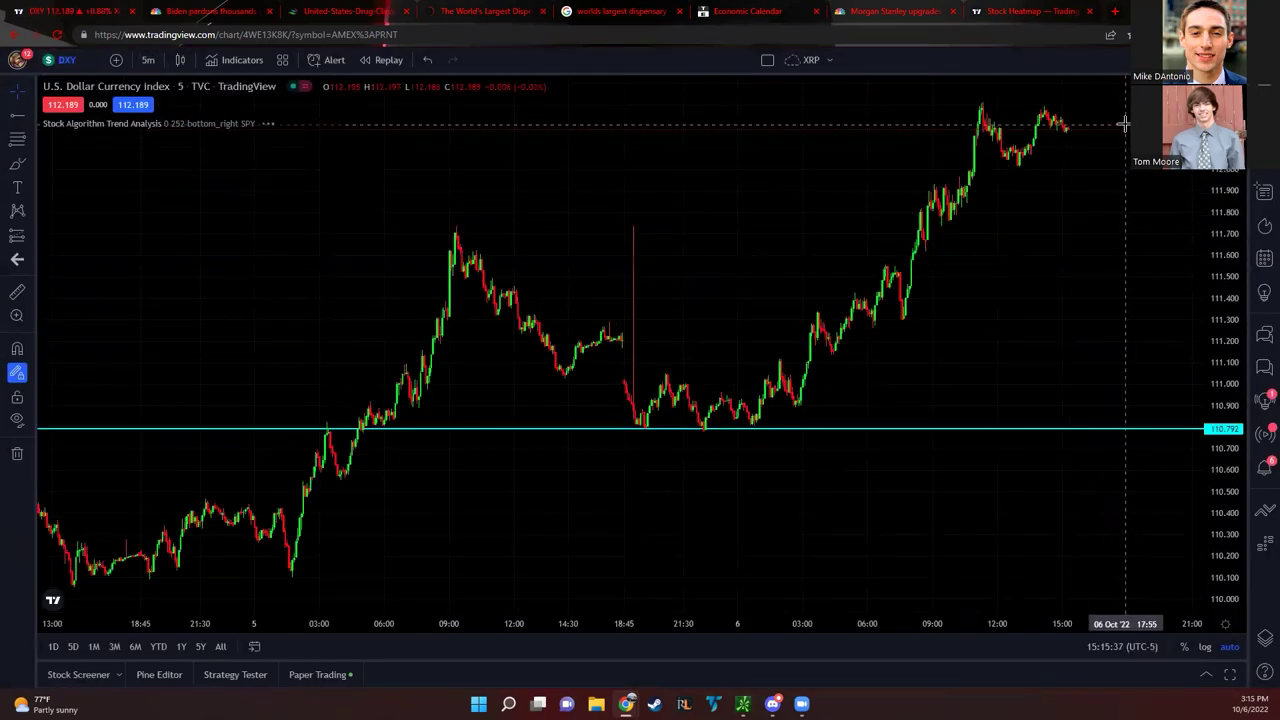
left_click(148, 60)
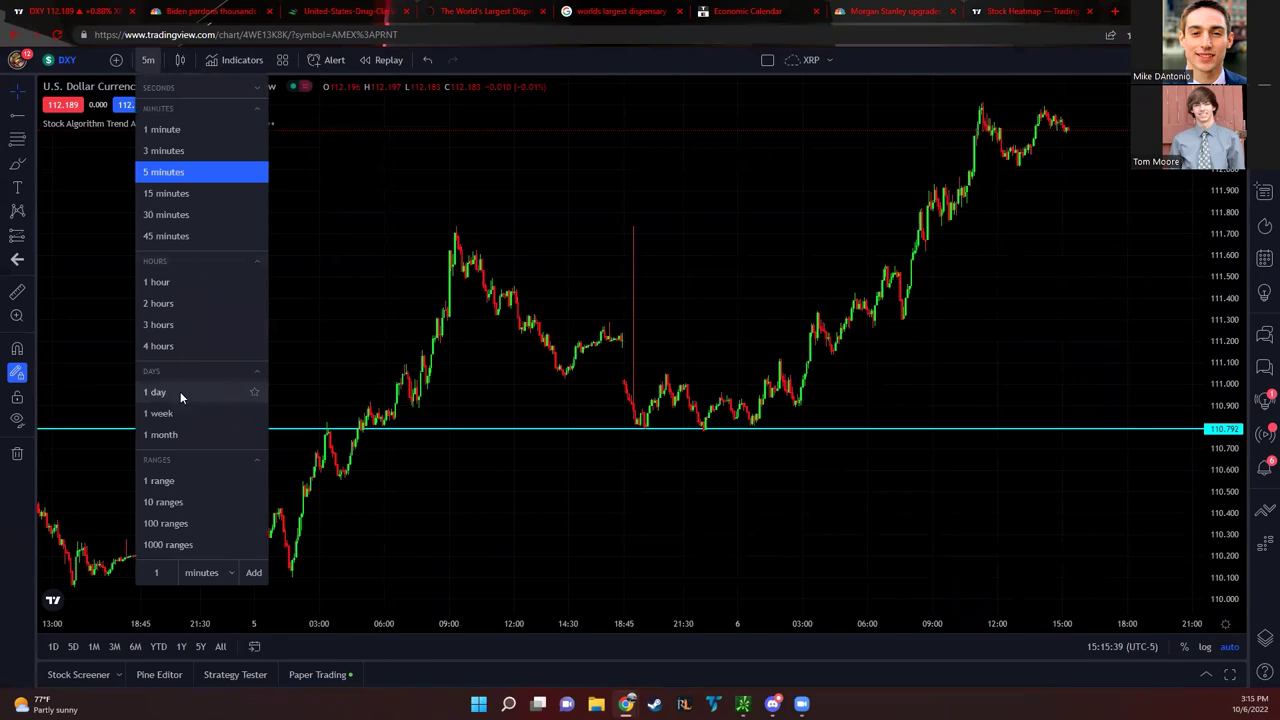
left_click(155, 392)
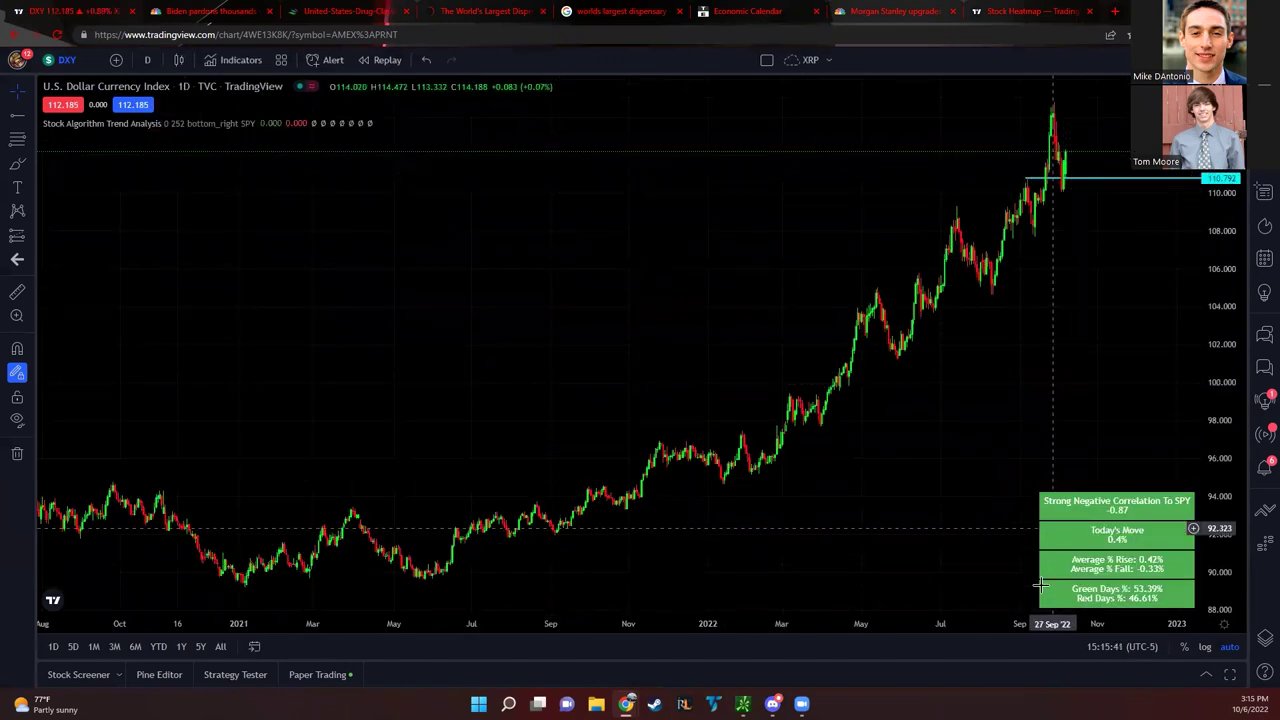
left_click_drag(1027, 626, 766, 609)
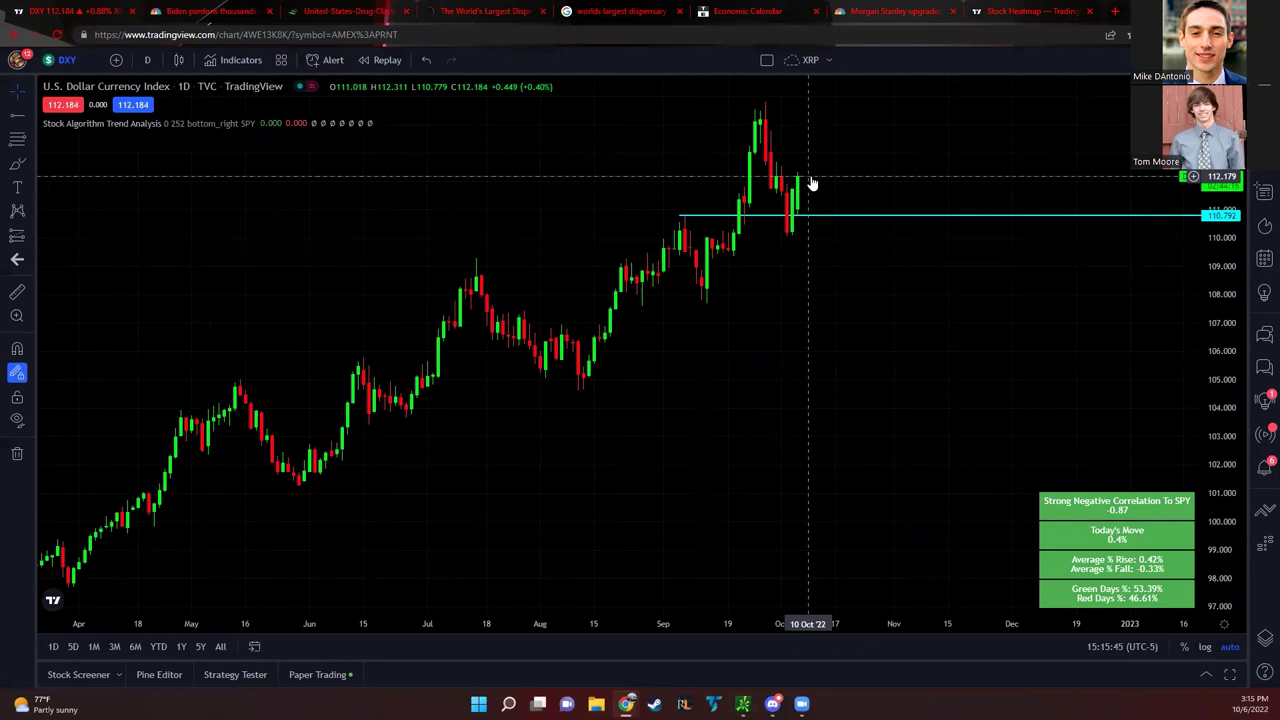
Load Wynn Resorts (WYNN) on 5-minute candles, widened to about two weeks
left_click(67, 60)
type("WYNN")
key("Return")
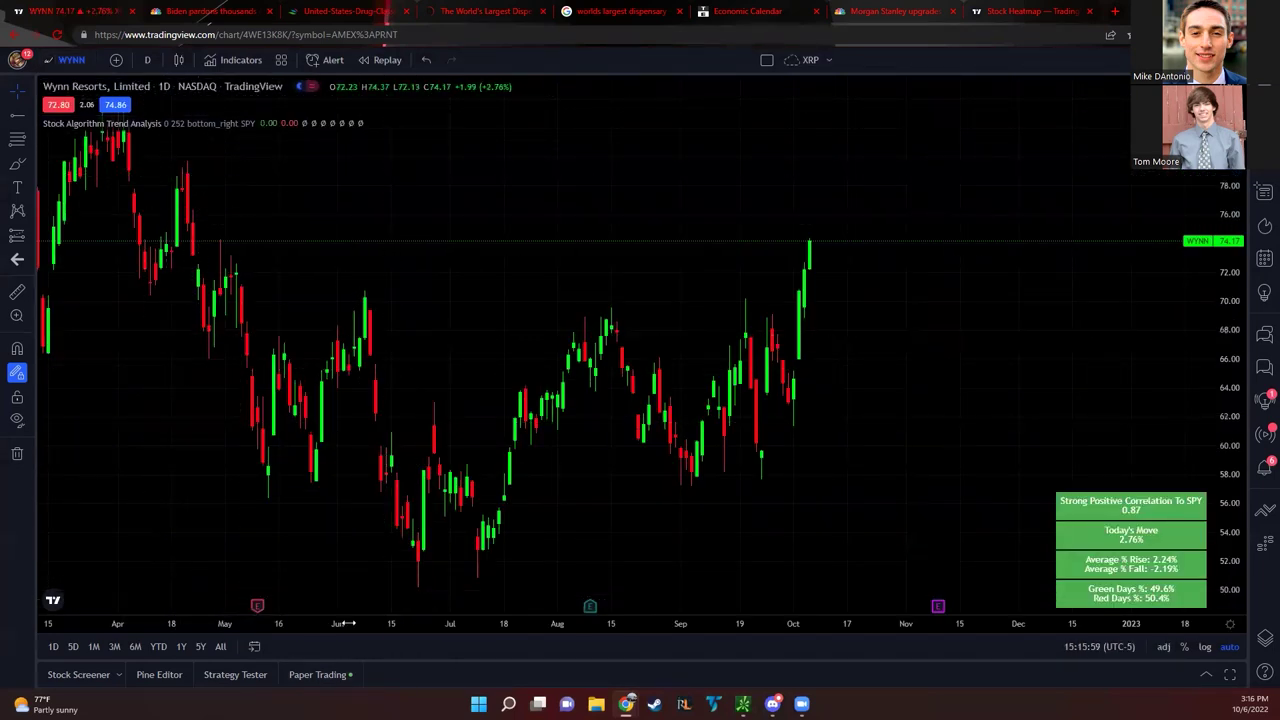
scroll(480, 623, "down", 3)
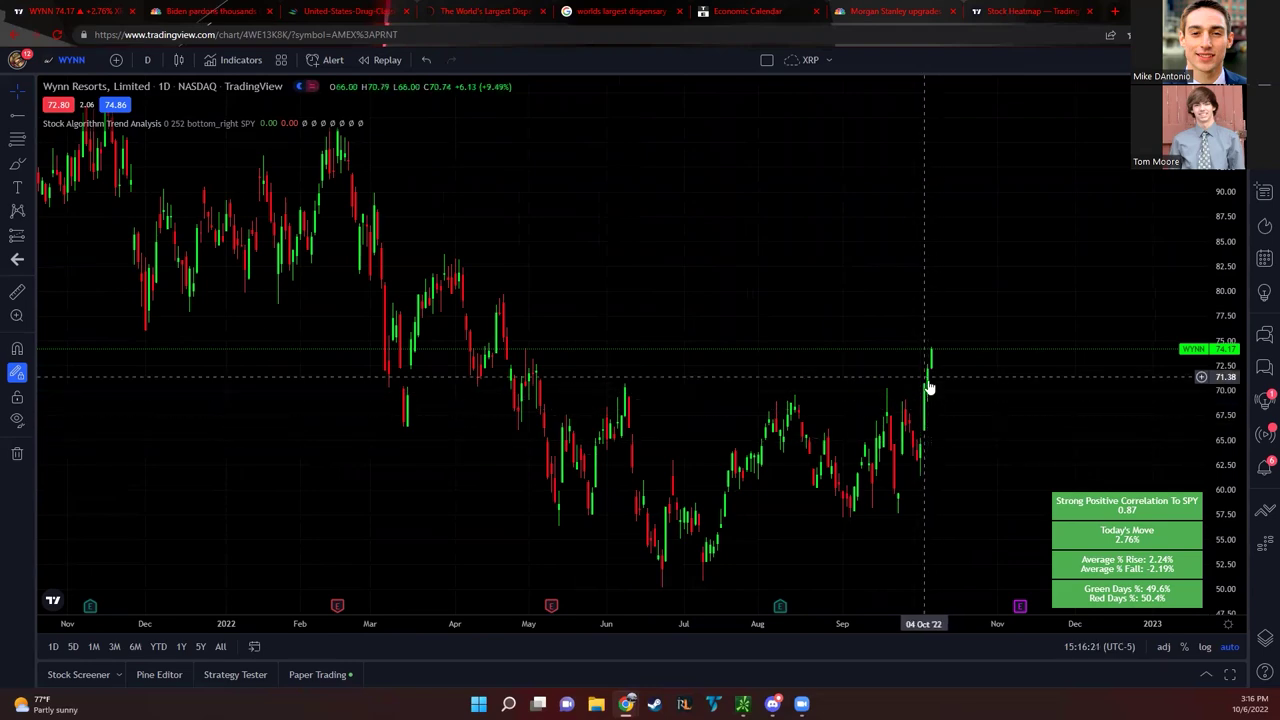
scroll(869, 613, "up", 3)
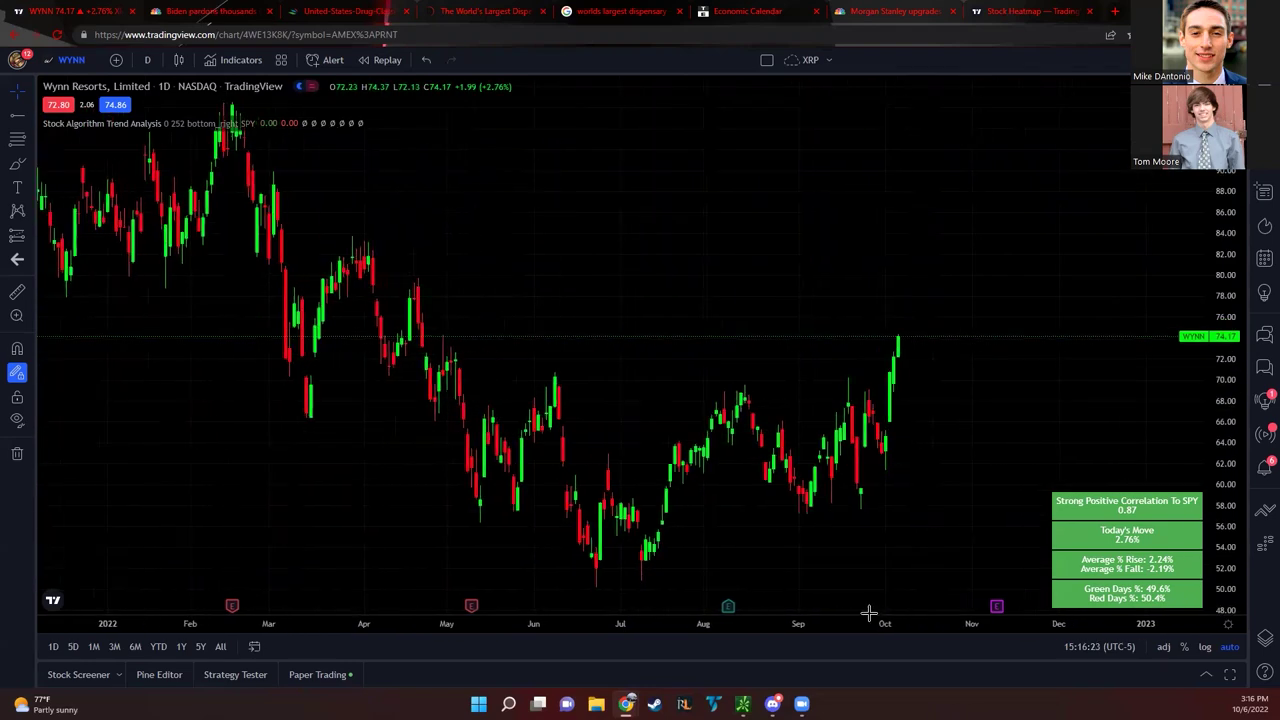
scroll(869, 613, "up", 1)
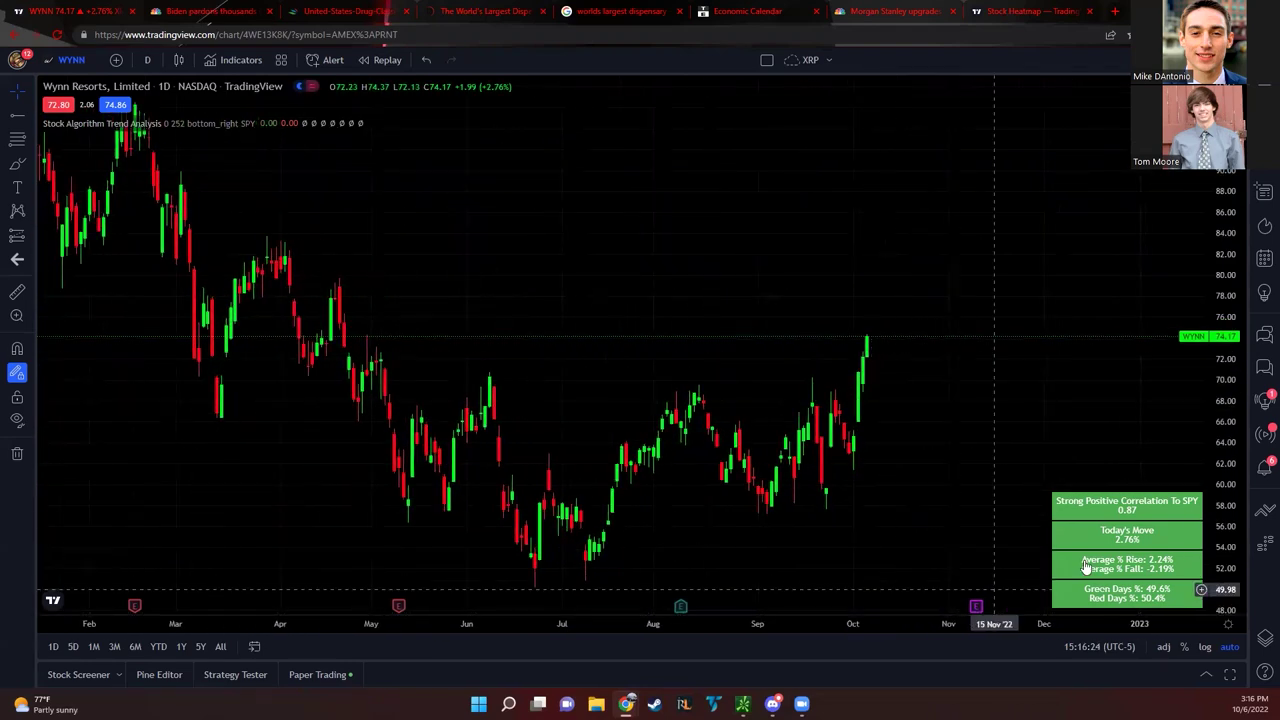
left_click(147, 60)
left_click(175, 171)
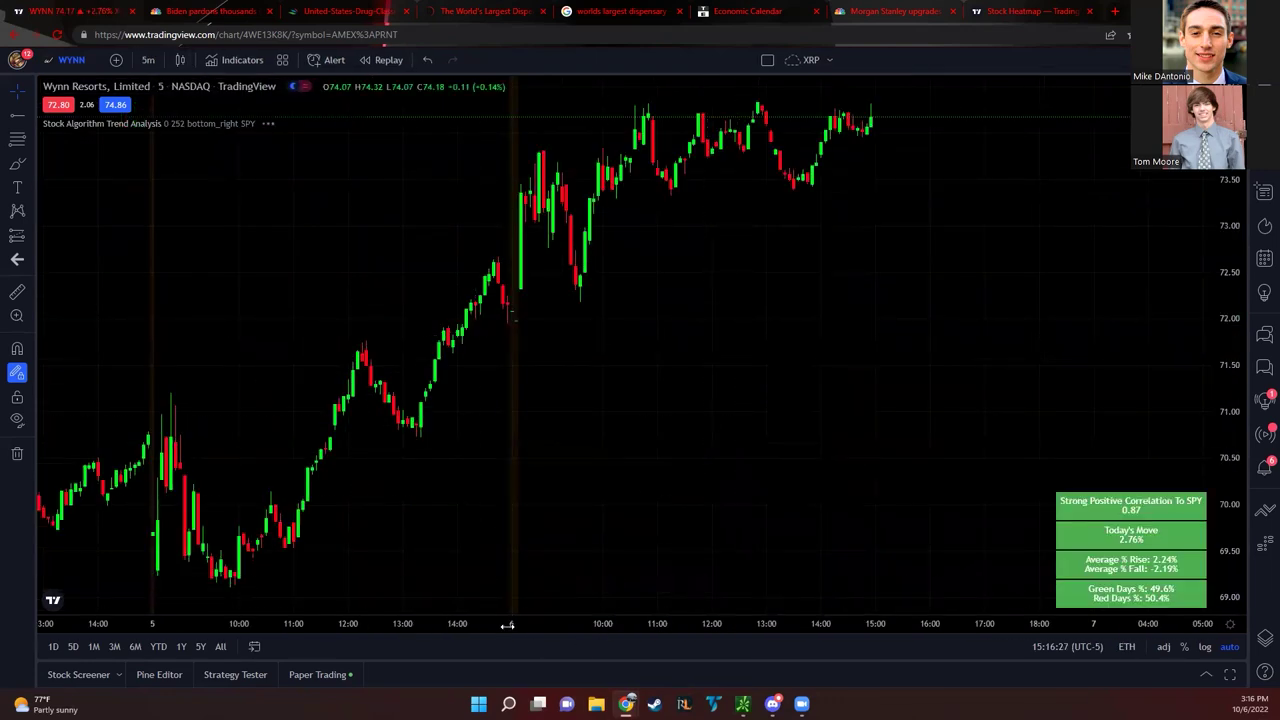
left_click_drag(507, 623, 1020, 163)
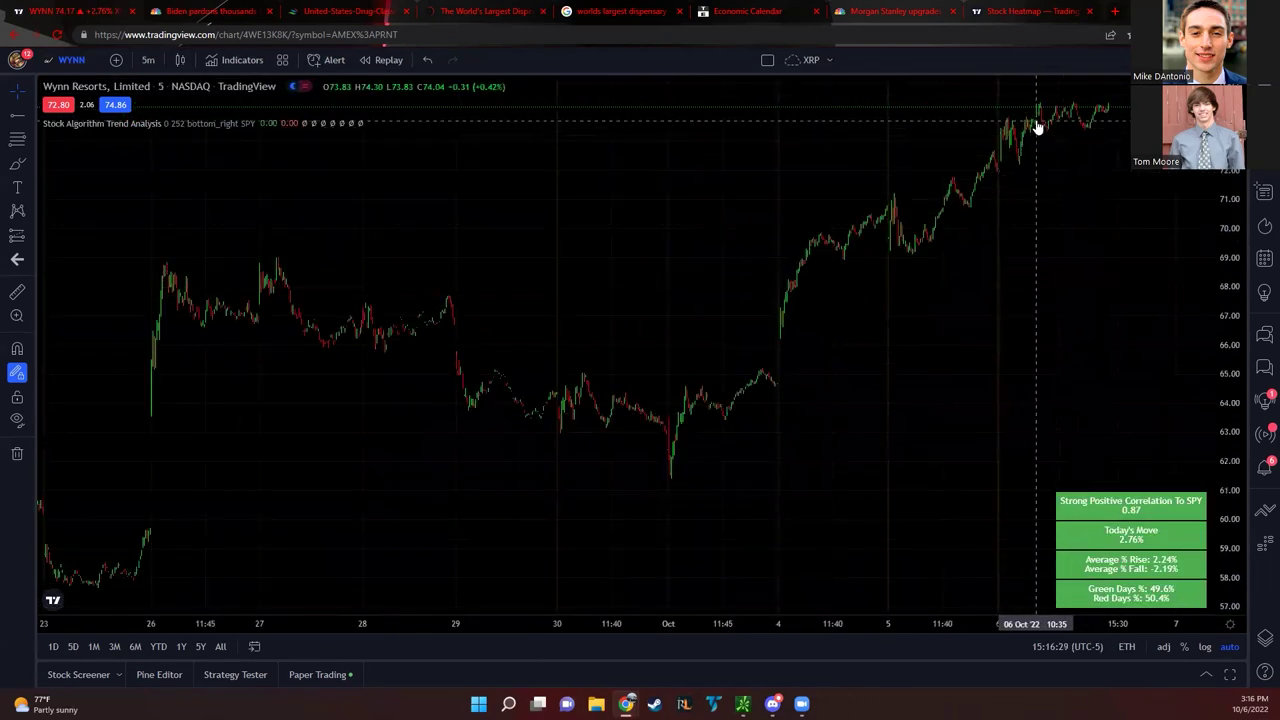
Take a brief look at SPY, then switch the chart back to WYNN
type("spy")
key("Return")
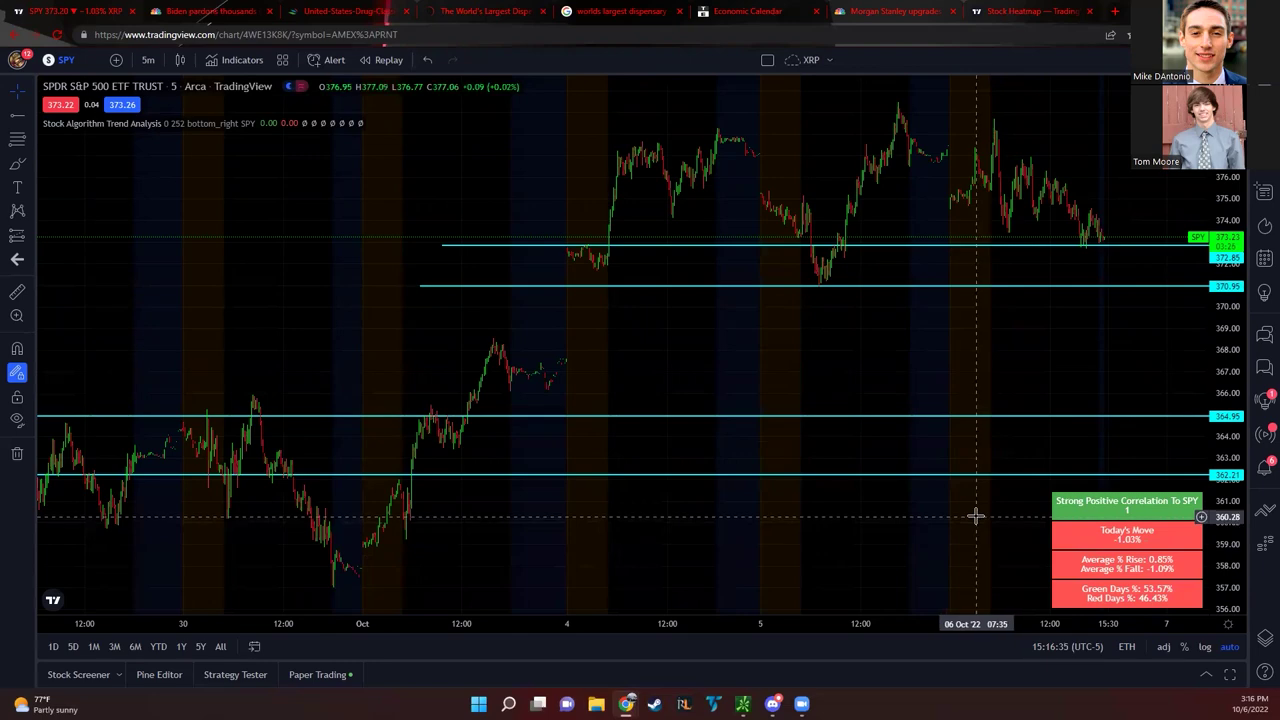
type("WYNN")
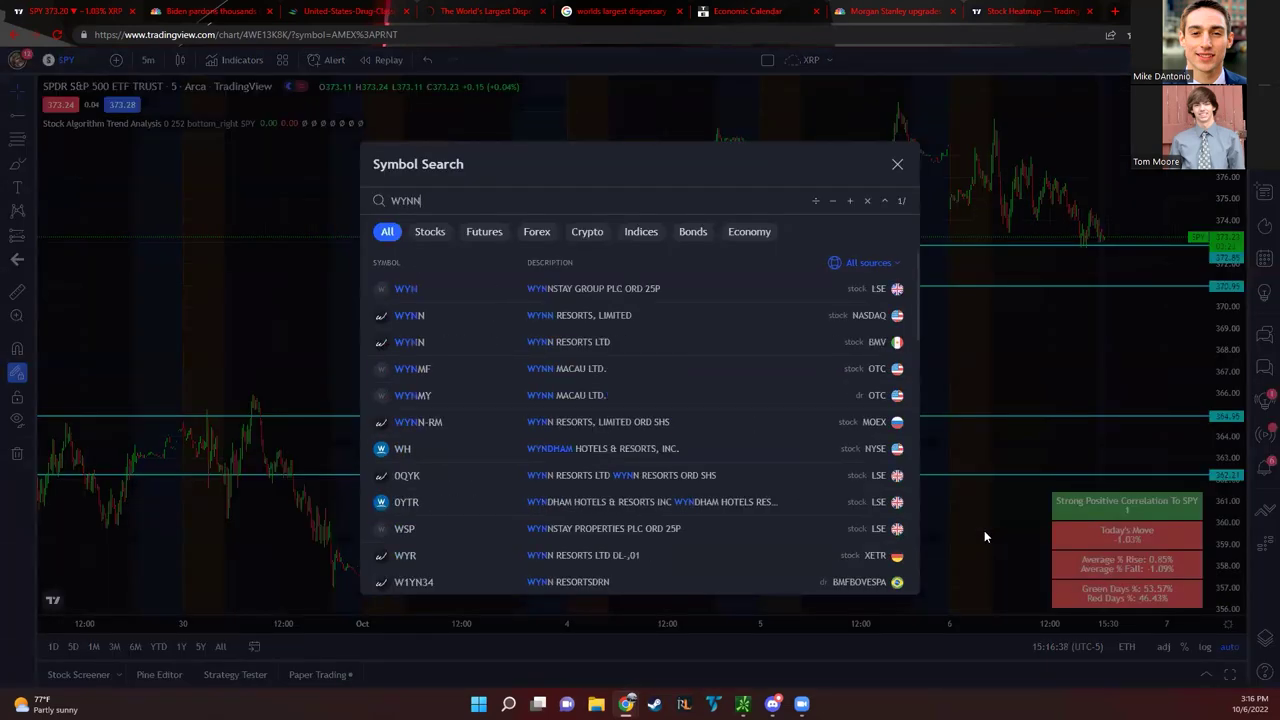
key("Return")
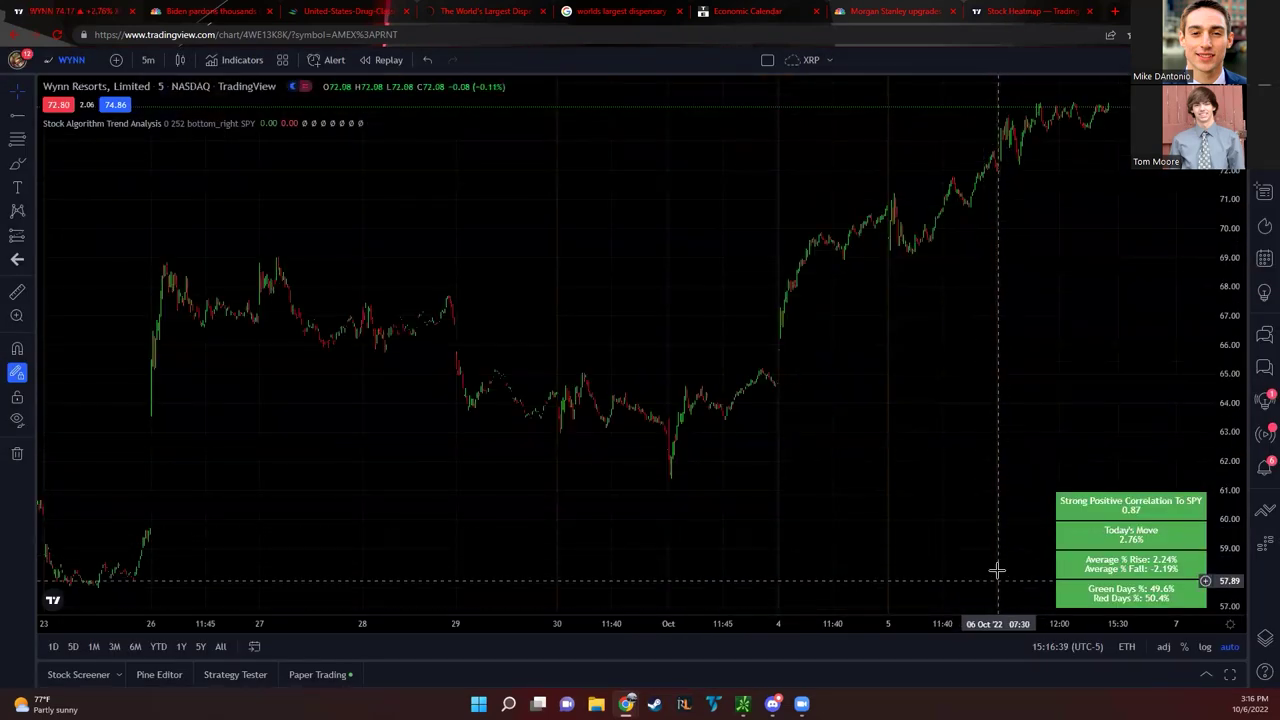
scroll(997, 580, "up", 8)
Load Duke Energy (DUK) on daily candles, zoomed to roughly late 2020 onward
type("DUK")
key("Return")
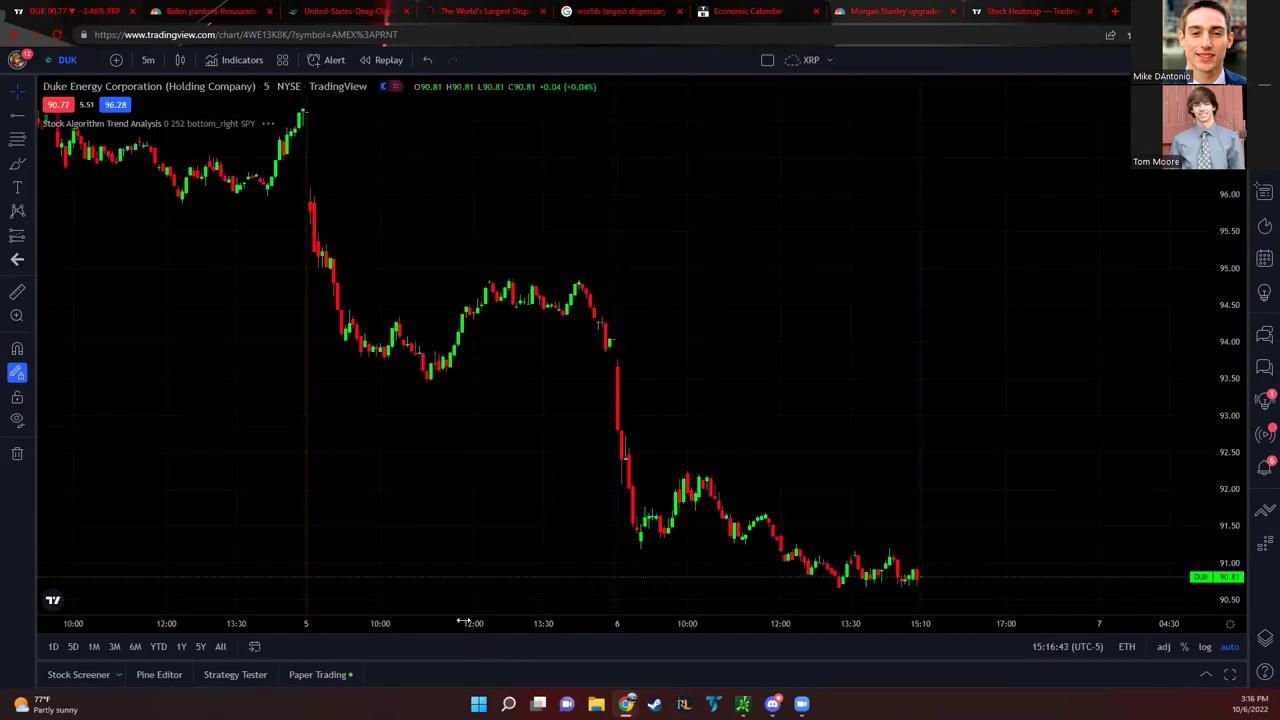
scroll(851, 606, "down", 6)
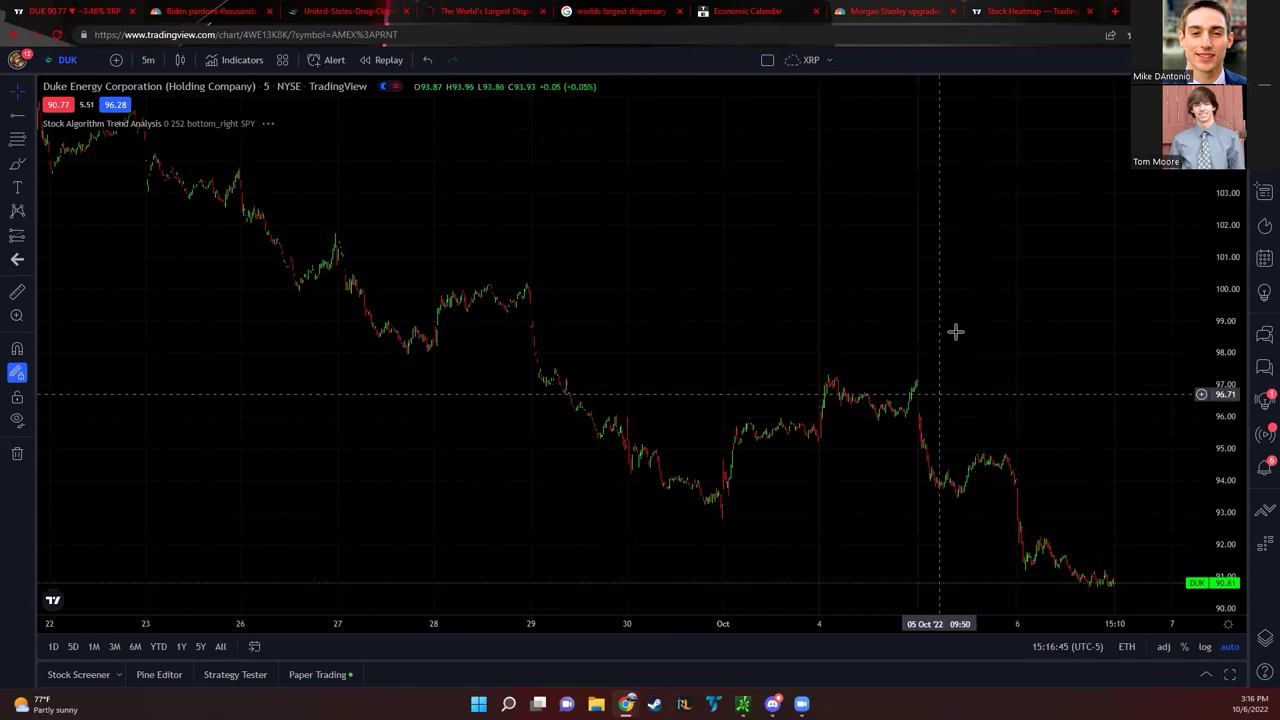
left_click_drag(983, 300, 781, 309)
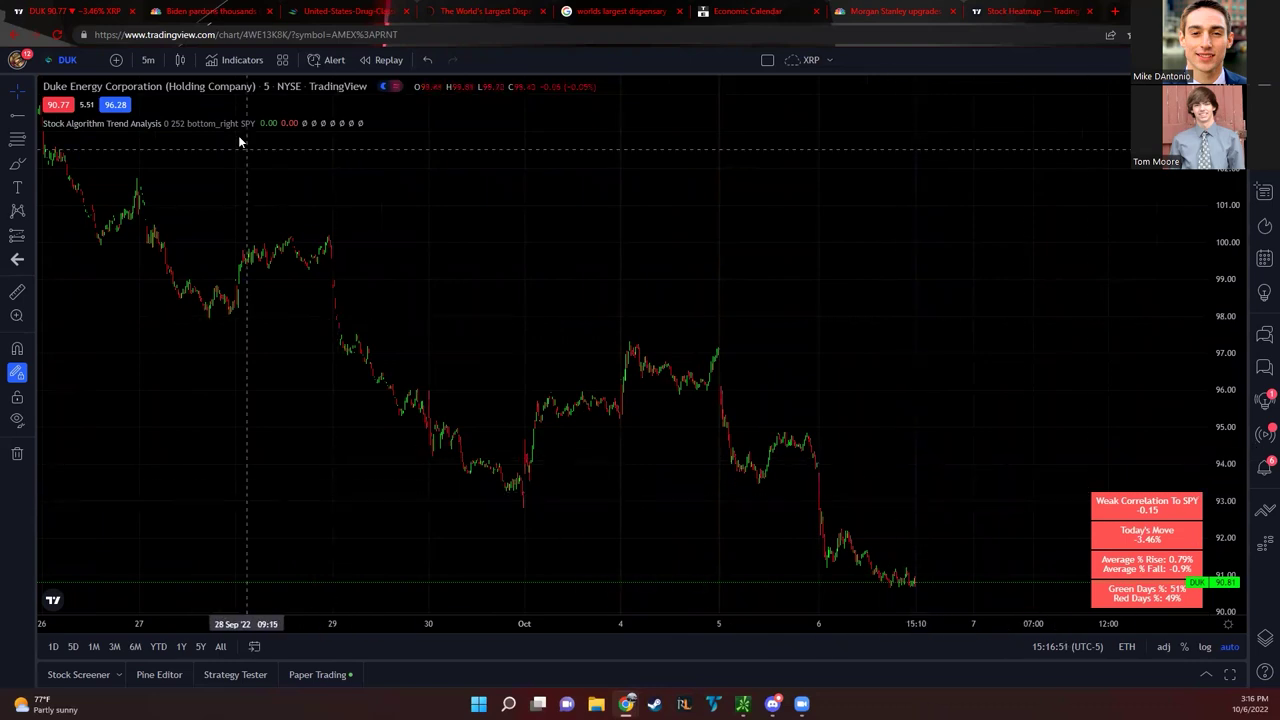
left_click(146, 60)
left_click(177, 388)
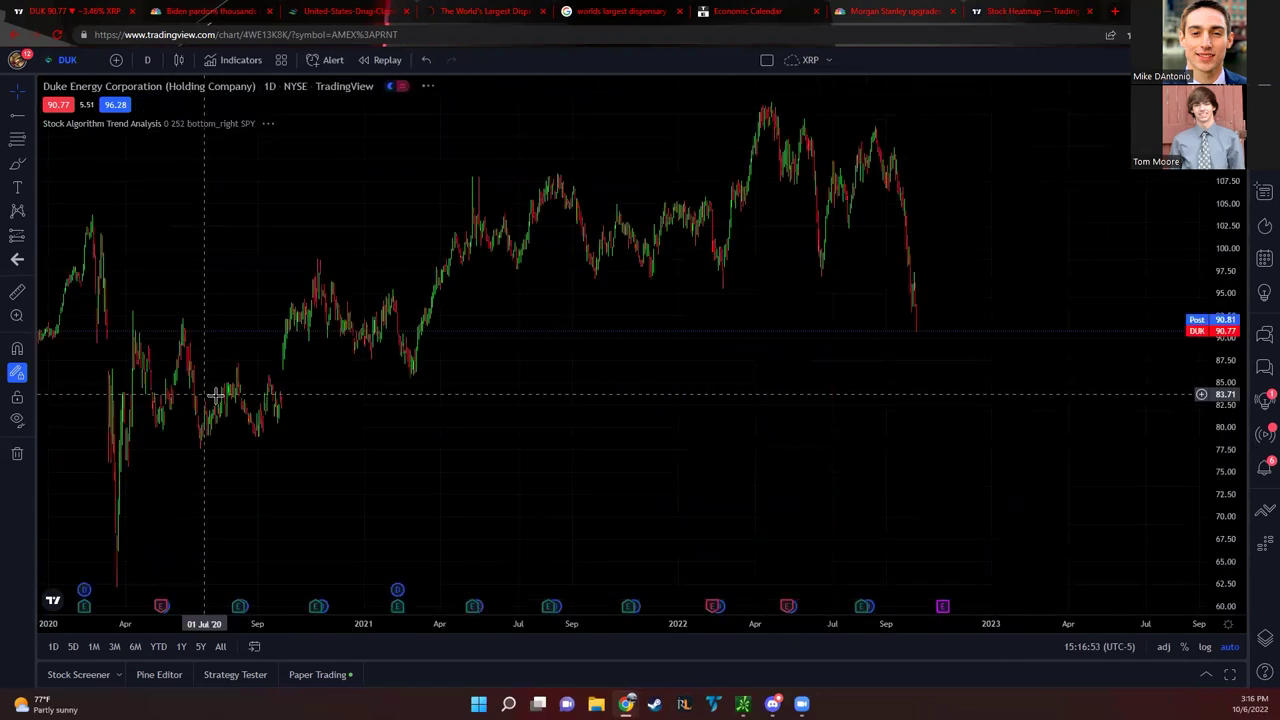
scroll(1056, 630, "down", 5)
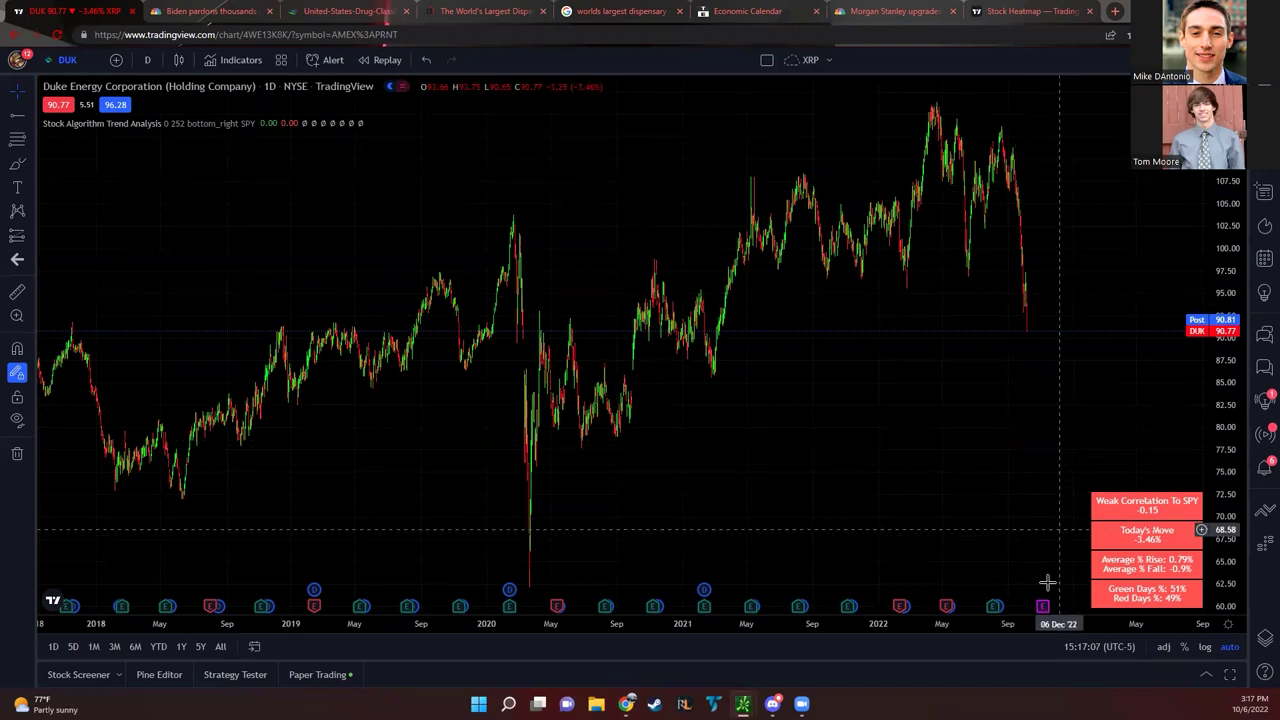
left_click_drag(1023, 624, 725, 640)
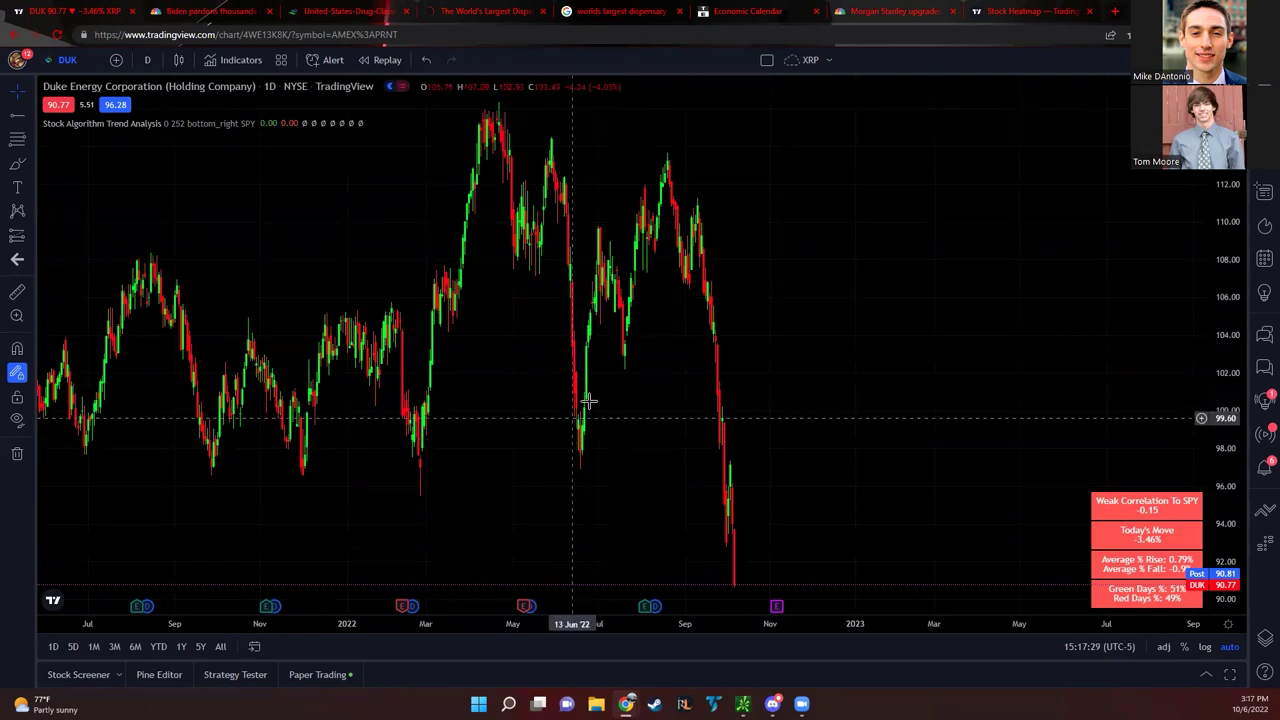
scroll(698, 613, "down", 3)
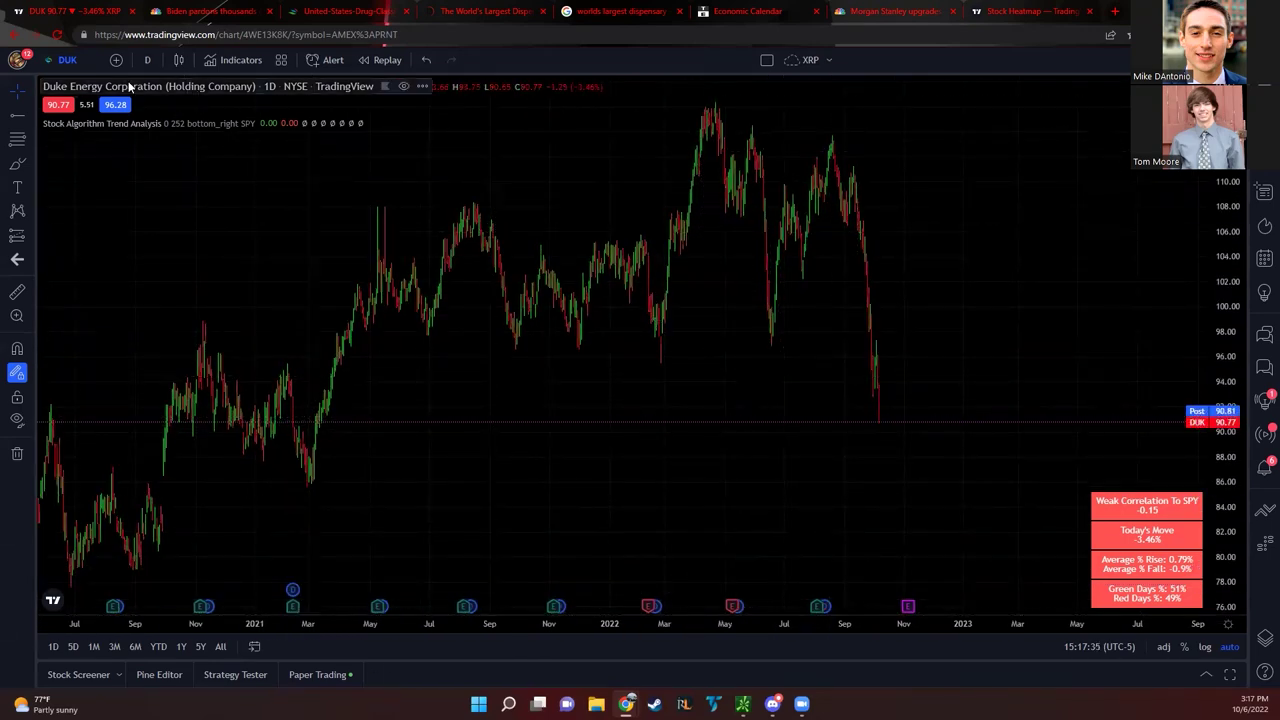
left_click(82, 63)
View Exxon Mobil (XOM) on 5-minute candles, then switch to Crude Oil Futures (CL1!)
type("xom")
key("Return")
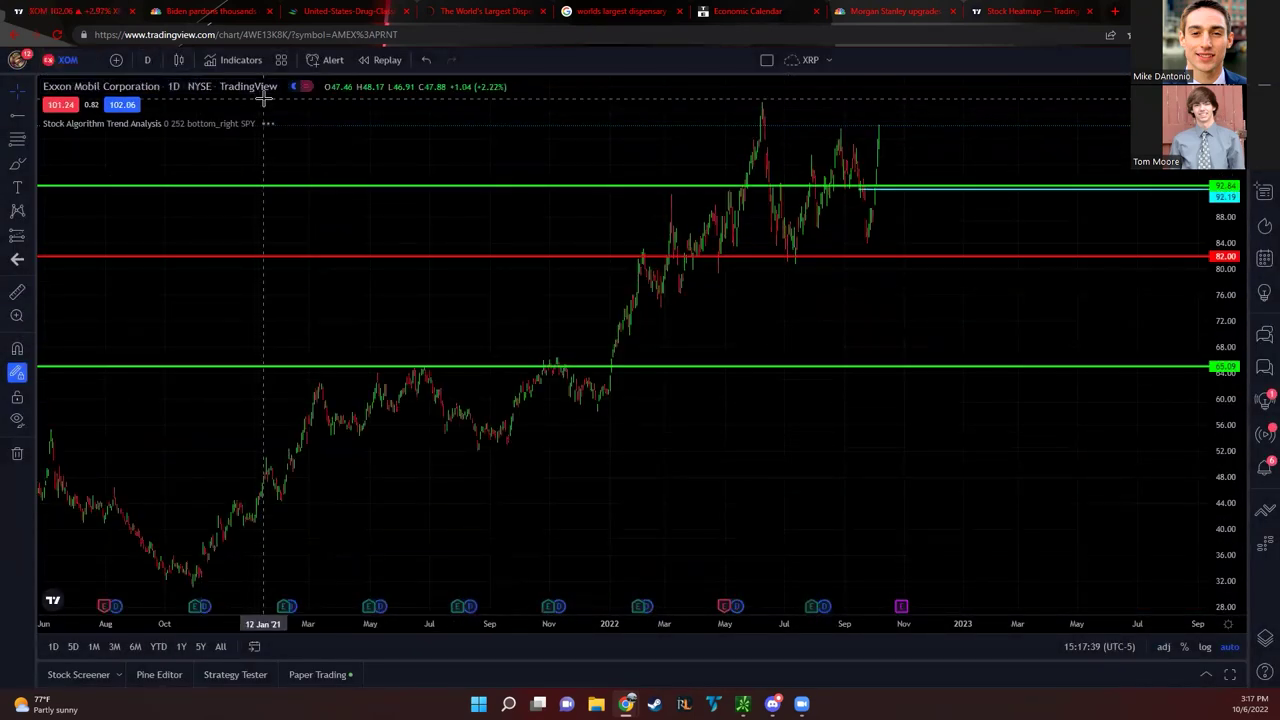
left_click(157, 62)
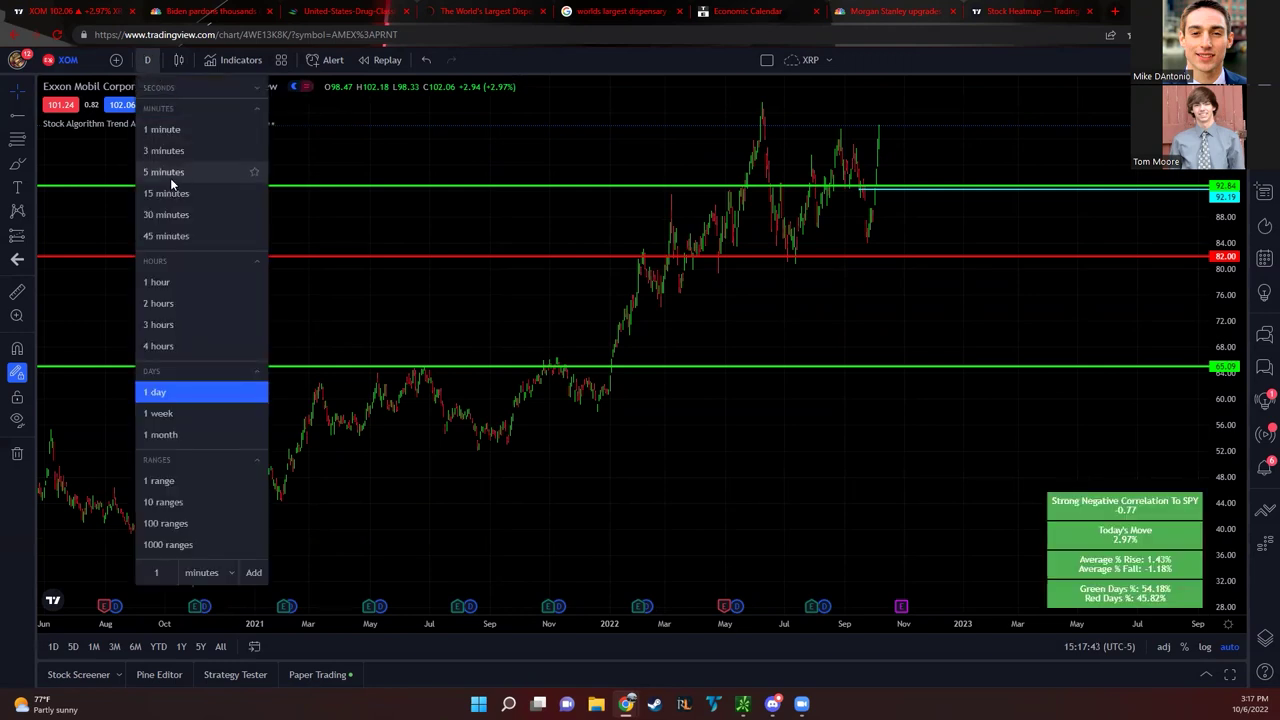
left_click(178, 171)
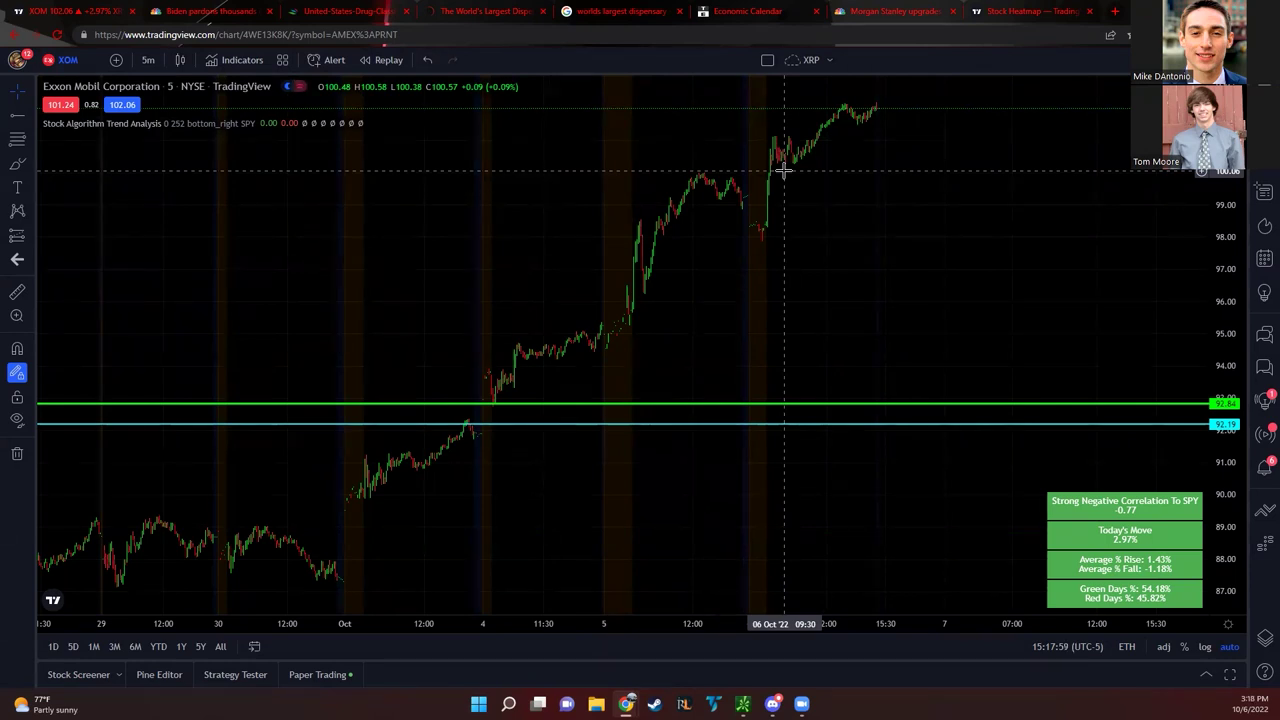
type("cl")
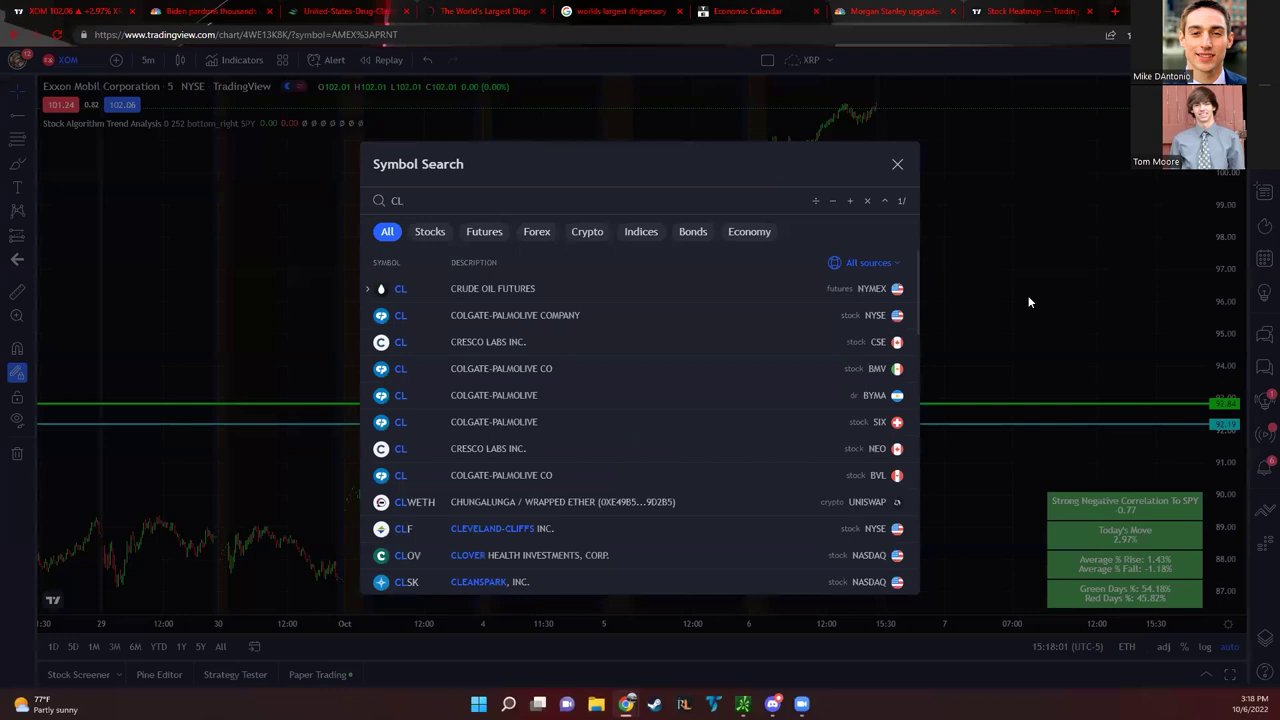
left_click(770, 285)
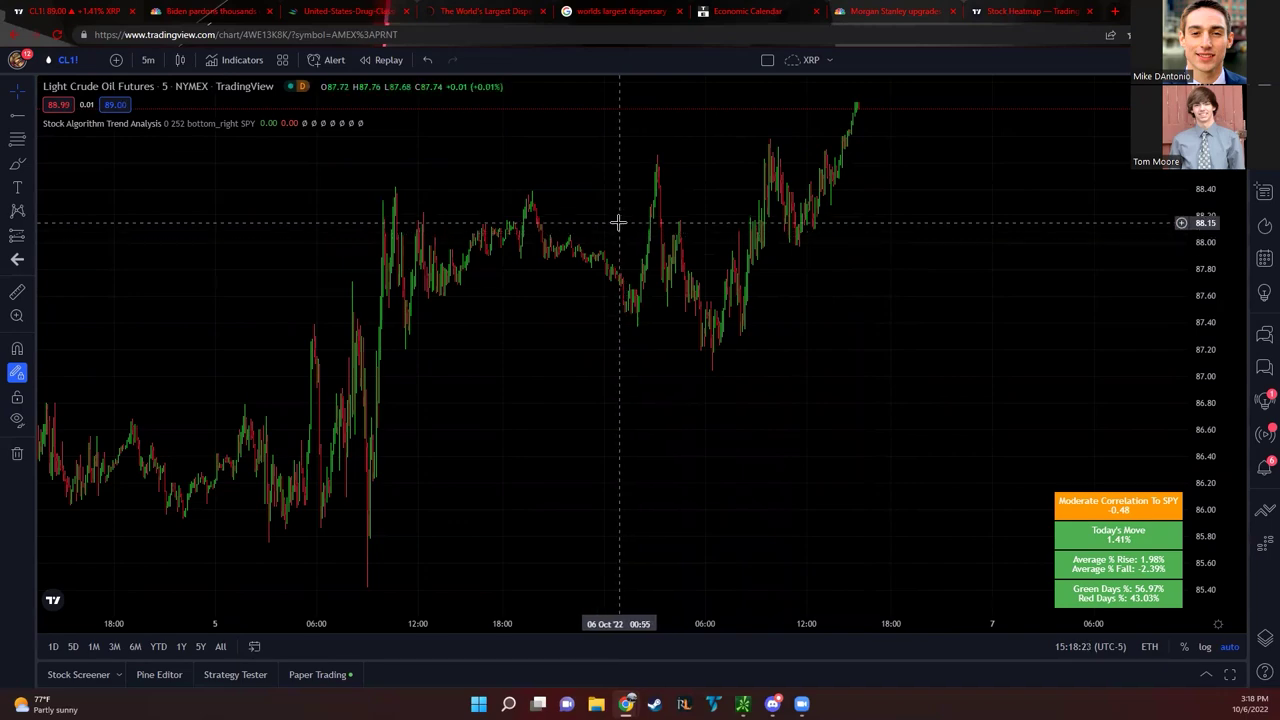
Load SPY on 5-minute candles and frame September 30 through October 6
type("SPY")
key("Return")
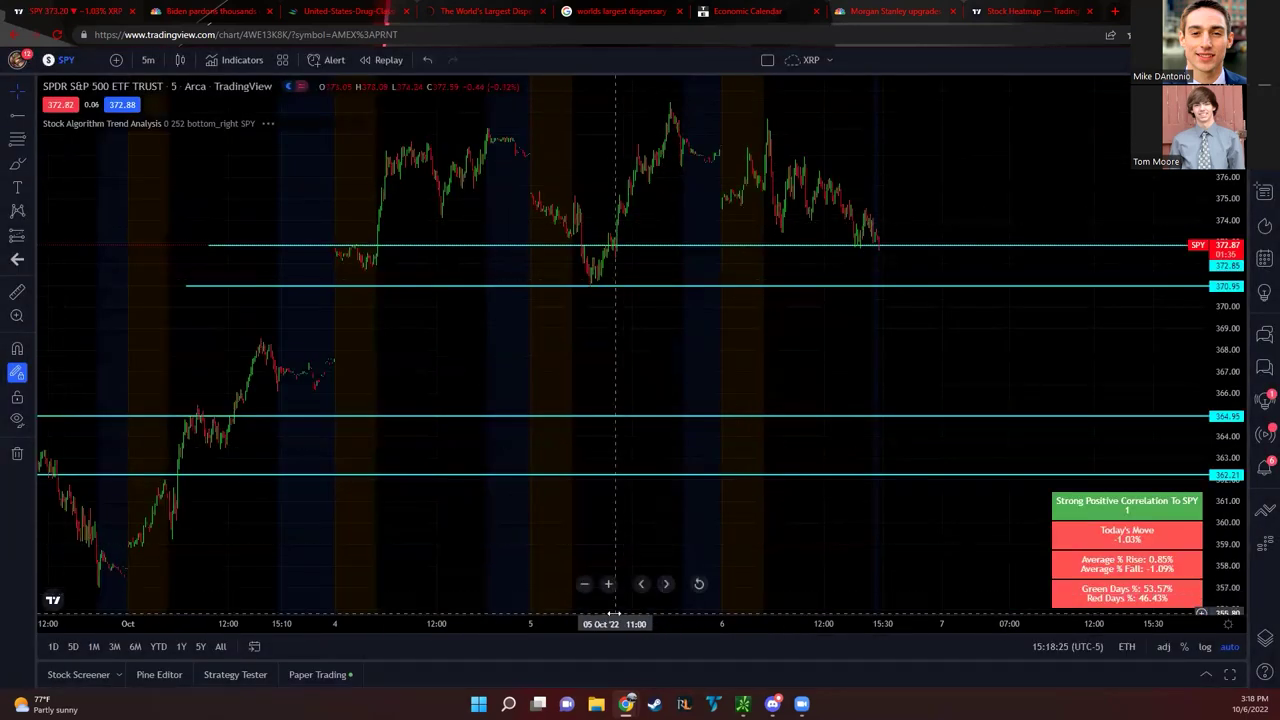
left_click_drag(597, 629, 868, 627)
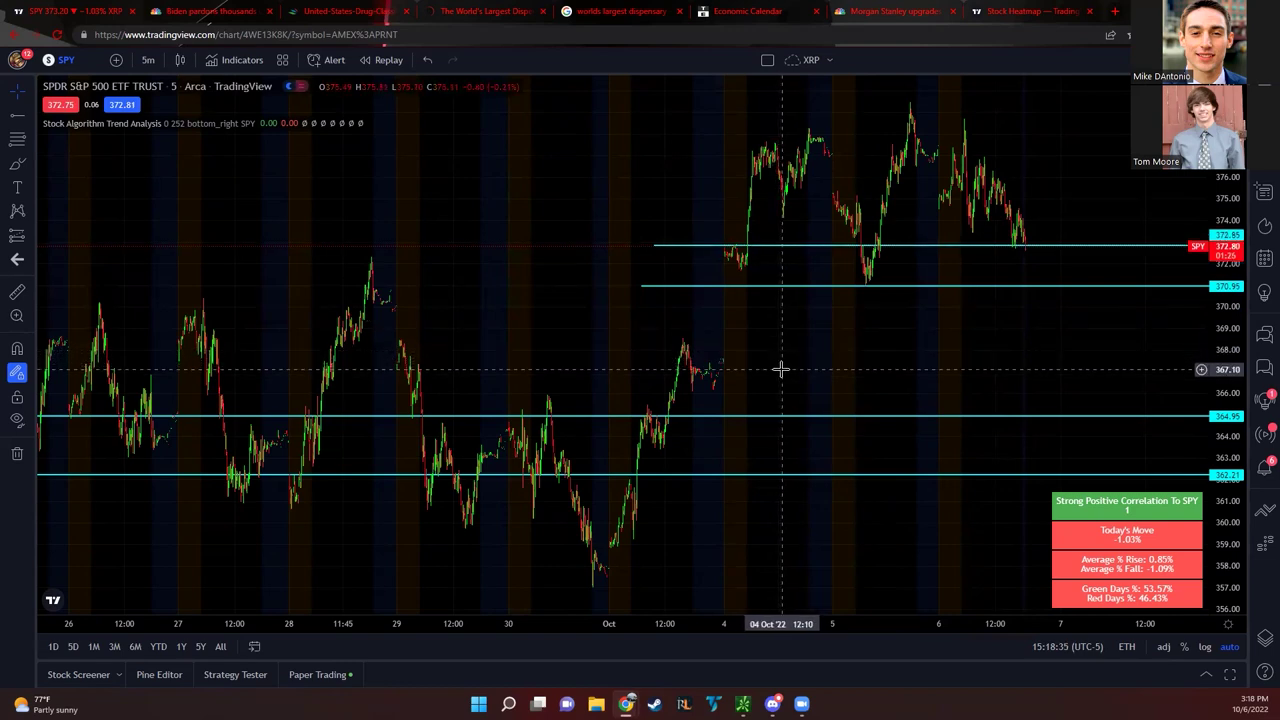
scroll(693, 603, "up", 3)
scroll(693, 603, "up", 1)
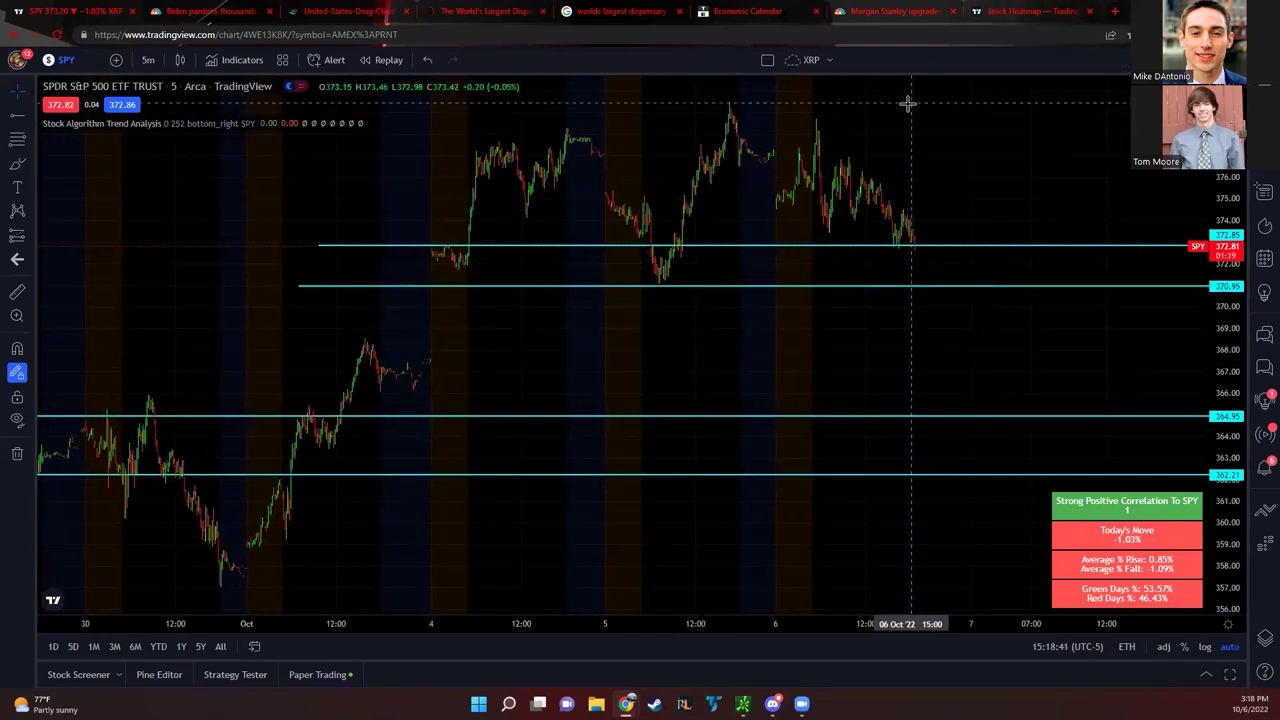
Highlight the Non Farm Payrolls SEP, Unemployment Rate SEP and 08:30 AM release entries
left_click(776, 11)
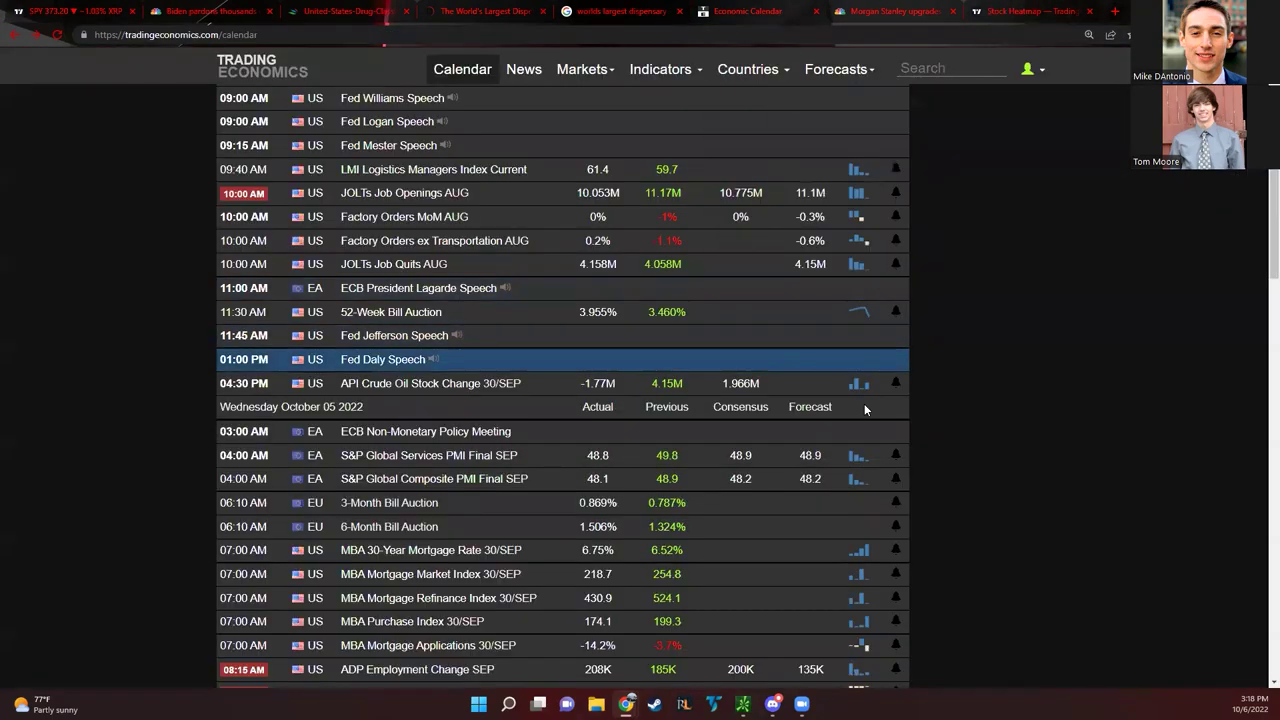
scroll(870, 400, "down", 8)
scroll(865, 397, "down", 5)
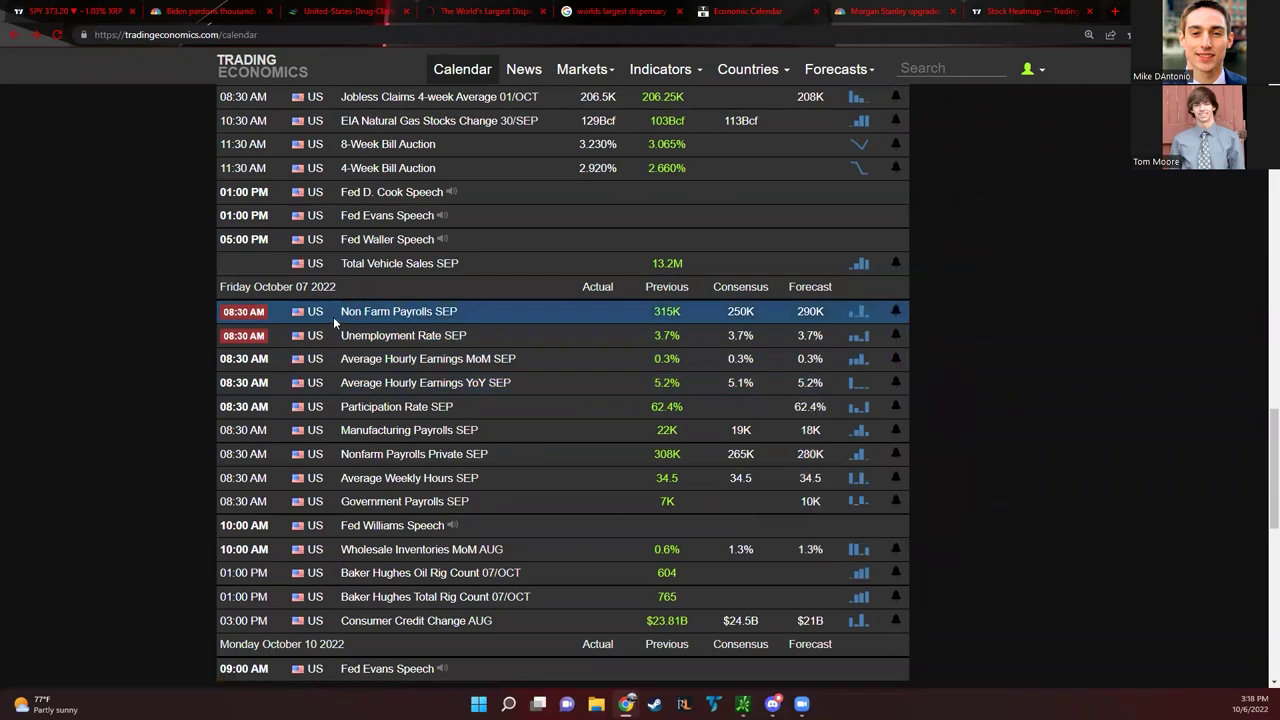
left_click_drag(333, 316, 466, 316)
left_click(504, 319)
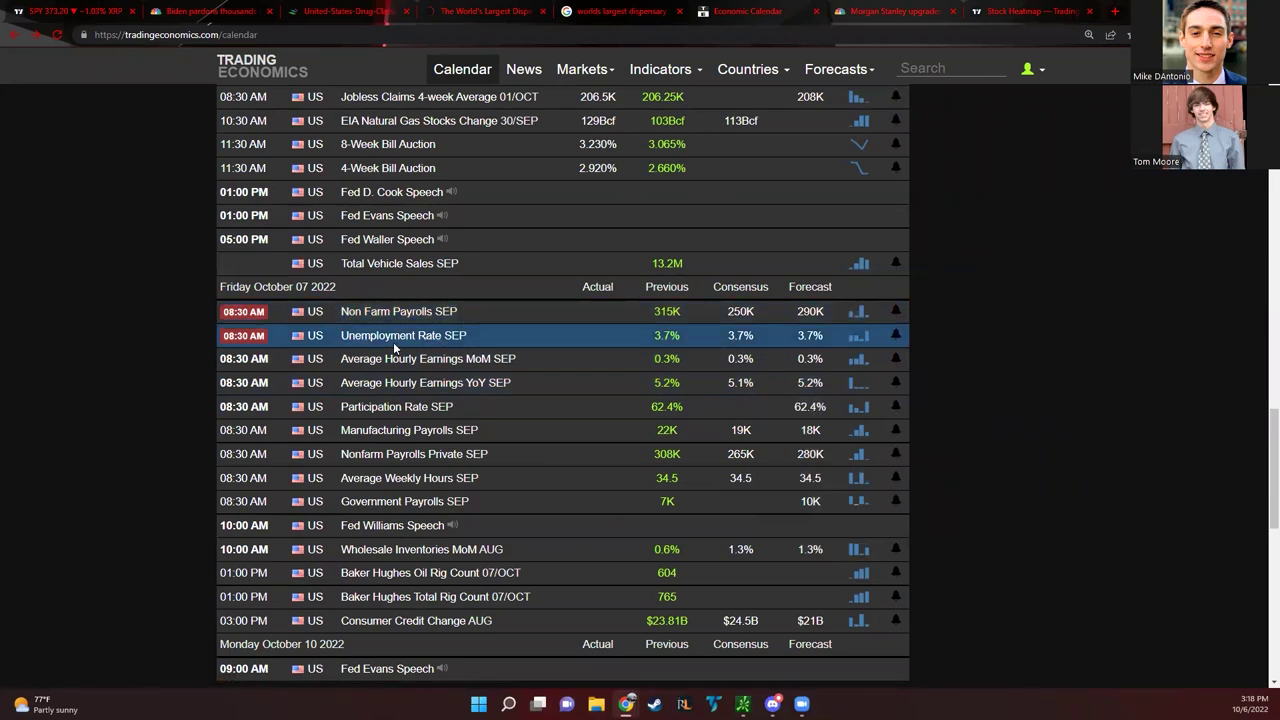
left_click_drag(338, 340, 482, 335)
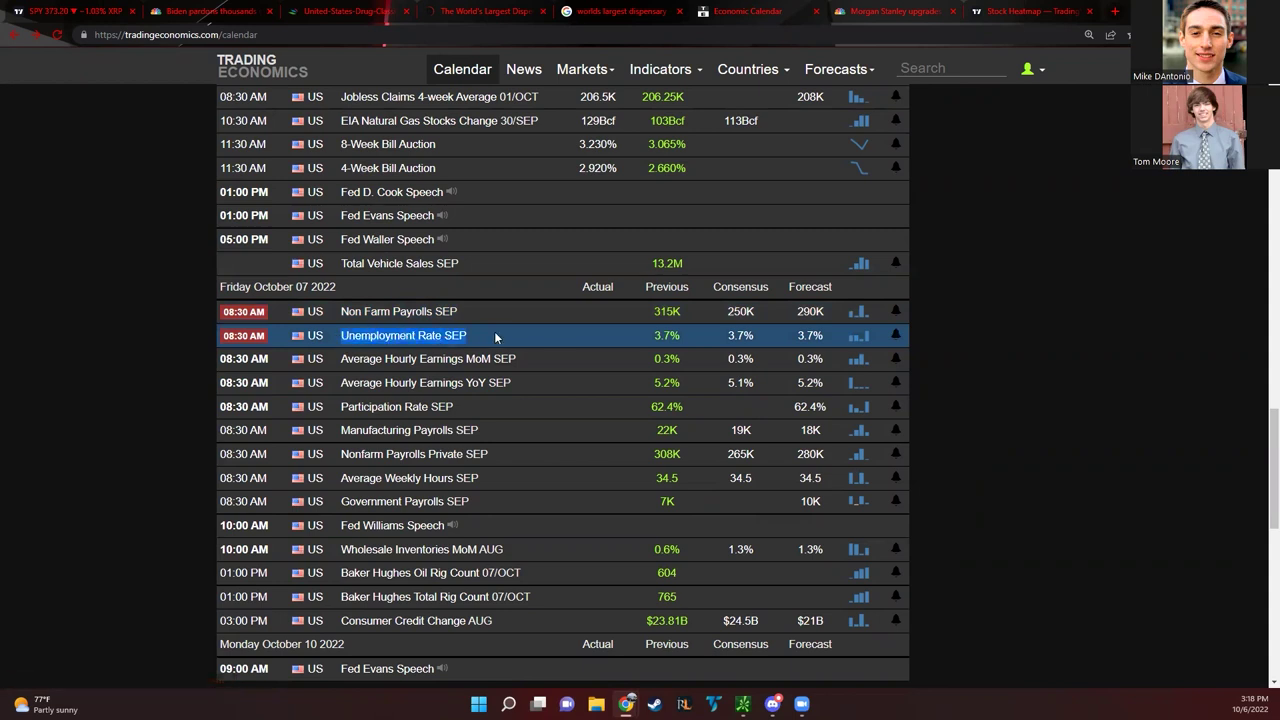
left_click(526, 336)
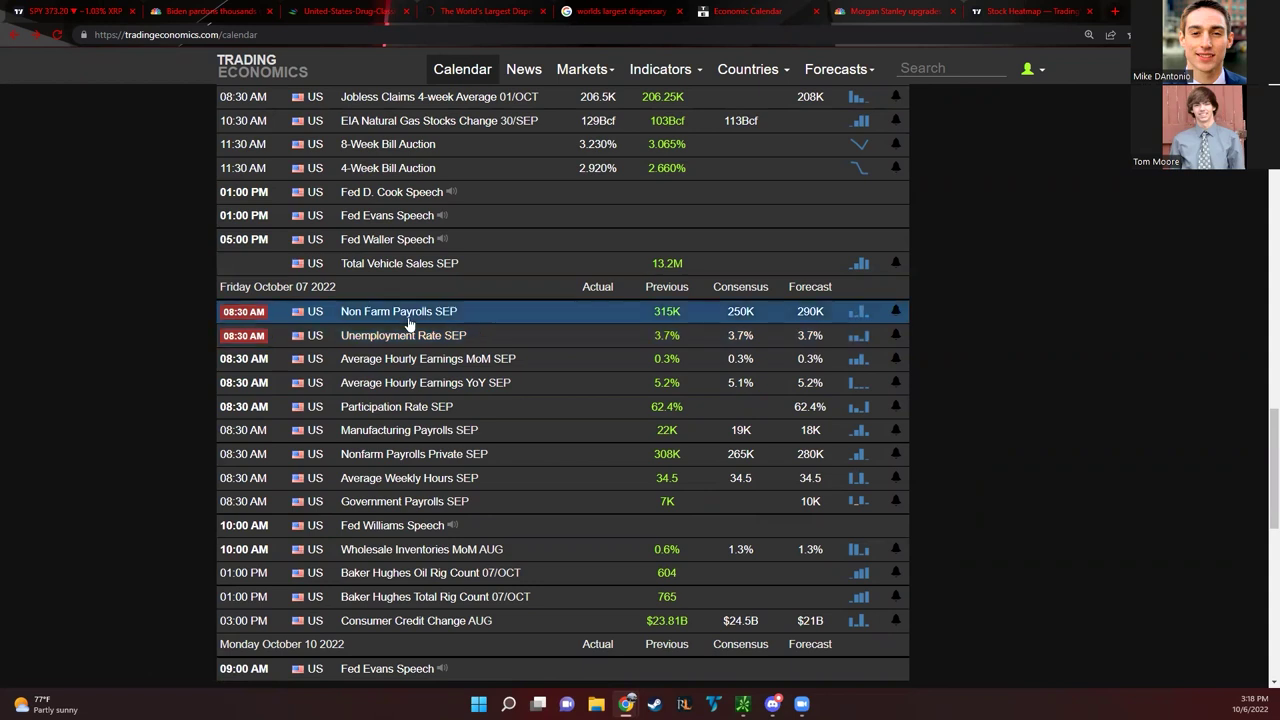
left_click_drag(220, 312, 267, 314)
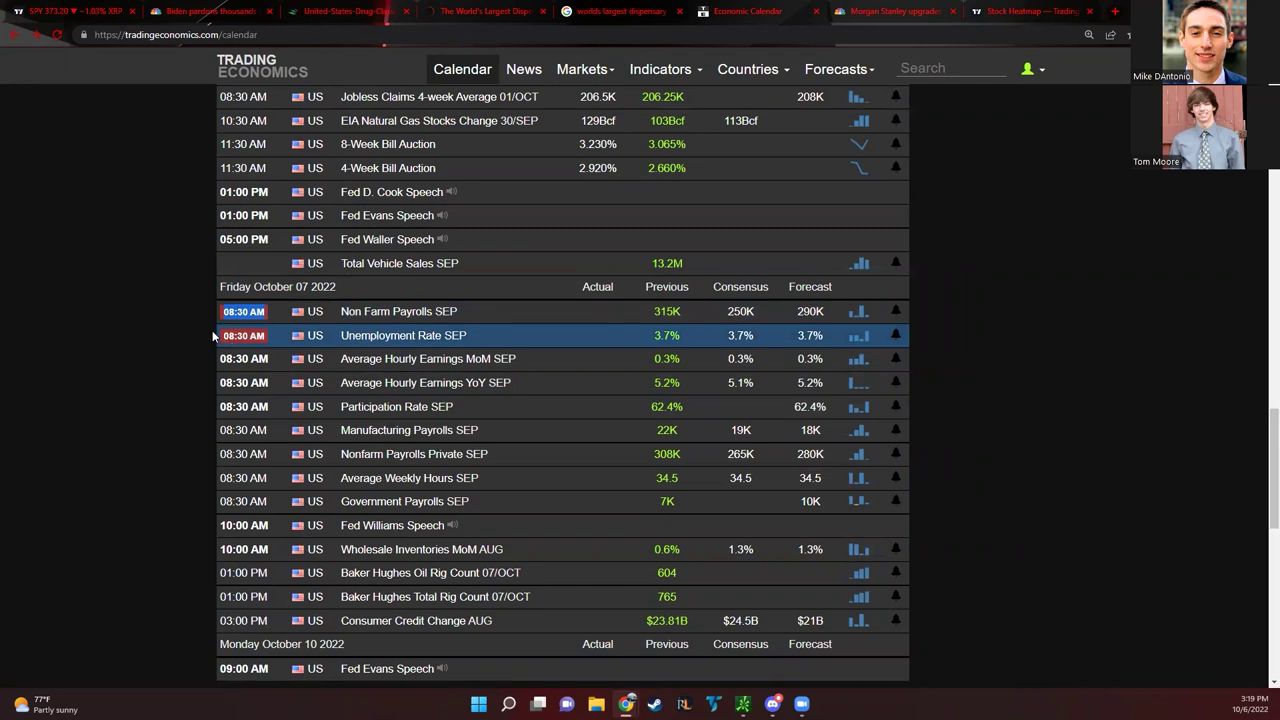
Recheck the SPY chart's zoom, close the Morgan Stanley article, and return to the calendar
left_click(55, 10)
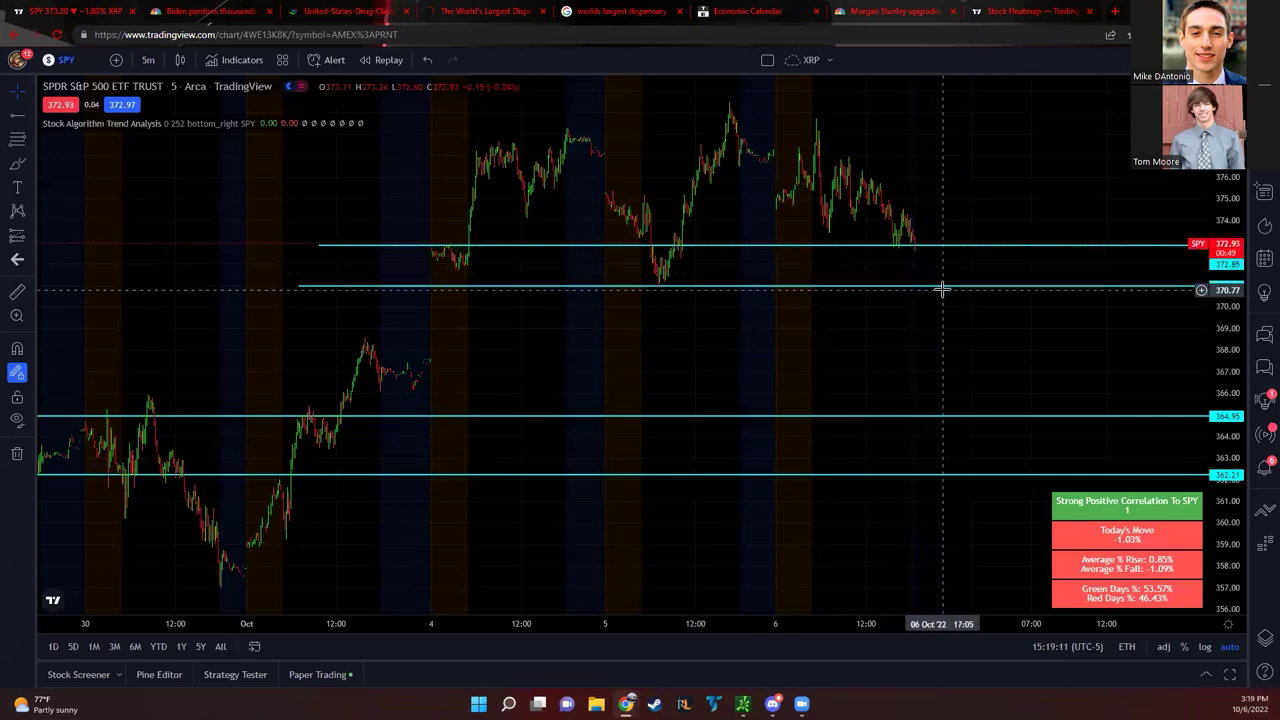
left_click(748, 11)
left_click(493, 321)
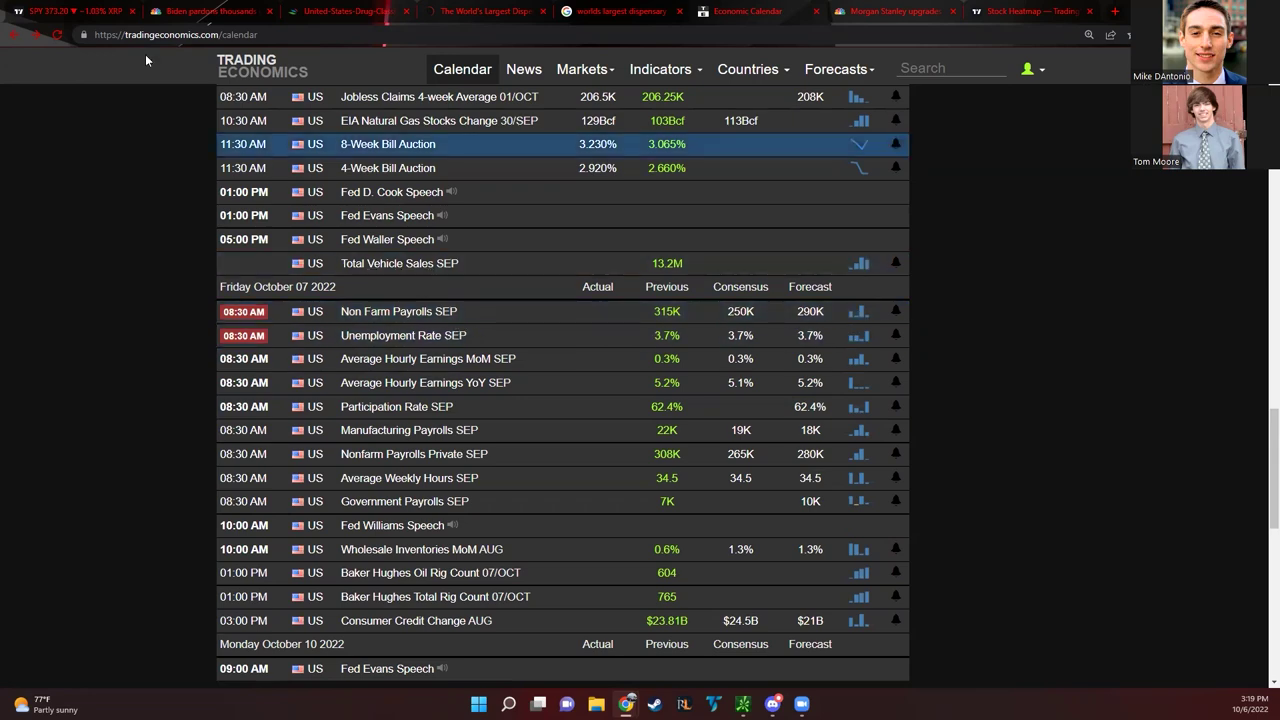
key("ctrl+1")
left_click_drag(680, 623, 617, 229)
left_click_drag(802, 231, 949, 277)
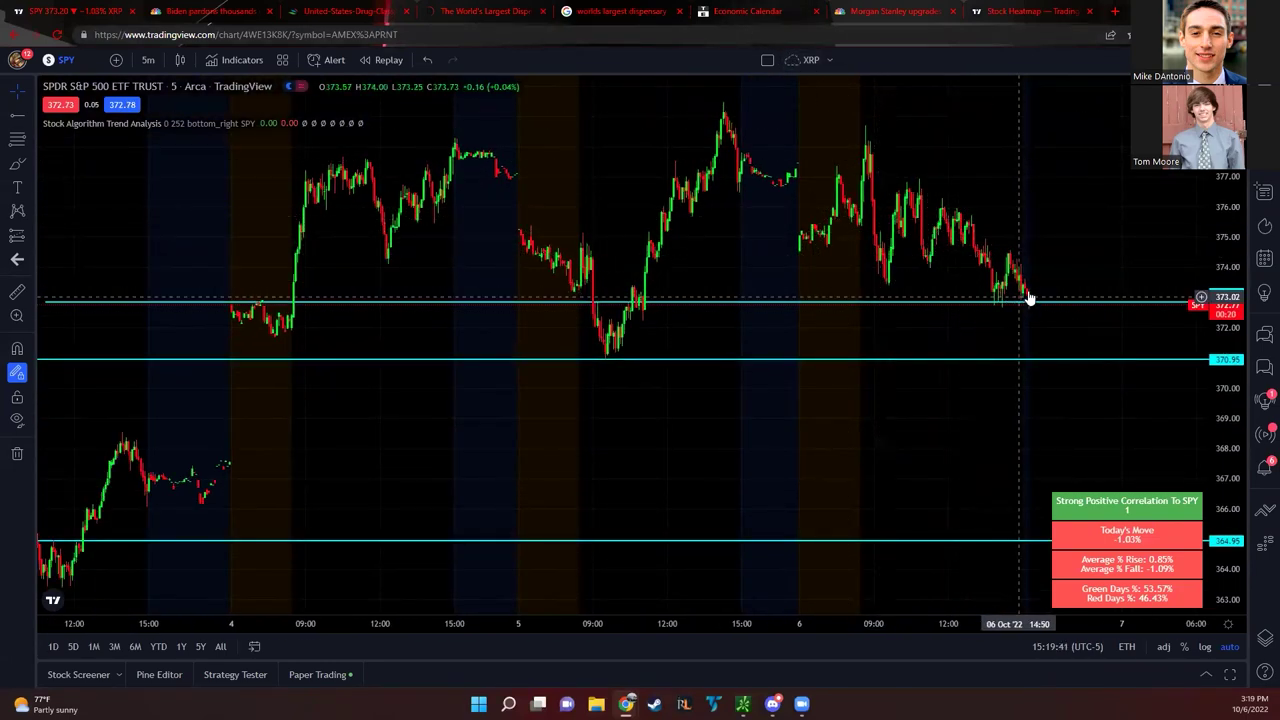
left_click(953, 11)
left_click(770, 11)
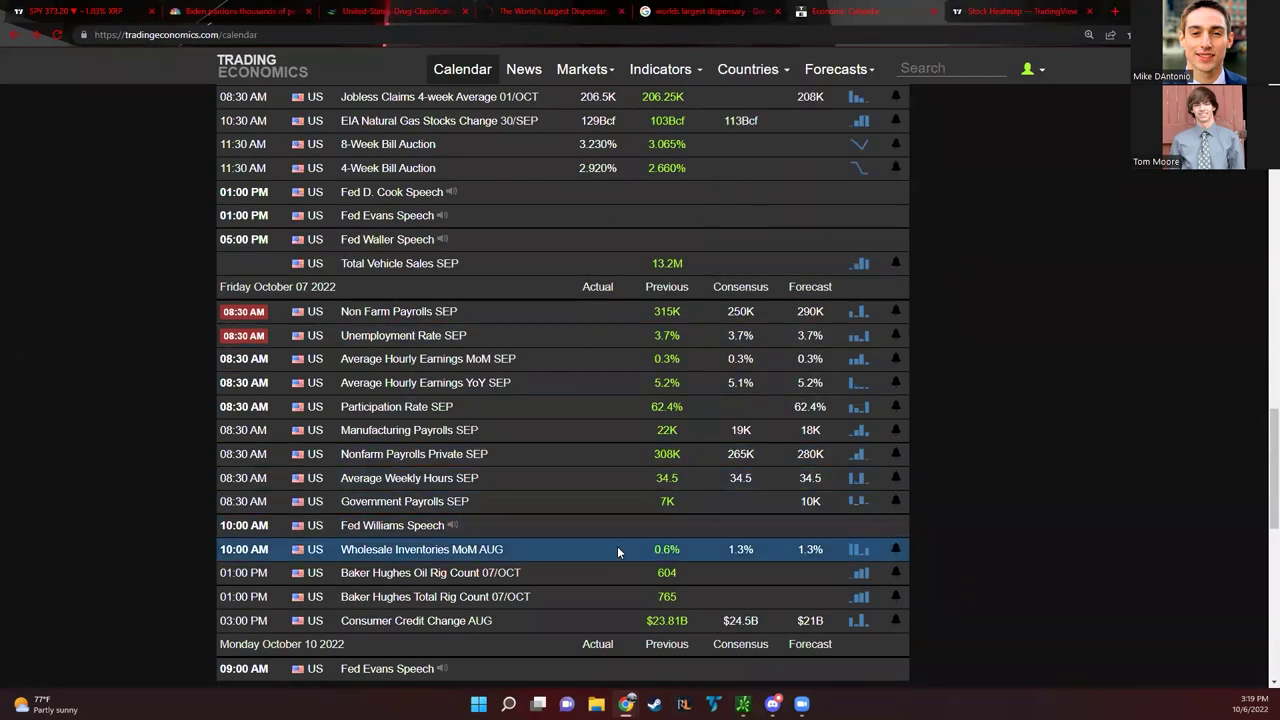
Open the US Unemployment Rate and Non Farm Payrolls history pages, then go back to SPY
left_click(390, 336)
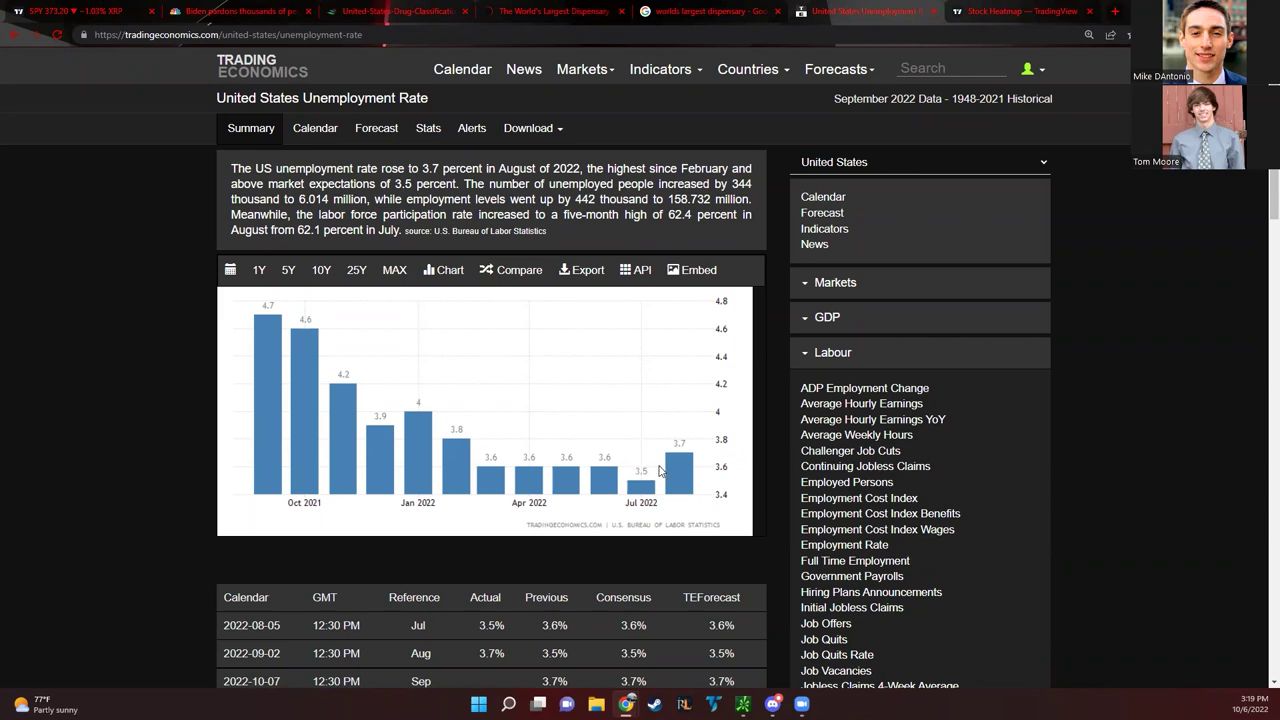
left_click(14, 34)
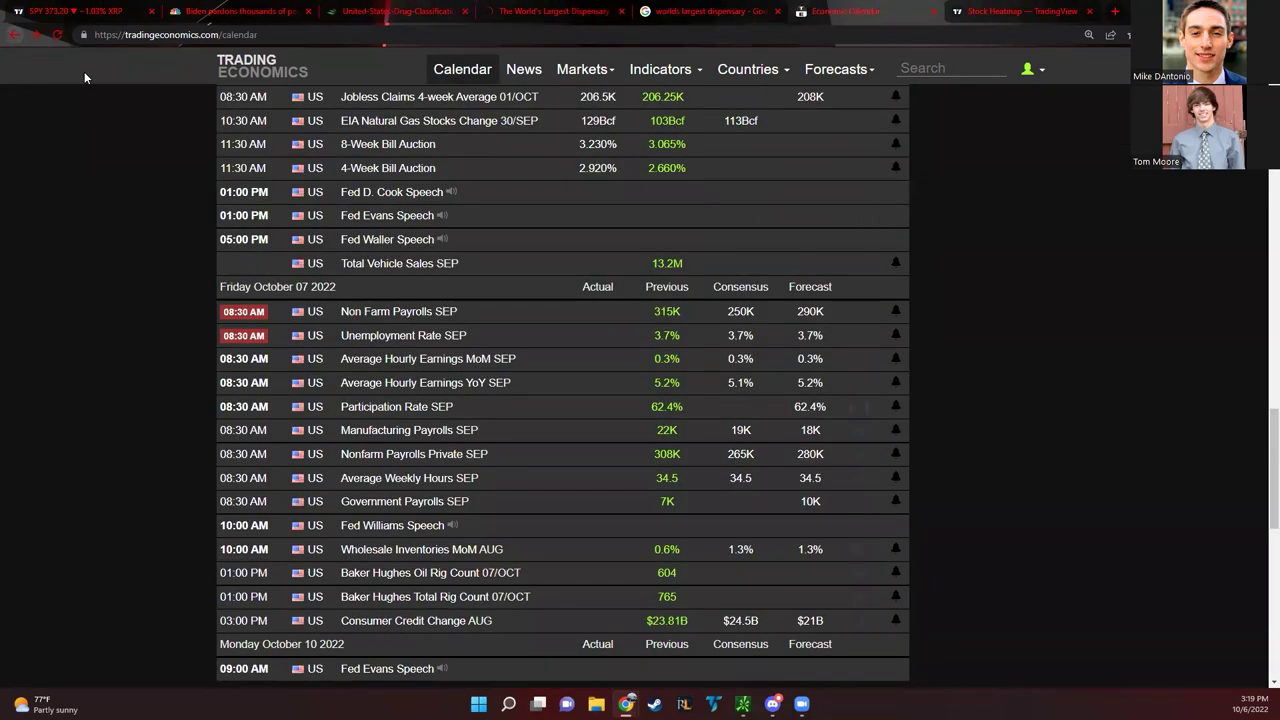
left_click(395, 311)
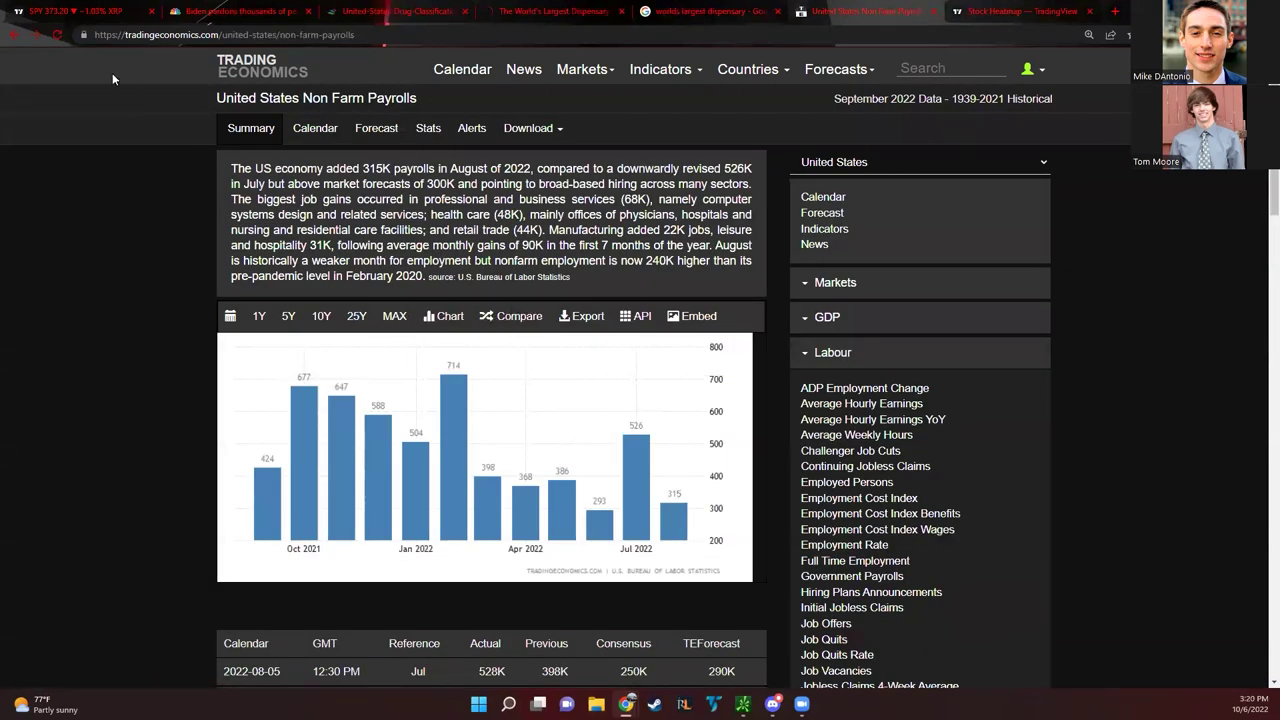
left_click(14, 34)
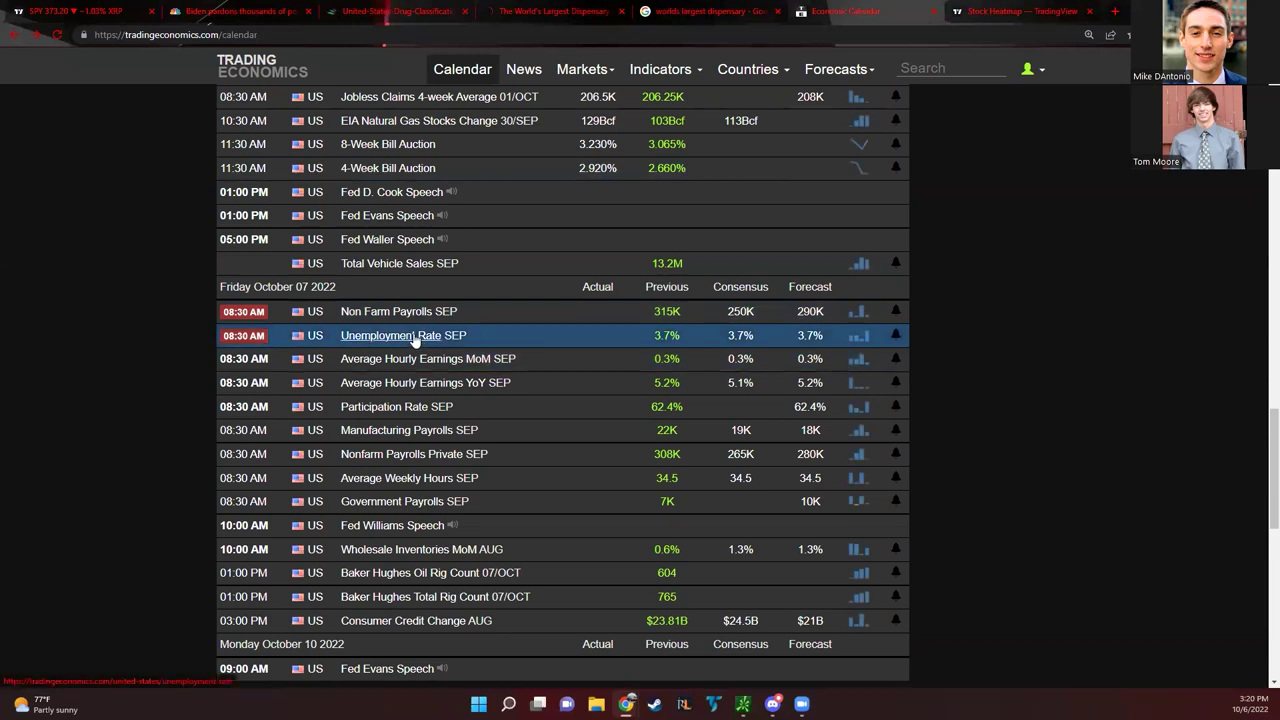
left_click(414, 336)
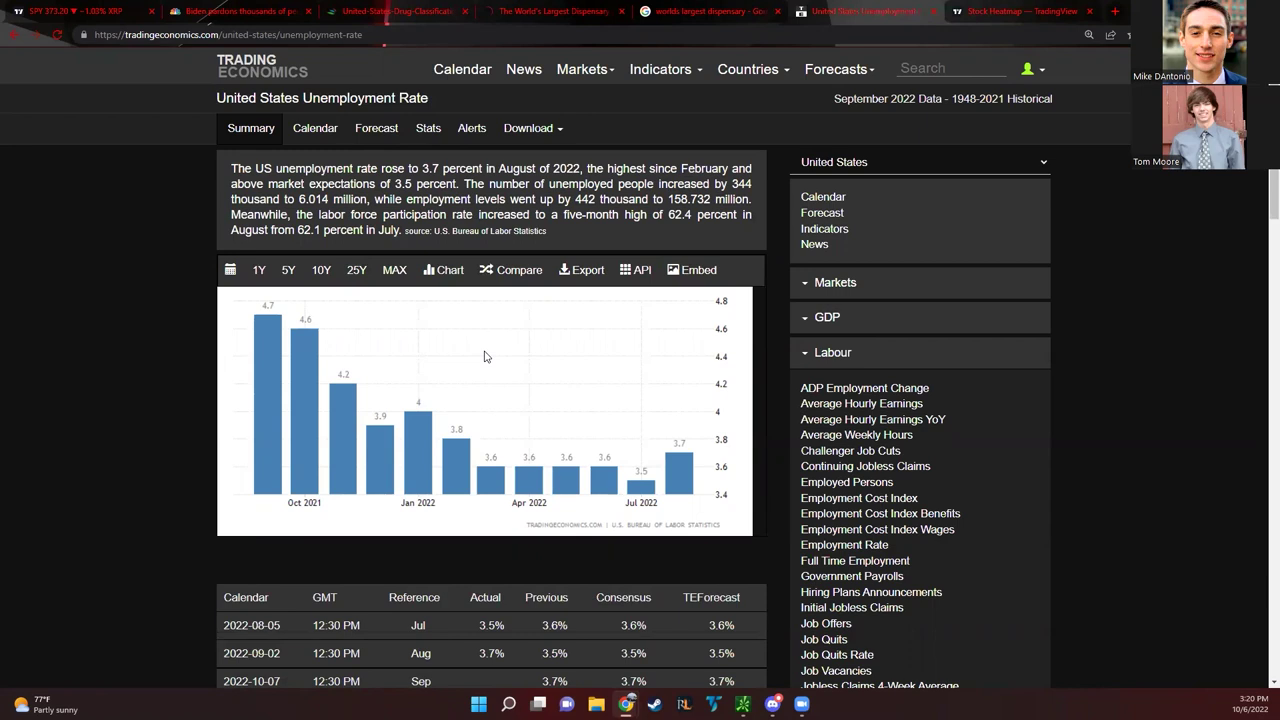
left_click(62, 14)
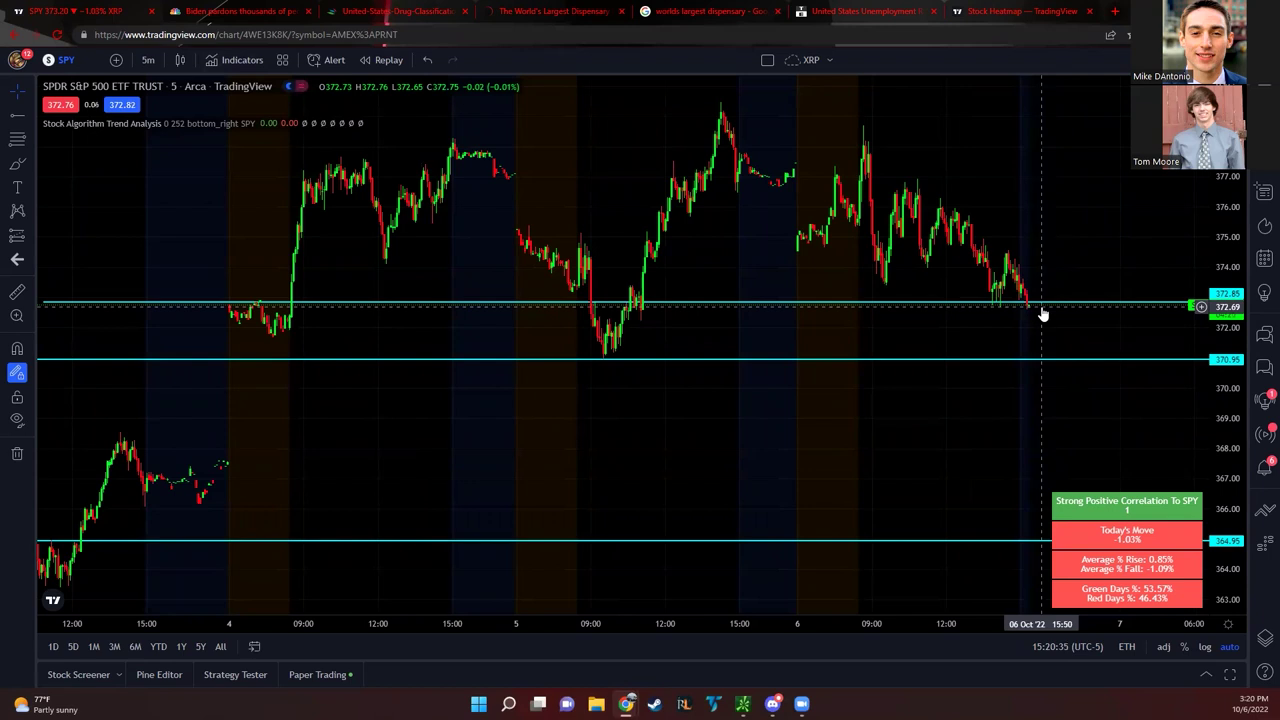
Zoom the SPY 5-minute chart to the last three sessions around 372.85
scroll(945, 608, "up", 3)
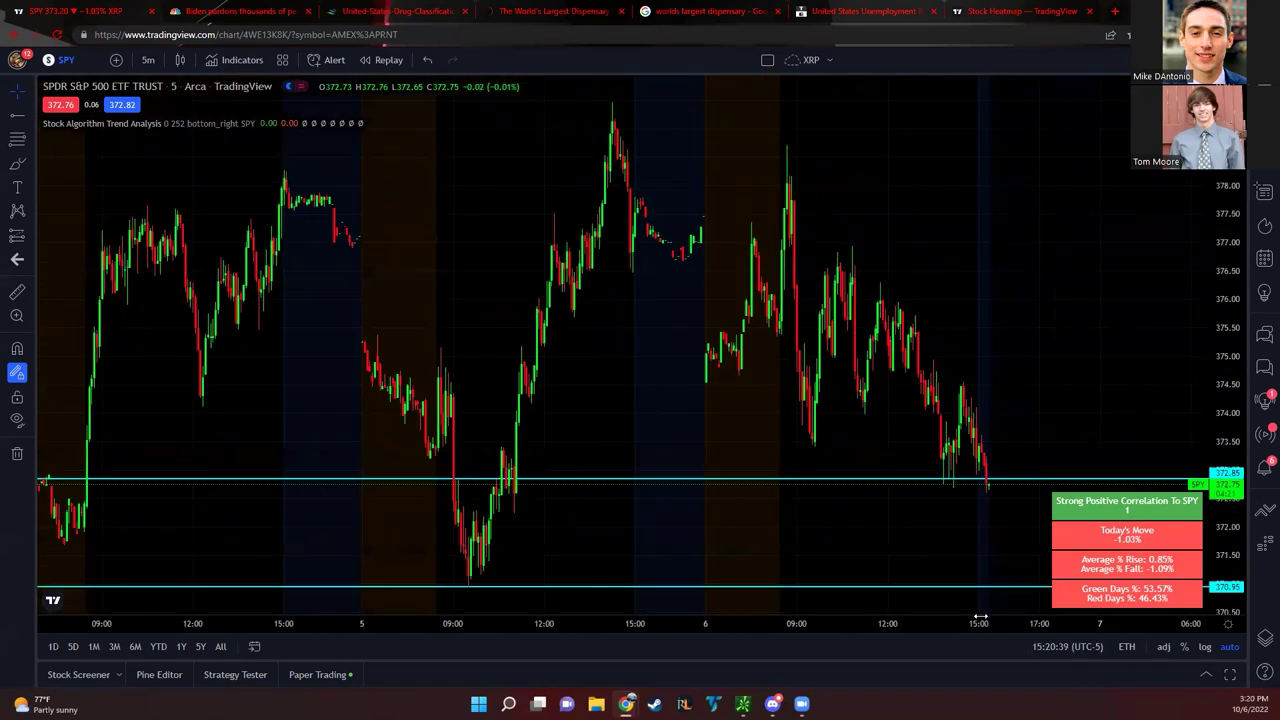
scroll(945, 608, "up", 2)
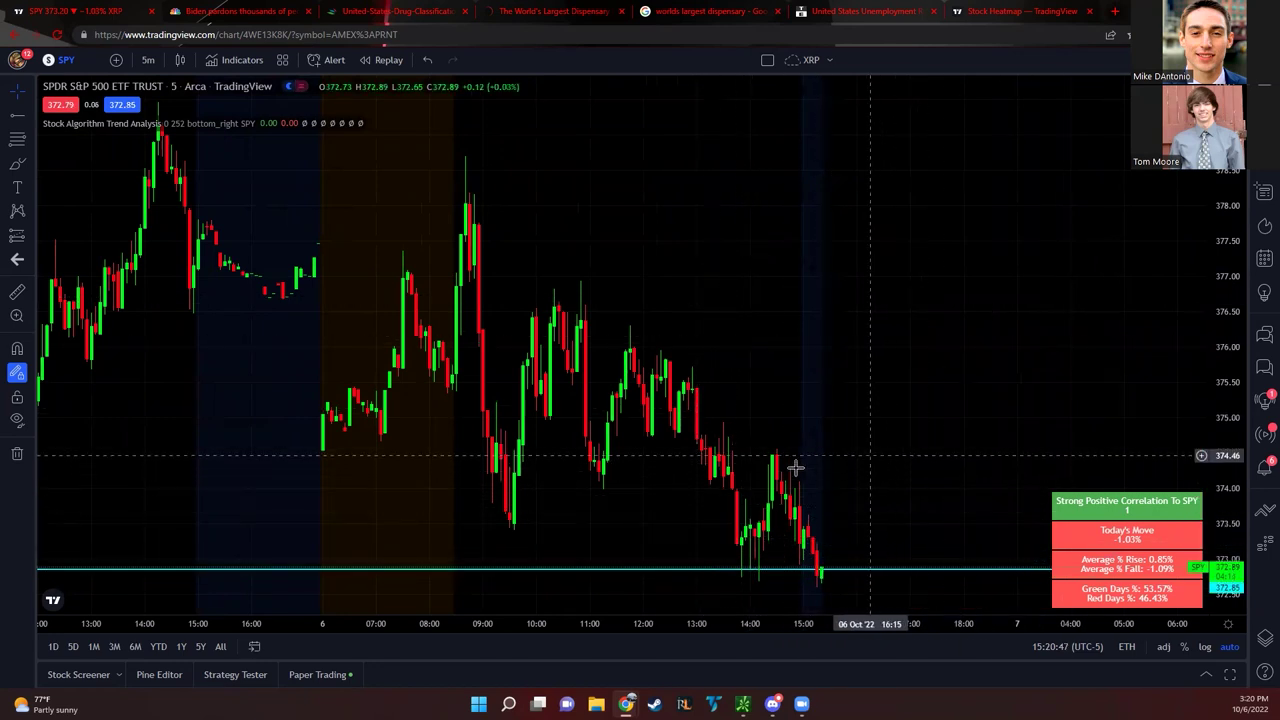
scroll(783, 615, "down", 3)
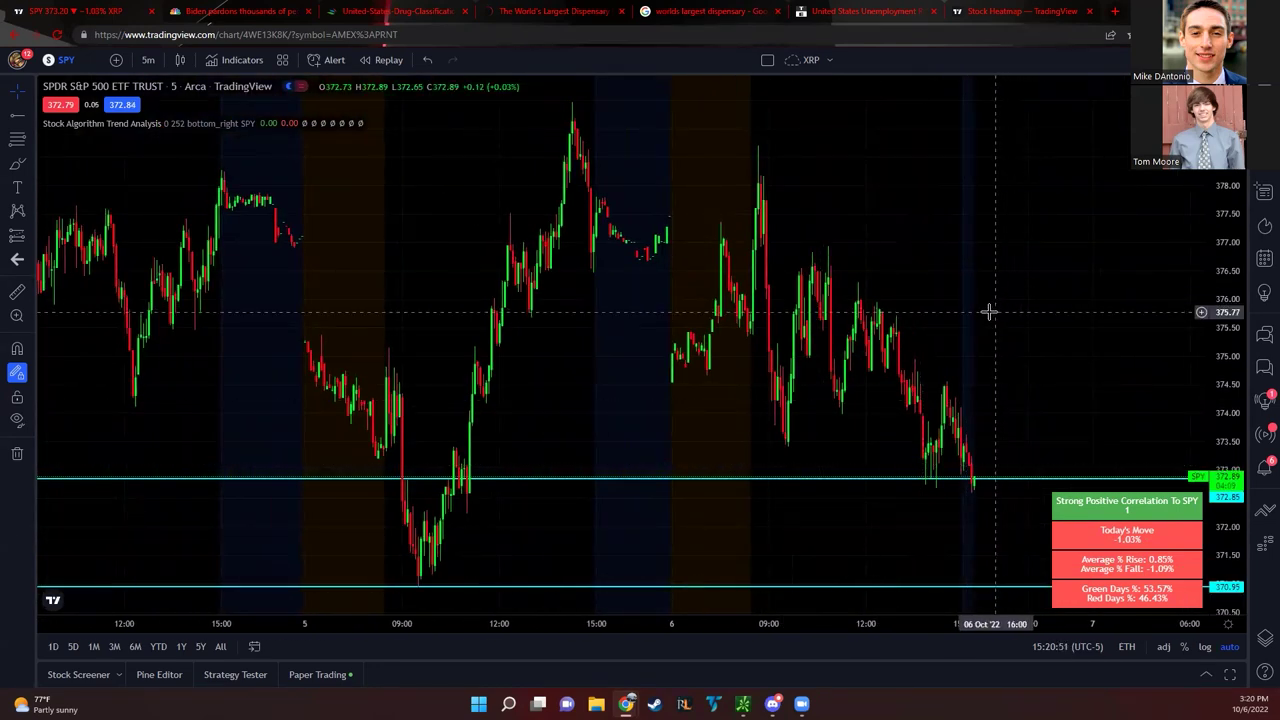
Chart PINS zoomed out to several weeks of history, then load Zoom Video (ZM)
type("PINS")
key("Return")
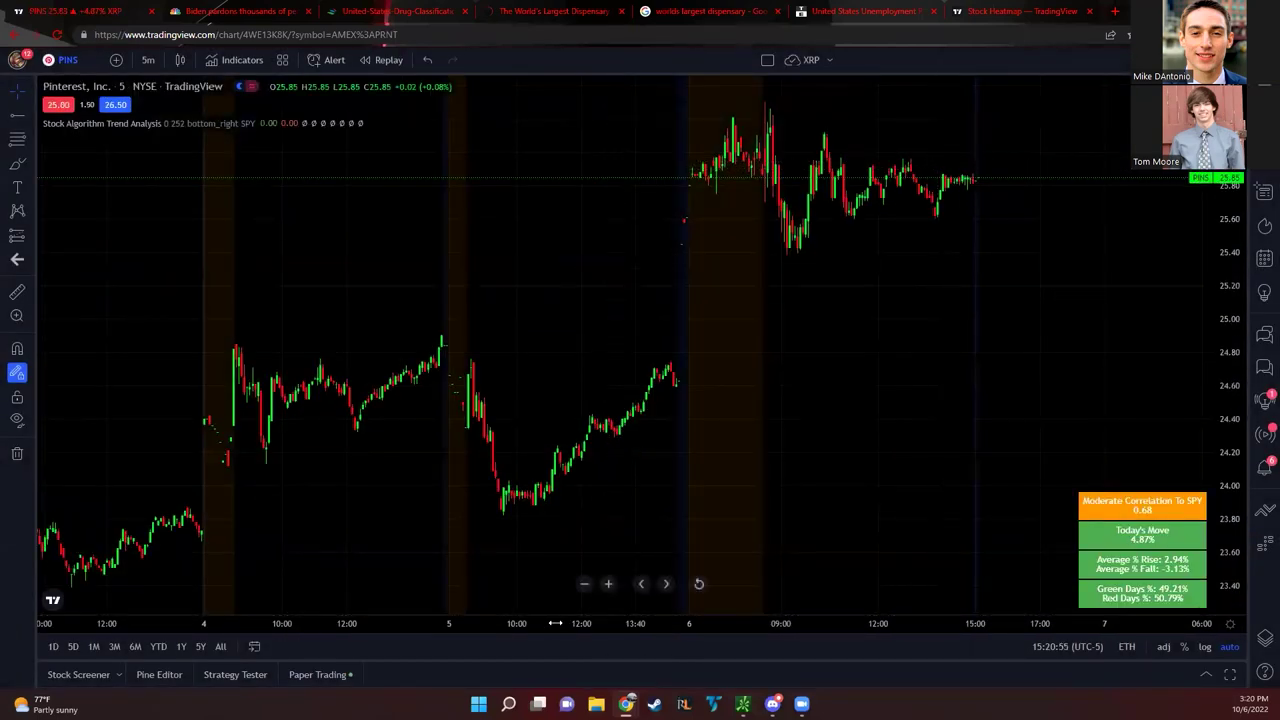
scroll(783, 594, "down", 5)
left_click_drag(451, 624, 857, 624)
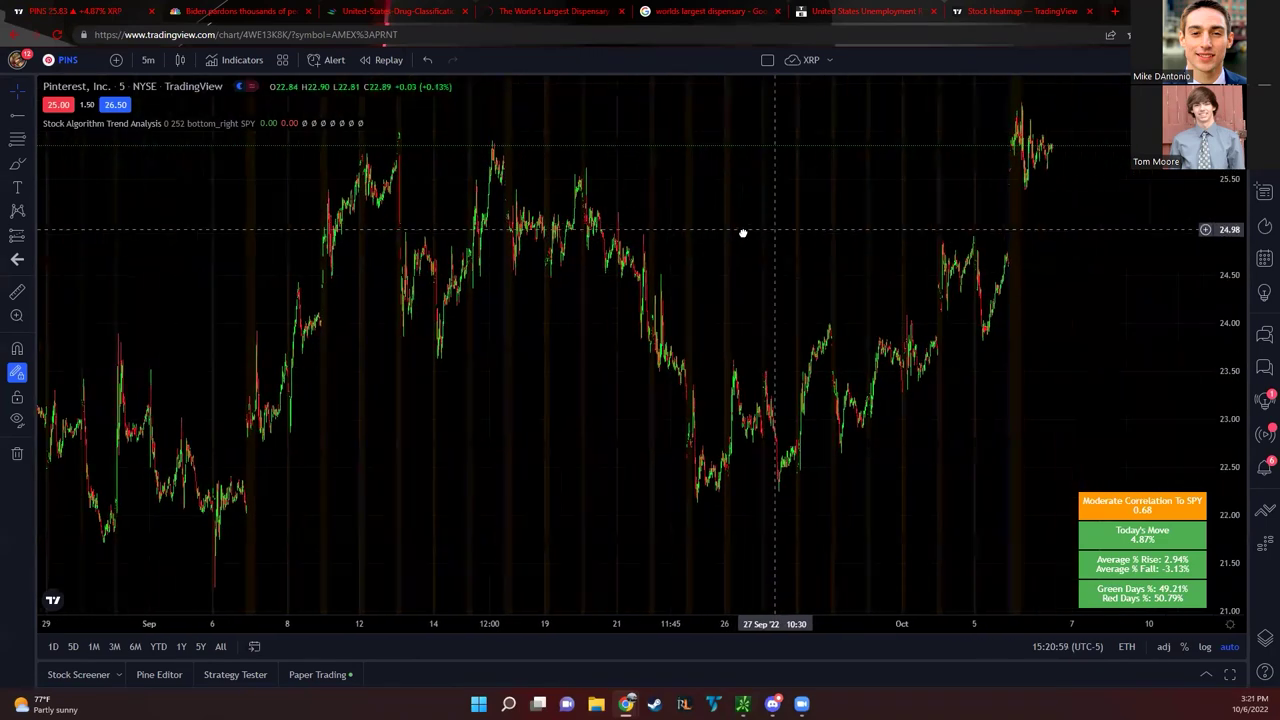
scroll(711, 240, "up", 2)
scroll(781, 104, "up", 2)
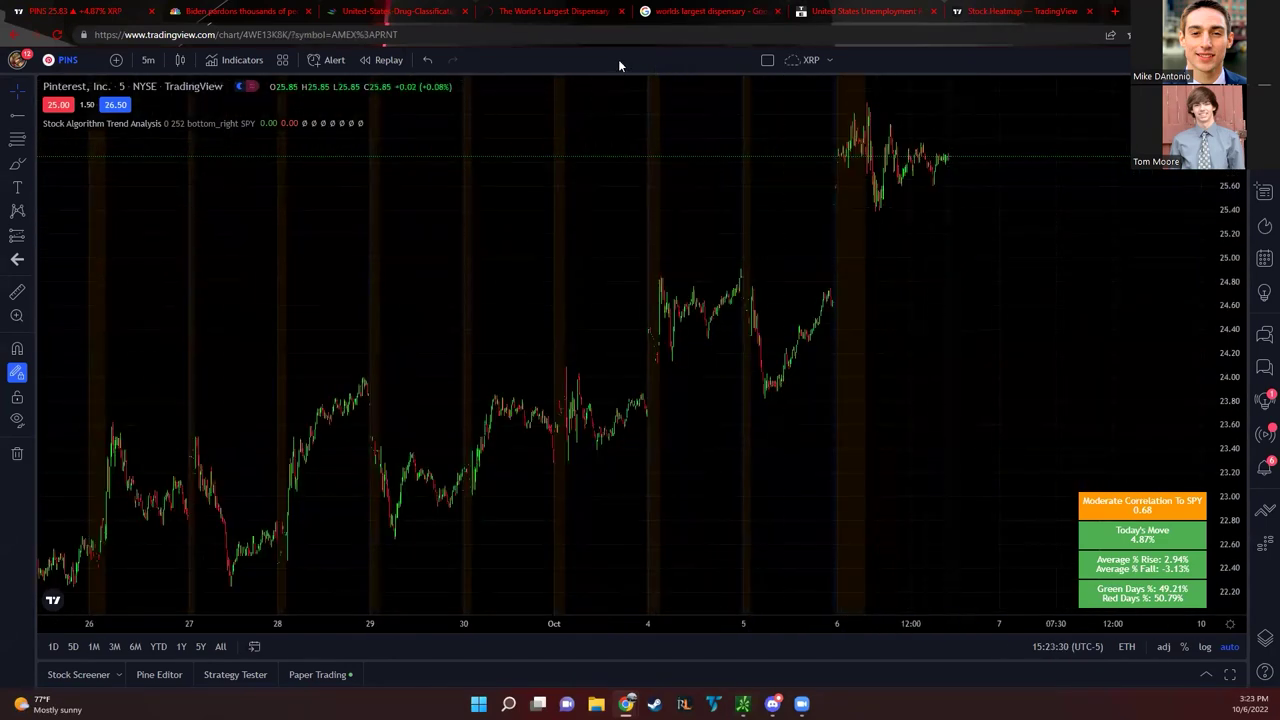
type("ZM")
key("Return")
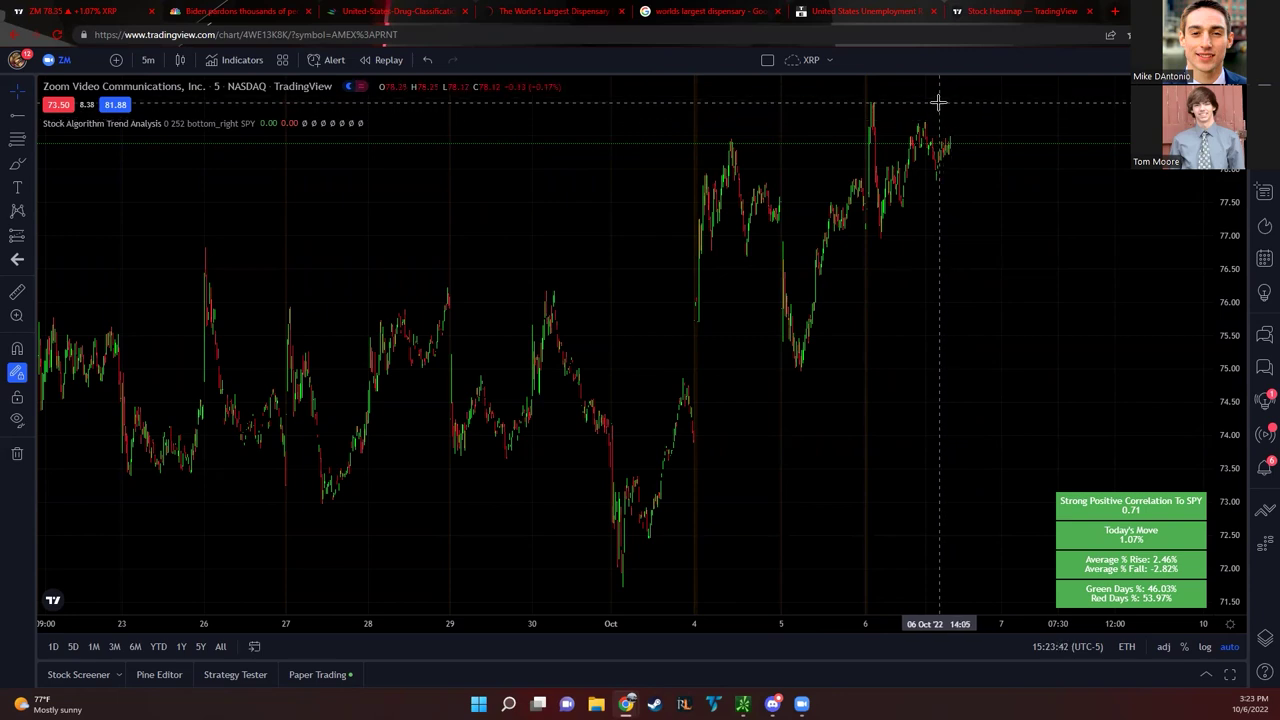
Chart SWBI, then AMD zoomed in on recent days, and bring up the AMD news feed
type("S")
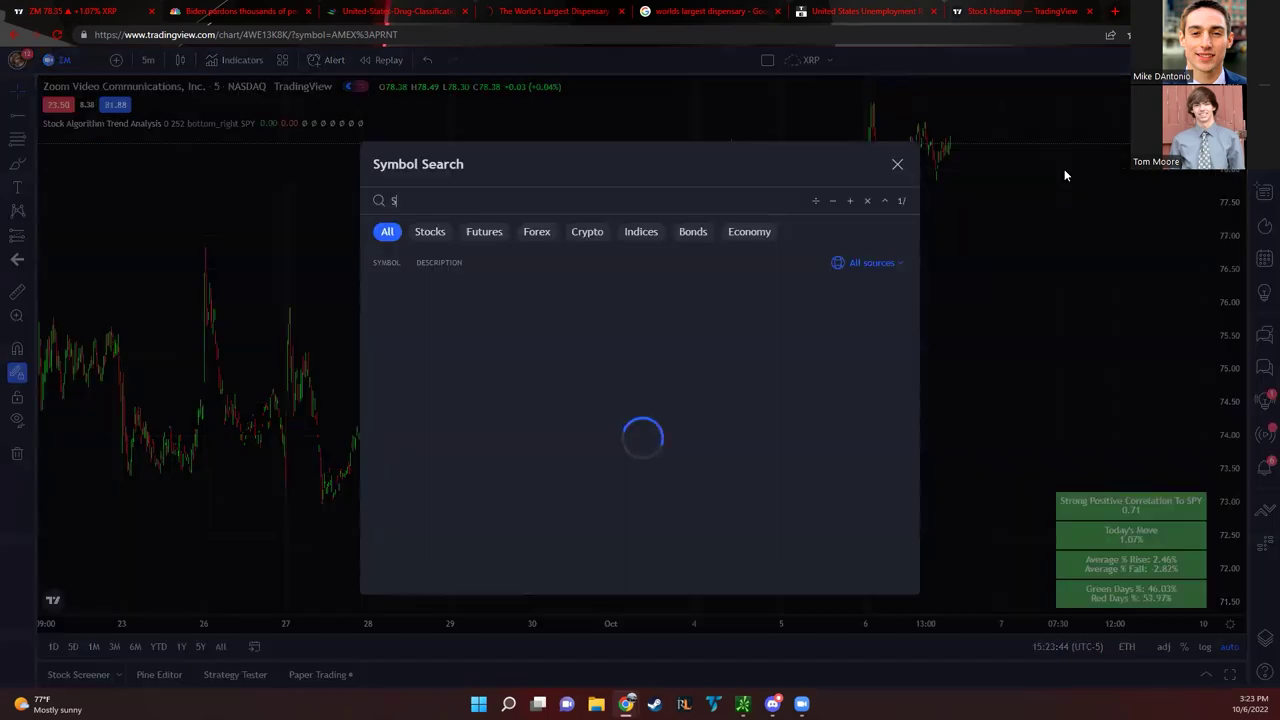
type("WBI")
key("Return")
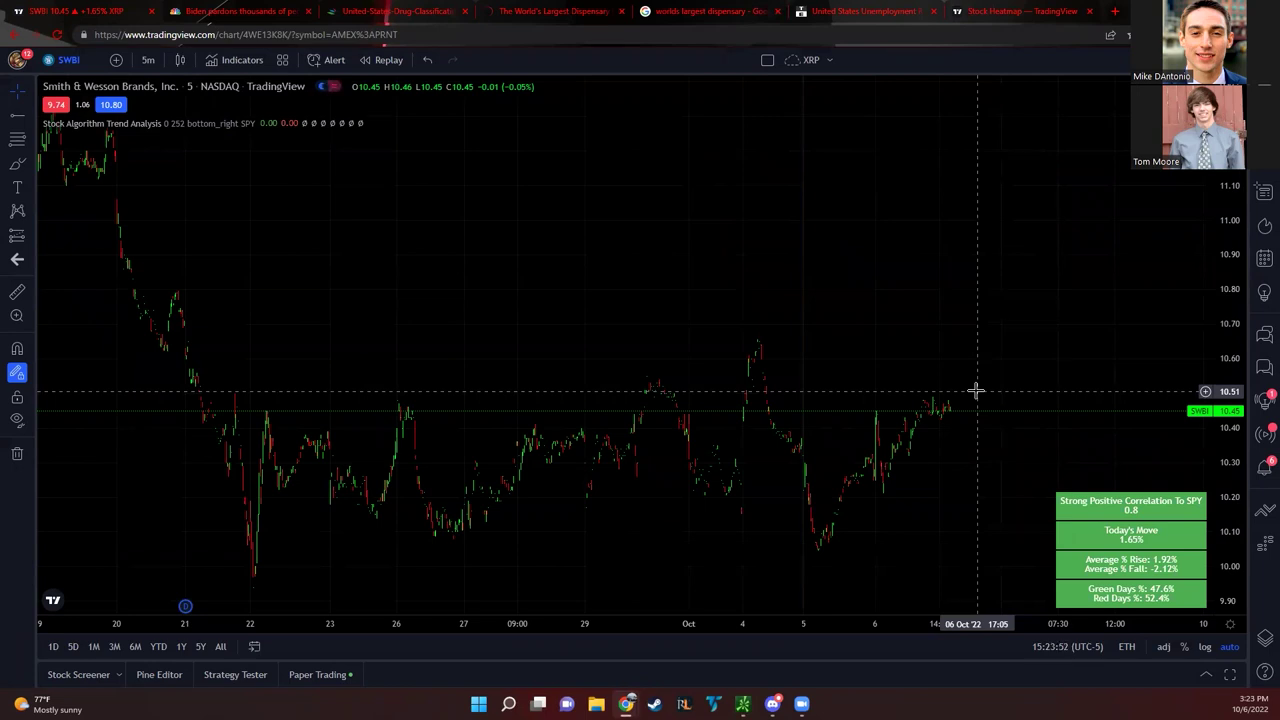
type("AMD")
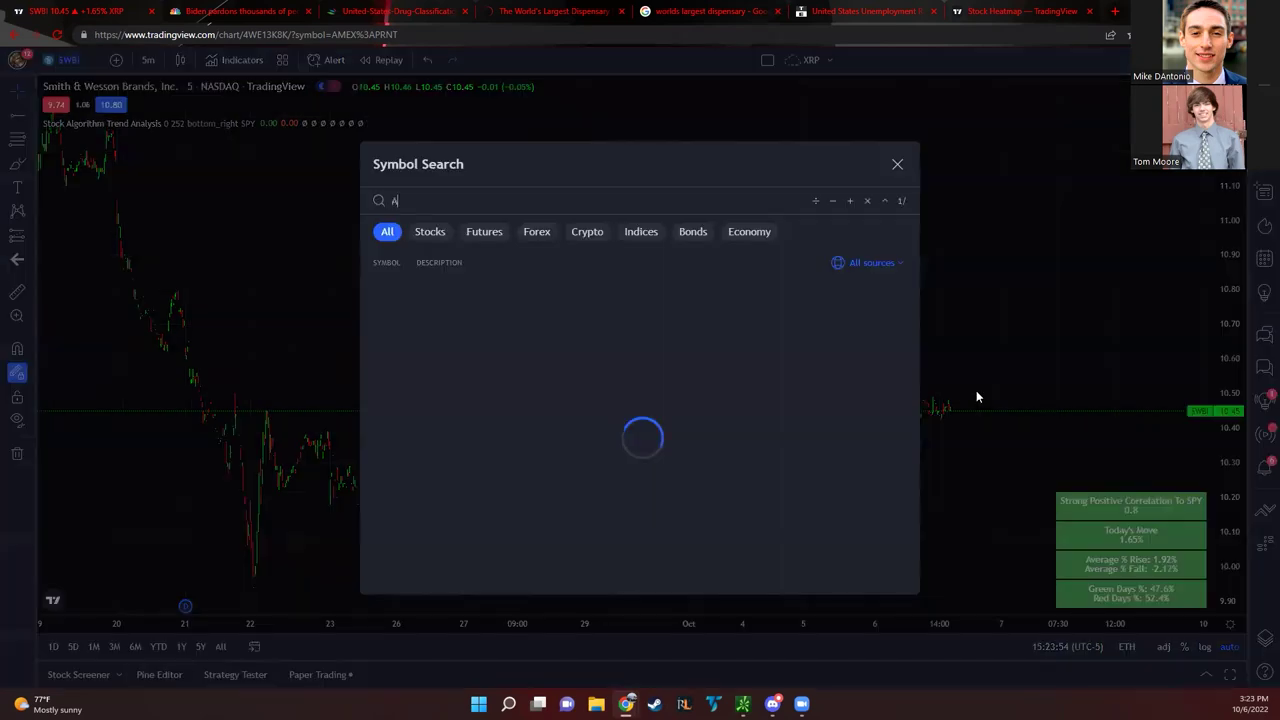
key("Return")
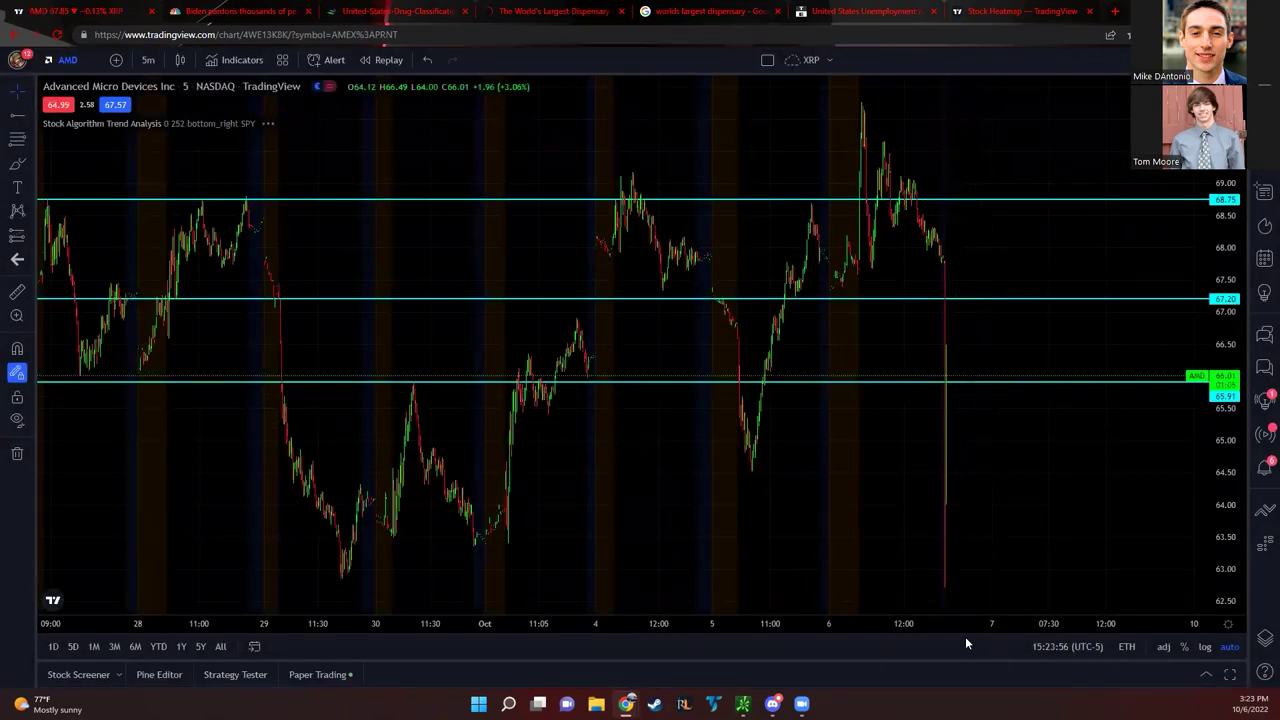
left_click_drag(894, 621, 720, 621)
scroll(797, 346, "left", 5)
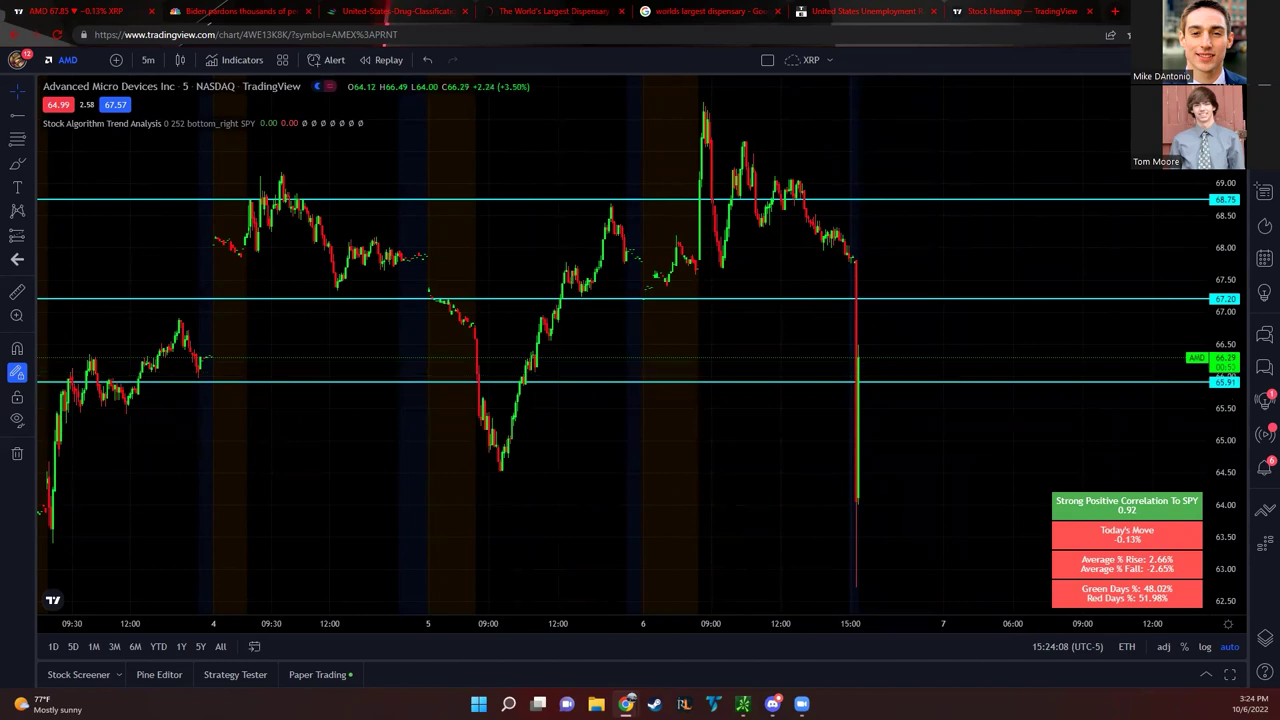
key("alt+Tab")
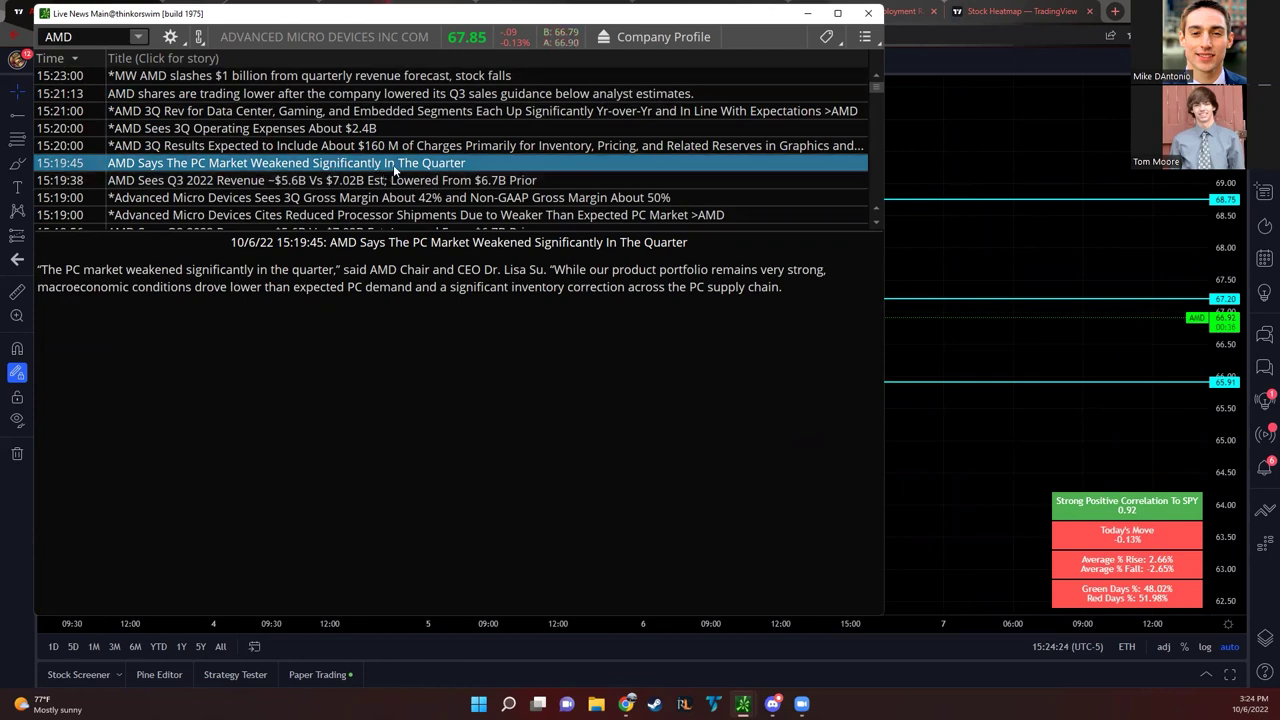
Scroll through AMD's revenue-warning headlines in Live News, then minimise the news window
scroll(430, 165, "down", 1)
scroll(465, 145, "up", 1)
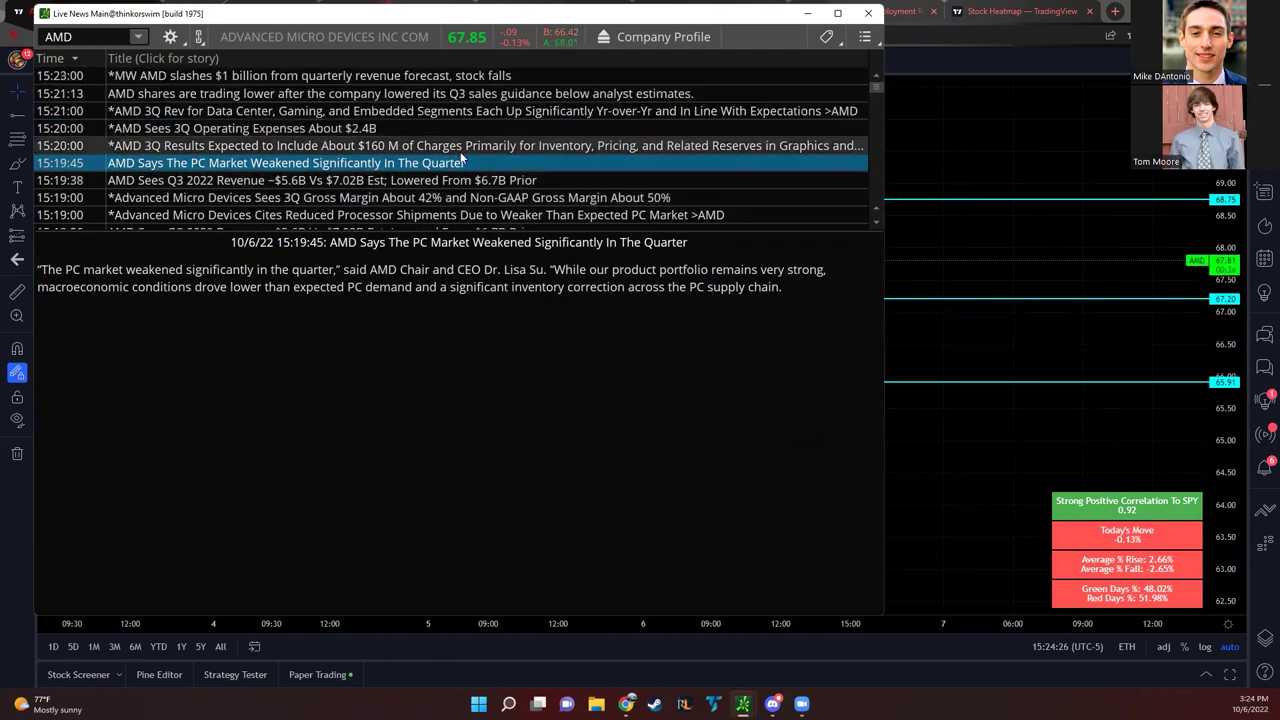
left_click(806, 16)
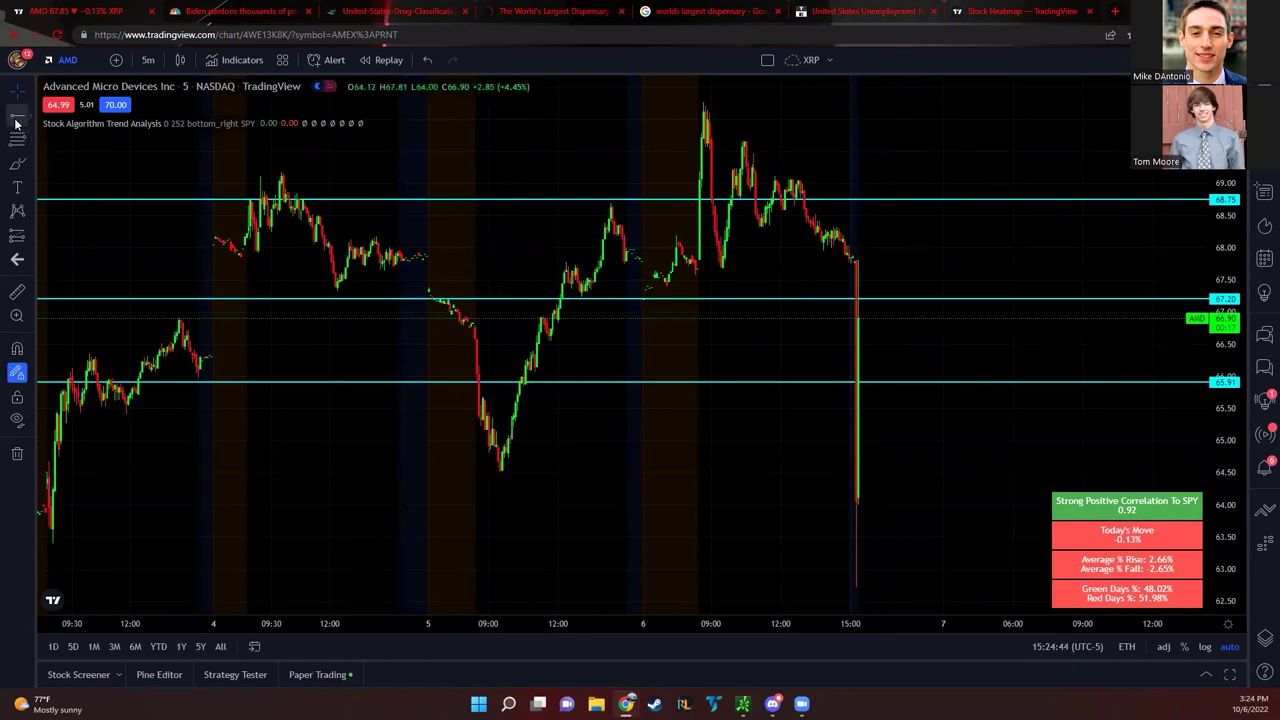
Mark a 64.51 level on AMD, flip through SWB and ZM, and return to AMD
left_click(468, 472)
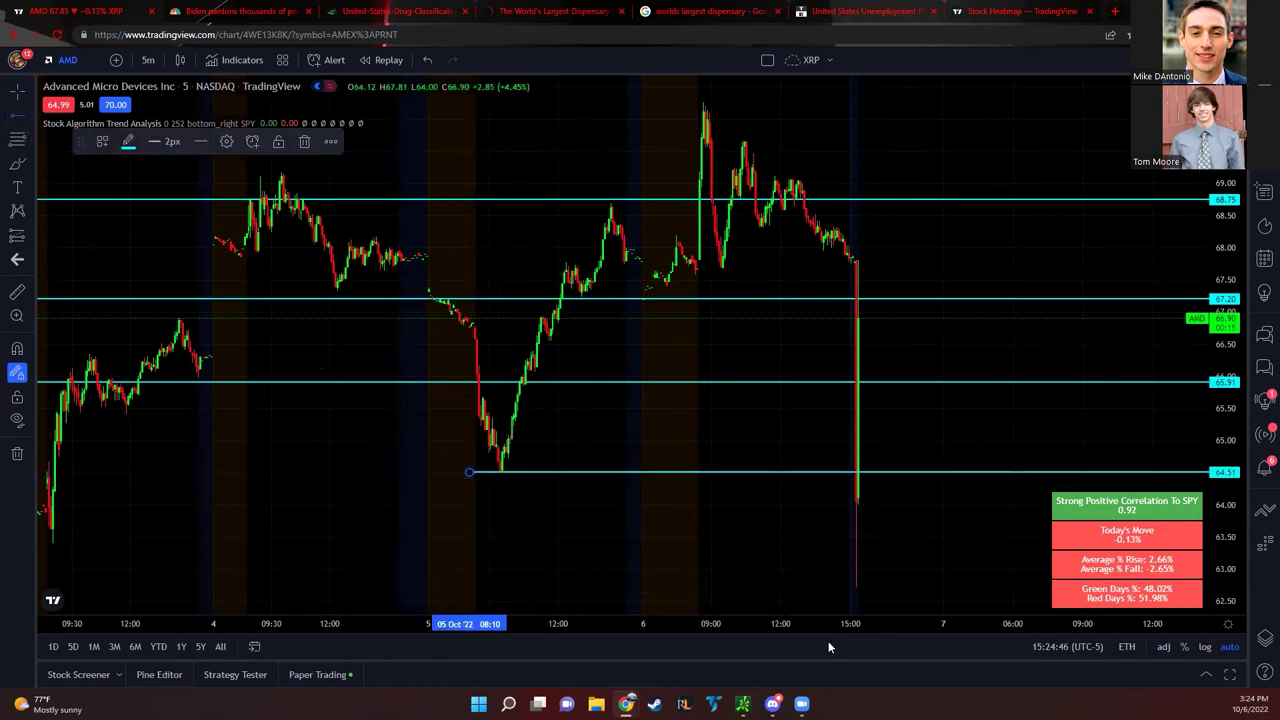
left_click_drag(811, 627, 700, 623)
left_click(68, 60)
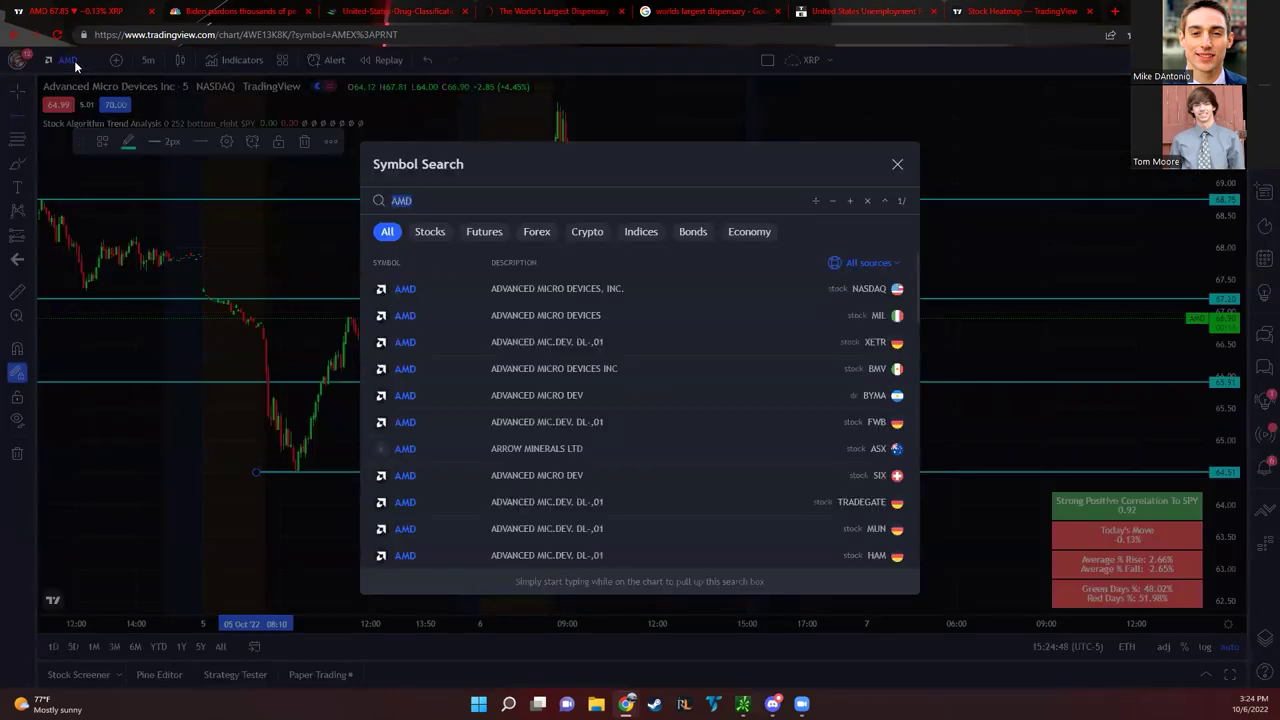
type("SWB")
key("Return")
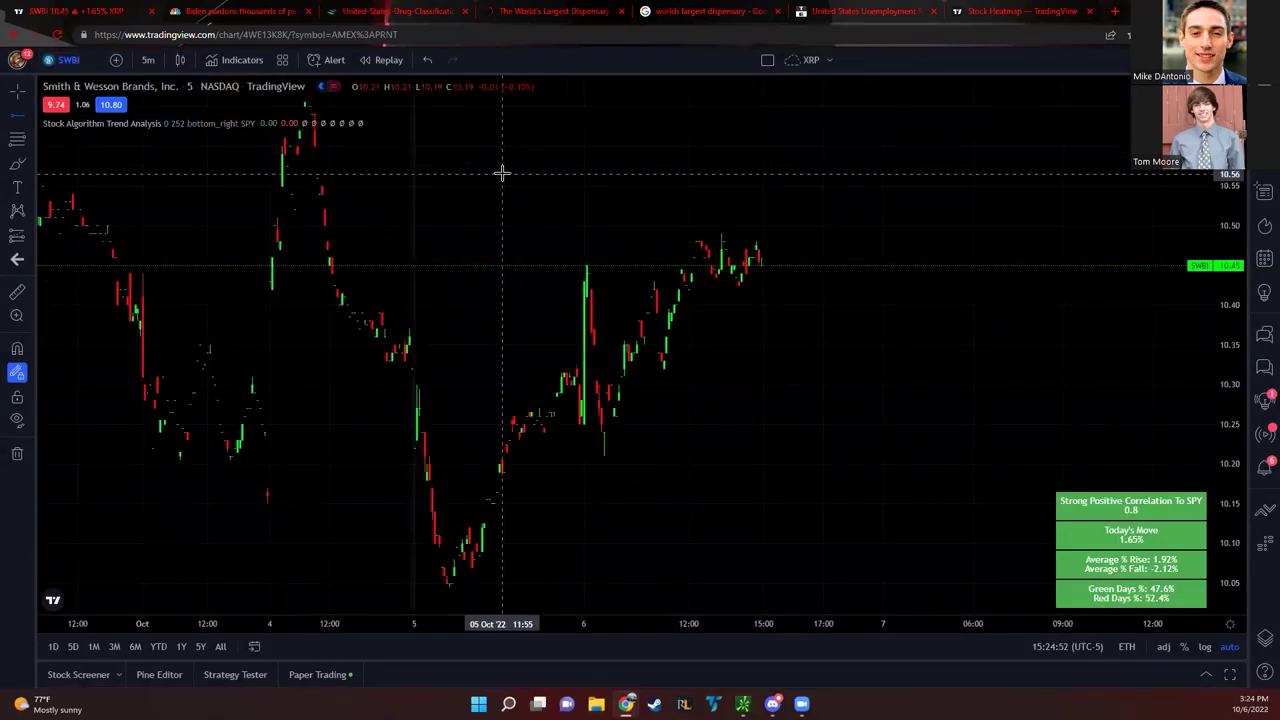
type("ZM")
key("Return")
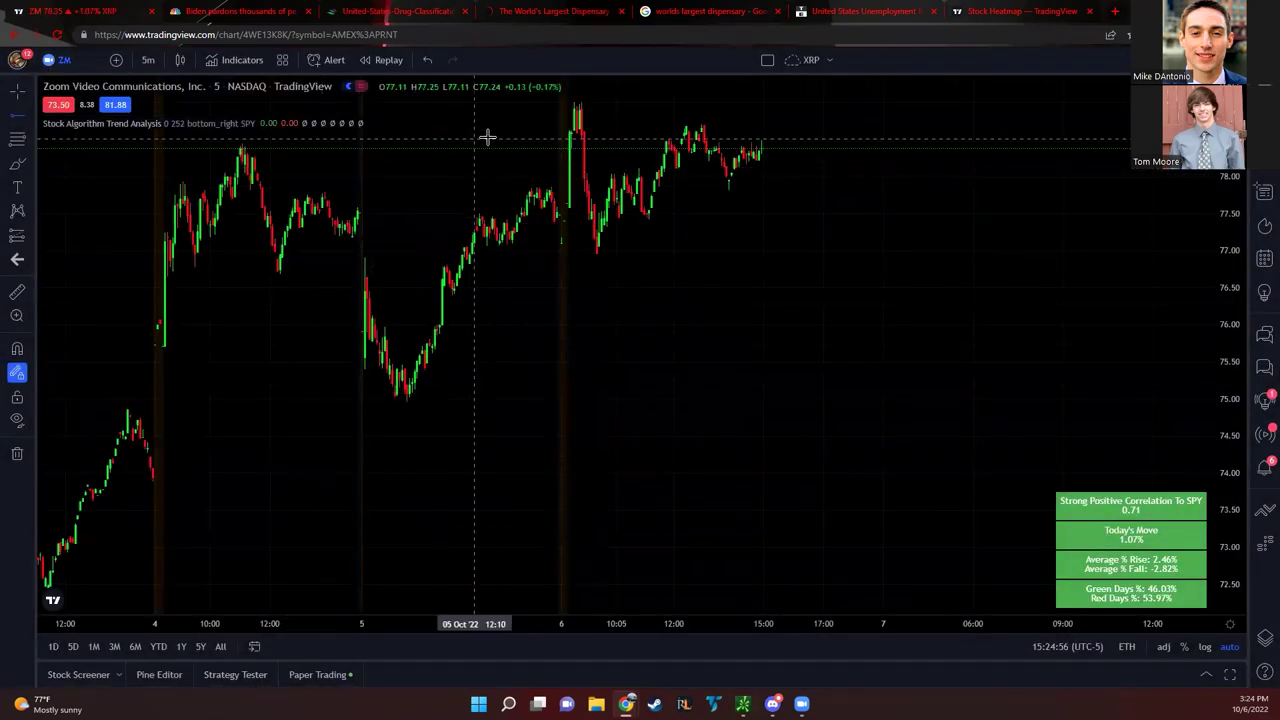
type("AMD")
key("Return")
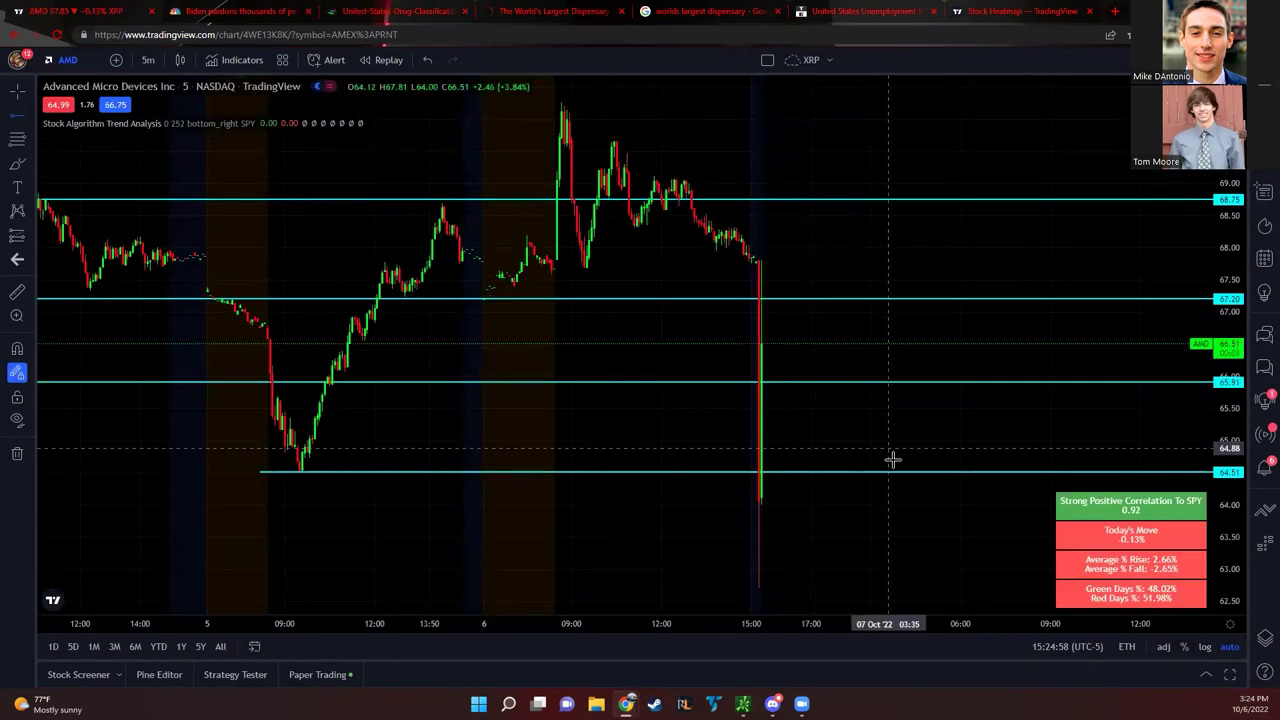
Put AMD on 1-minute candles widened back to the calm afternoon, then switch to Discord
left_click(148, 59)
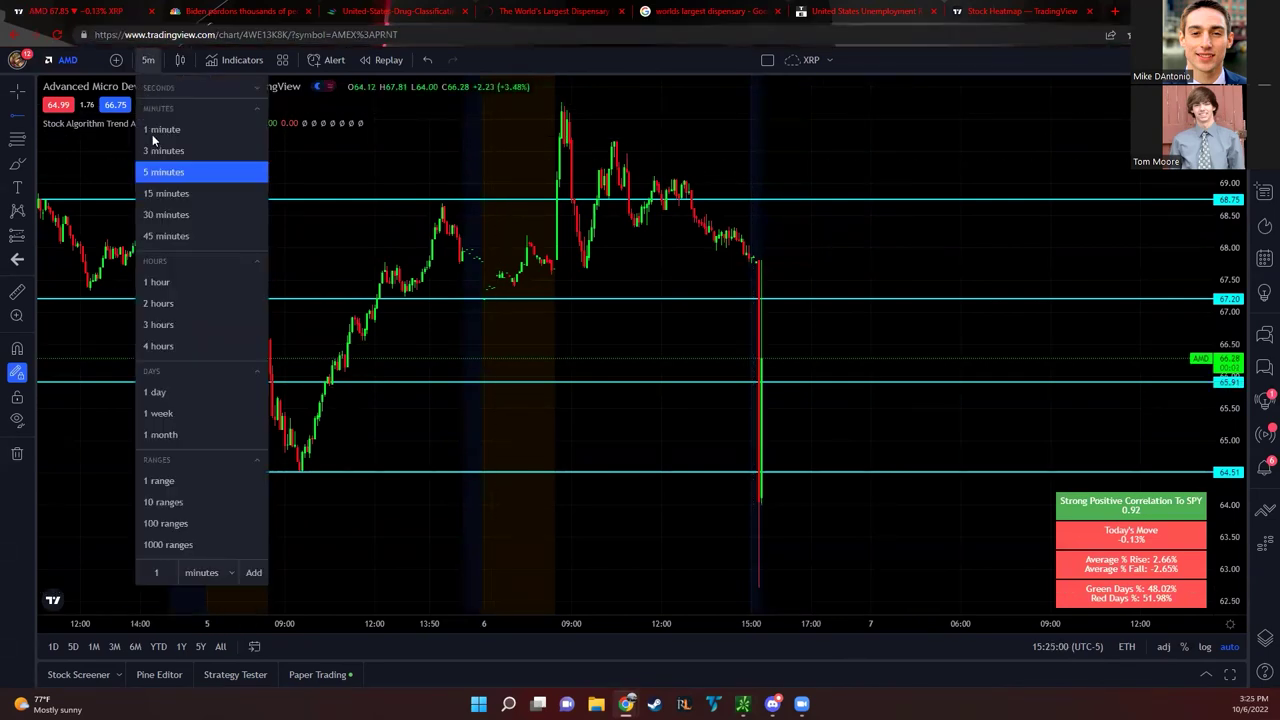
left_click(156, 134)
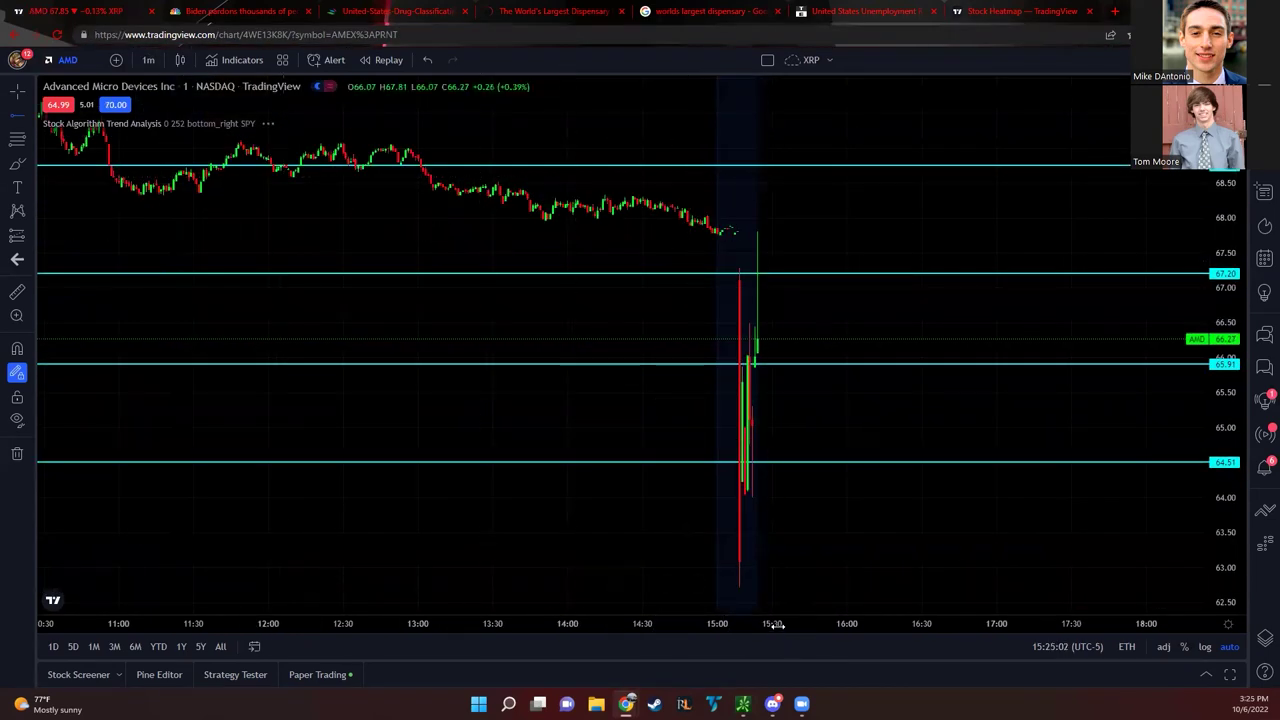
left_click_drag(771, 623, 365, 622)
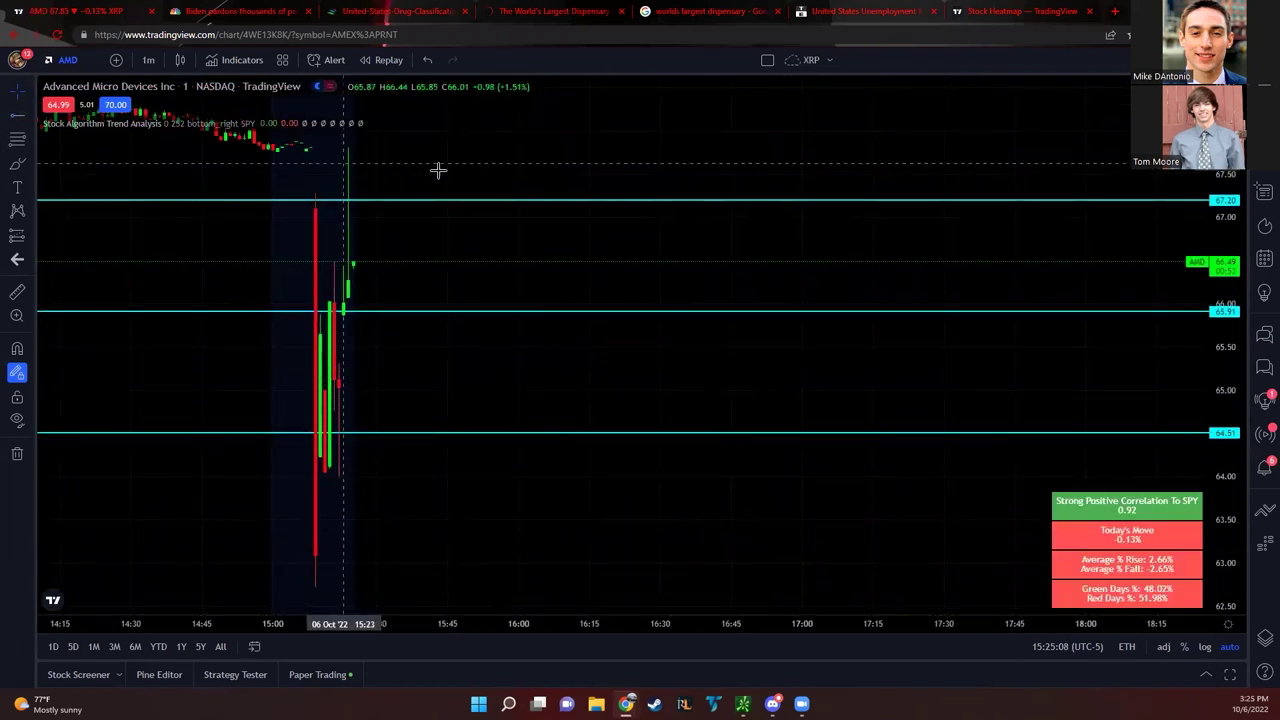
left_click_drag(440, 571, 978, 533)
scroll(950, 560, "up", 2)
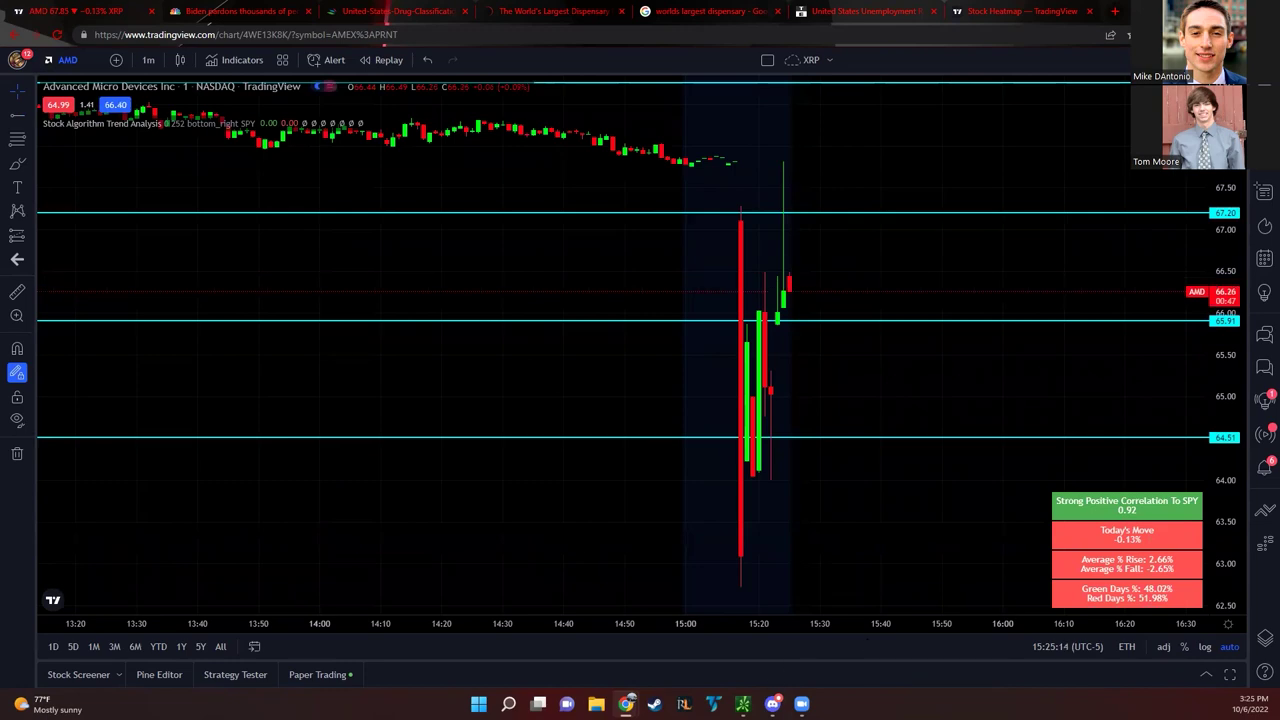
left_click(772, 703)
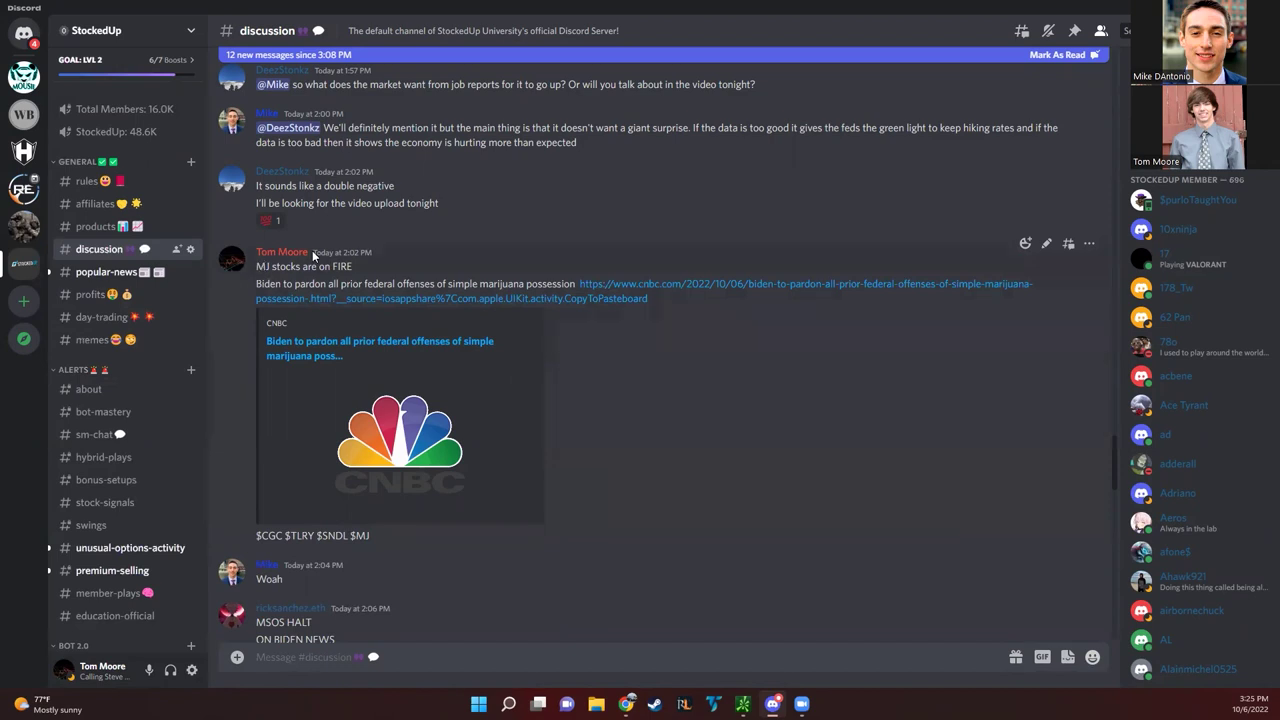
Highlight the 'MJ stocks are on FIRE' message and its post time in #discussion
left_click_drag(313, 253, 364, 252)
left_click(393, 247)
left_click_drag(258, 266, 348, 266)
left_click(394, 264)
In #popular-news, highlight the AMD prelim Q3 revenue tweet and the Biden marijuana pardon headline
left_click(154, 278)
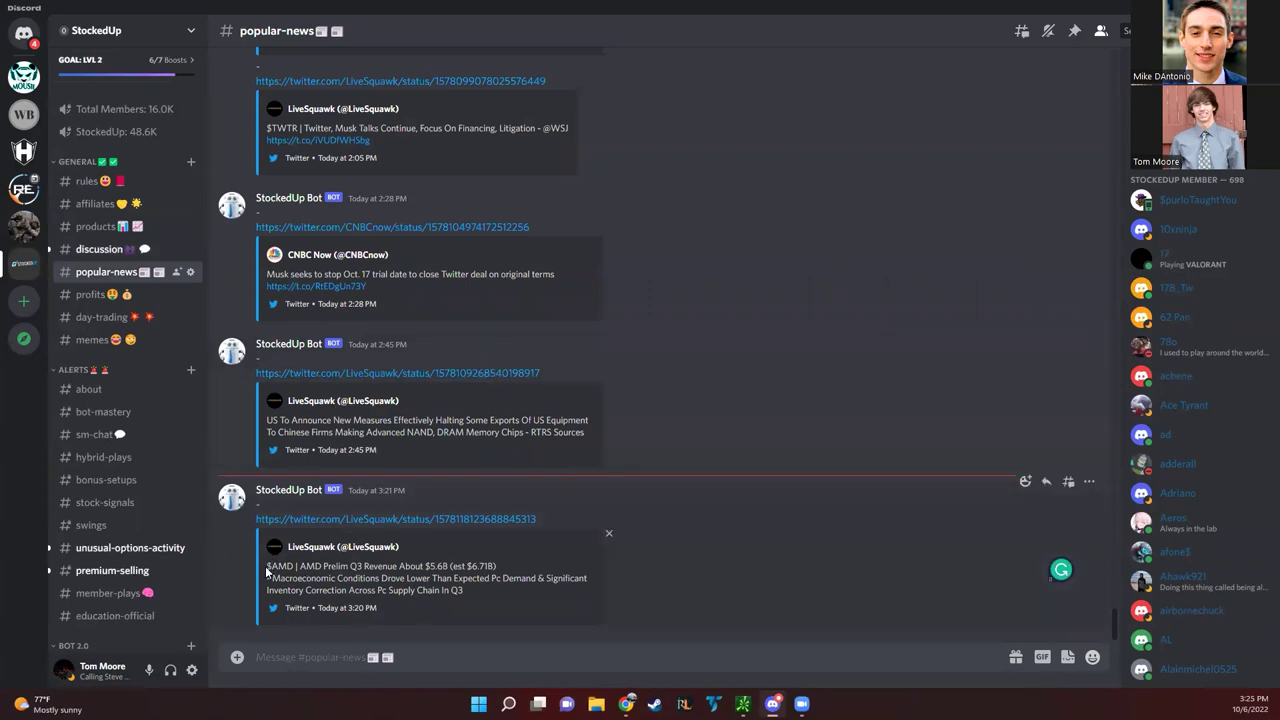
left_click_drag(266, 568, 477, 590)
left_click(495, 566)
scroll(509, 557, "up", 4)
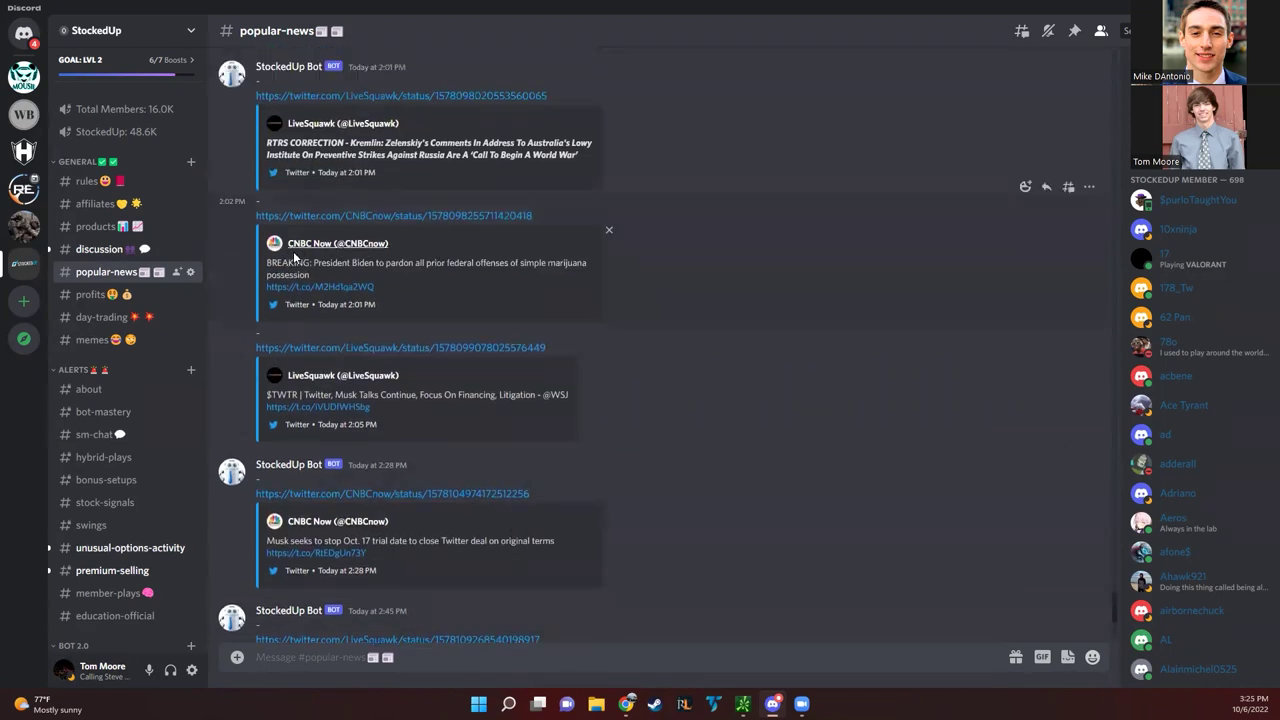
left_click_drag(267, 264, 325, 284)
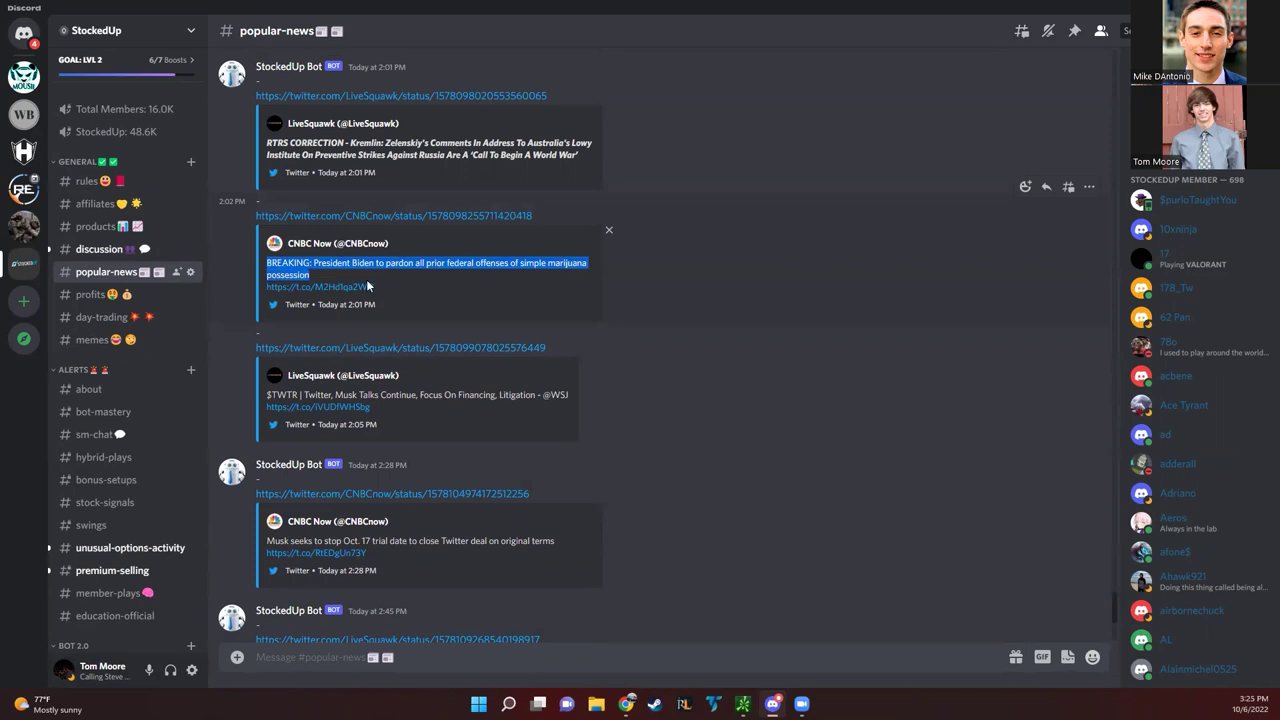
left_click(486, 304)
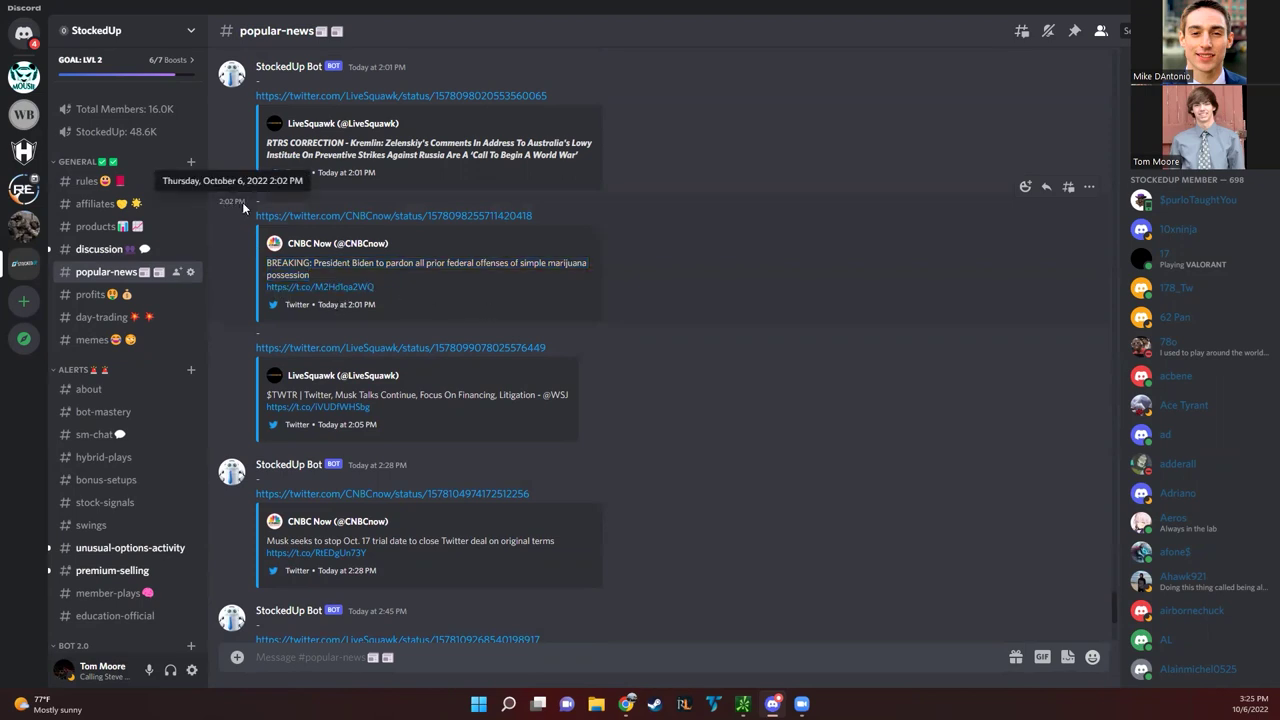
scroll(360, 335, "down", 2)
scroll(382, 360, "down", 1)
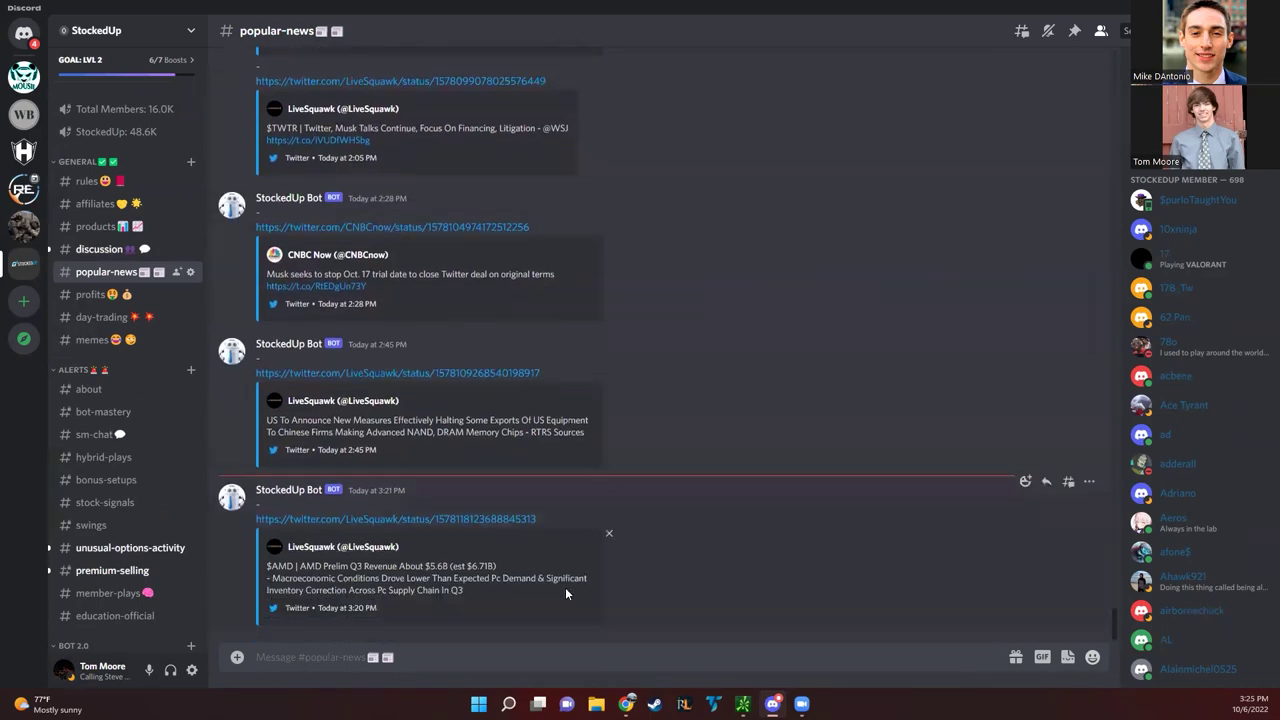
Back in TradingView, load TLRY and compress the chart to show its whole day
mouse_move(619, 693)
left_click(588, 630)
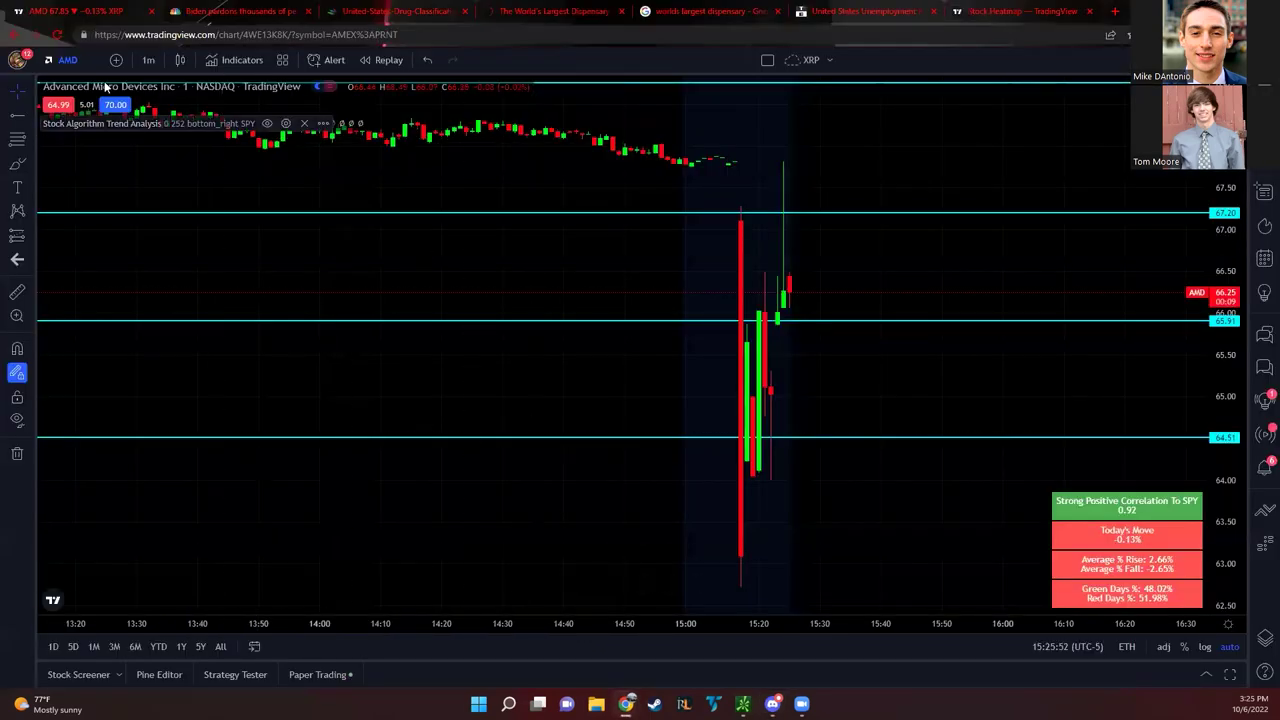
left_click(77, 62)
type("TLRY")
key("Return")
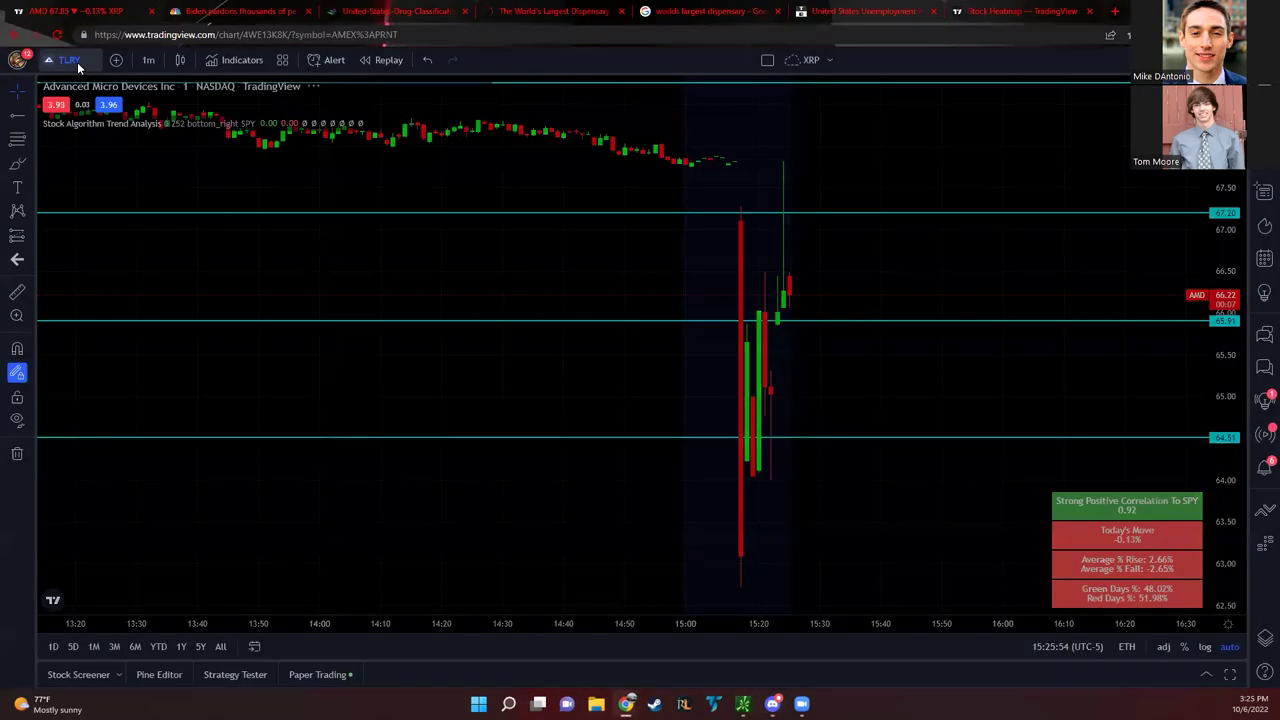
left_click_drag(306, 626, 751, 628)
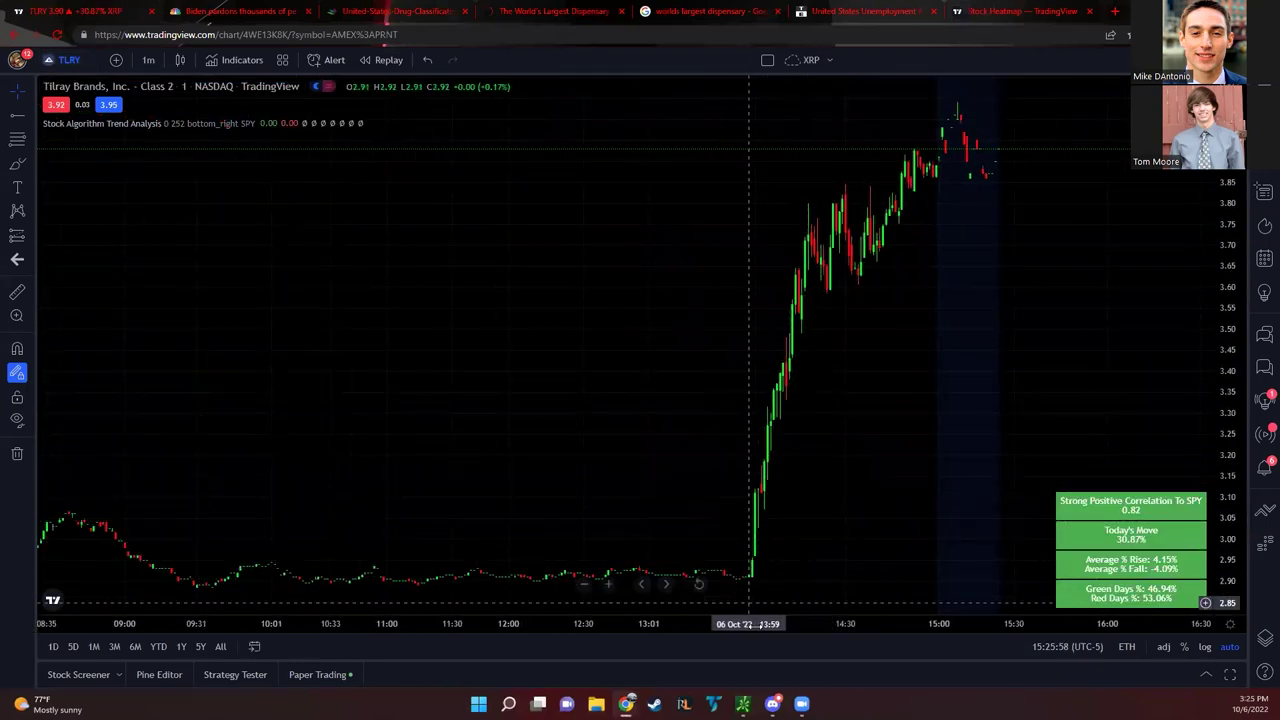
Glance at the Discord discussion channel, then chart CGC and Planet 13 Holdings
left_click(772, 704)
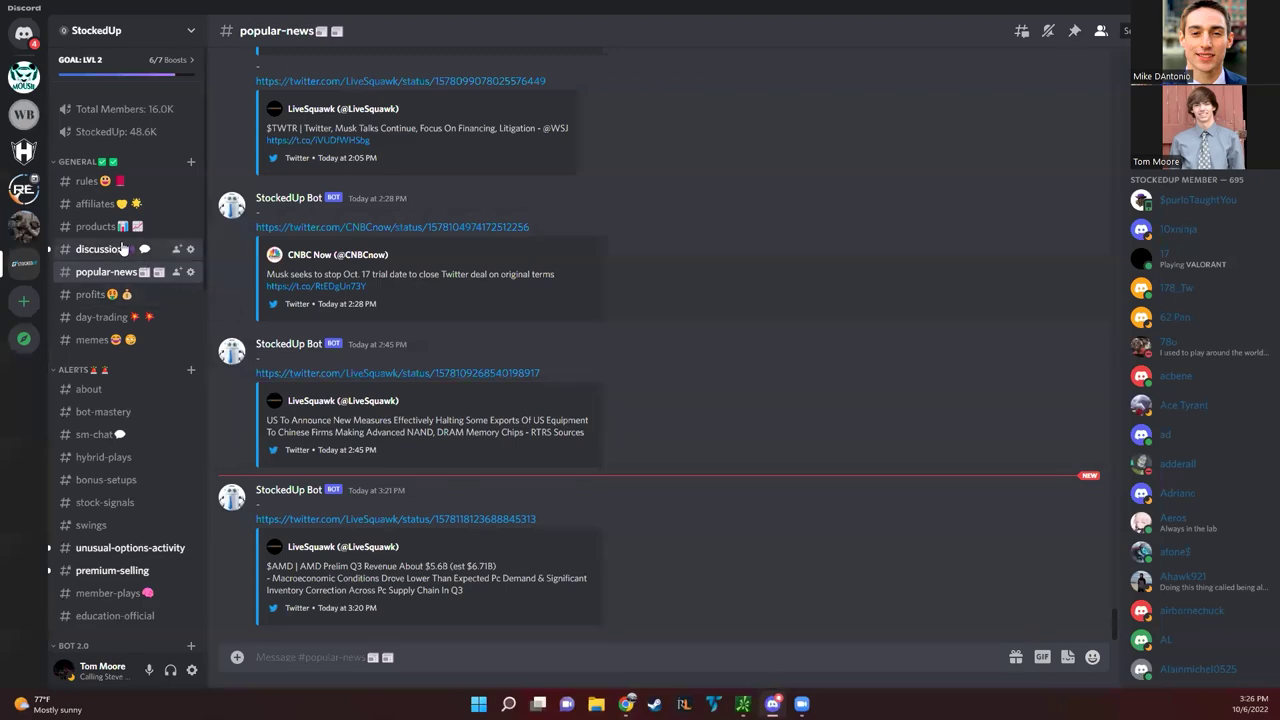
left_click(100, 249)
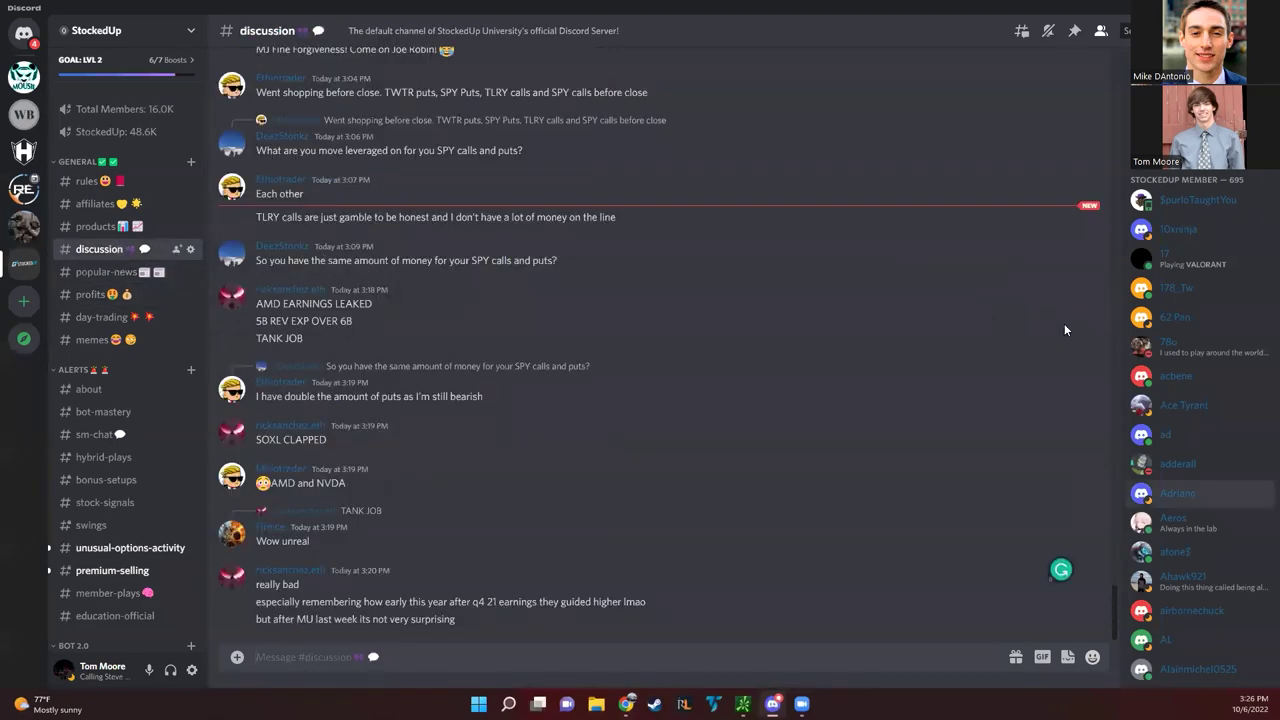
key("alt+Tab")
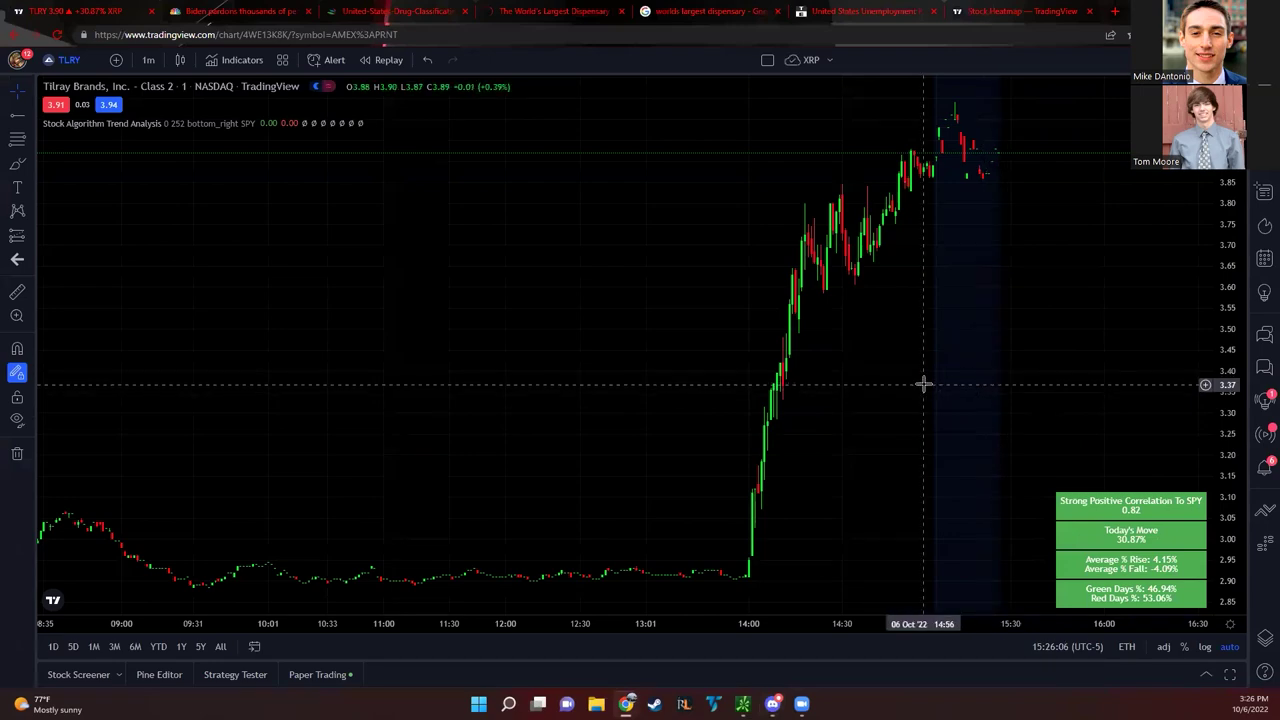
type("CGC")
key("Return")
type("PLHHF")
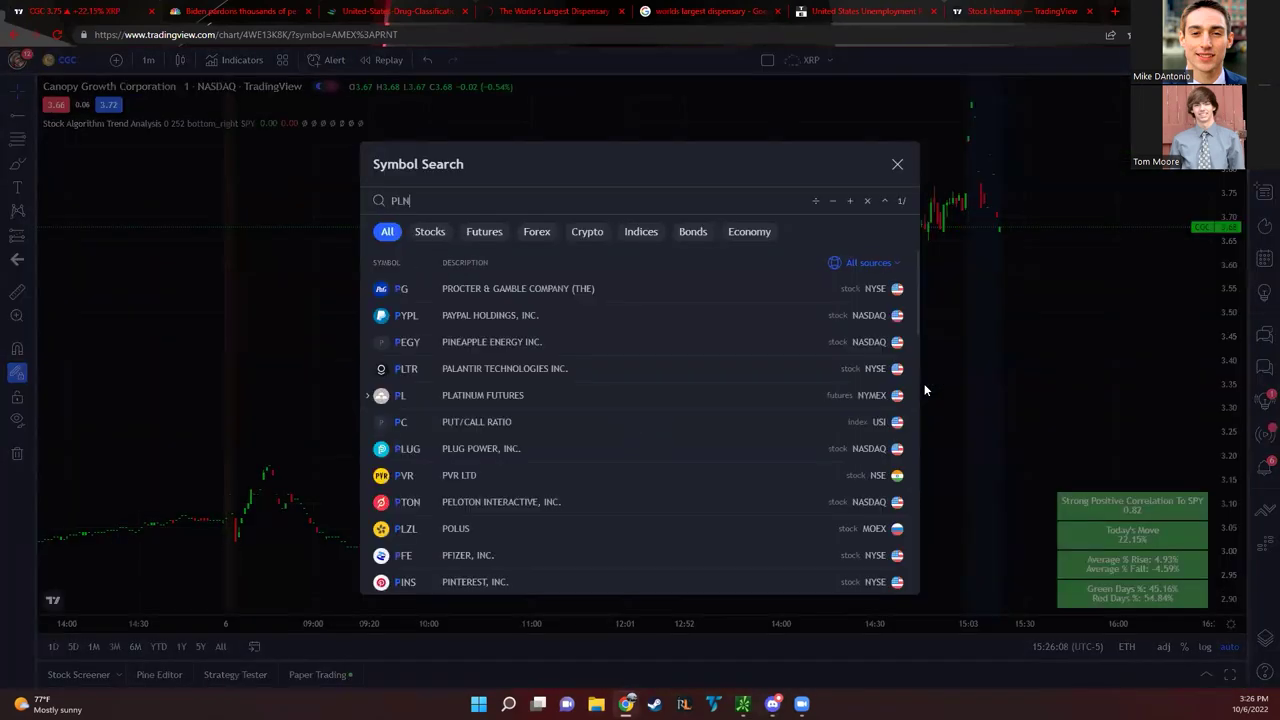
key("Return")
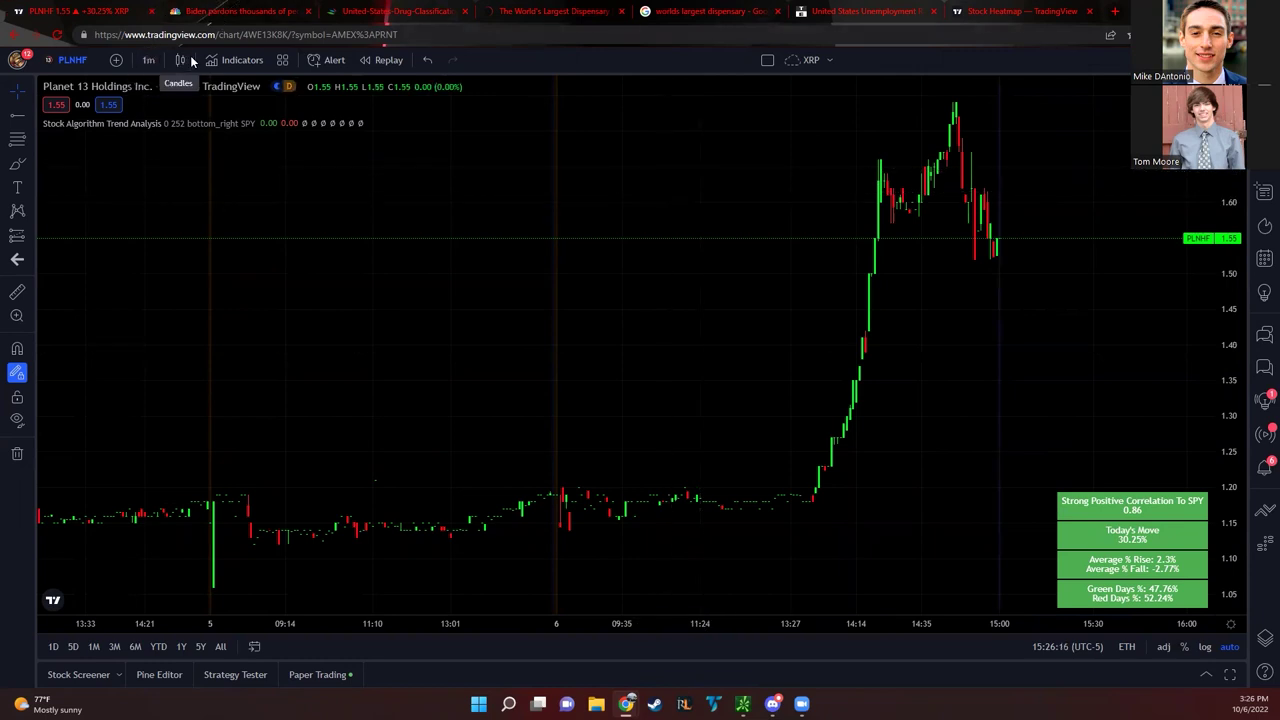
Switch Planet 13 to daily candles and pan back through several years of history
left_click(145, 60)
left_click(198, 399)
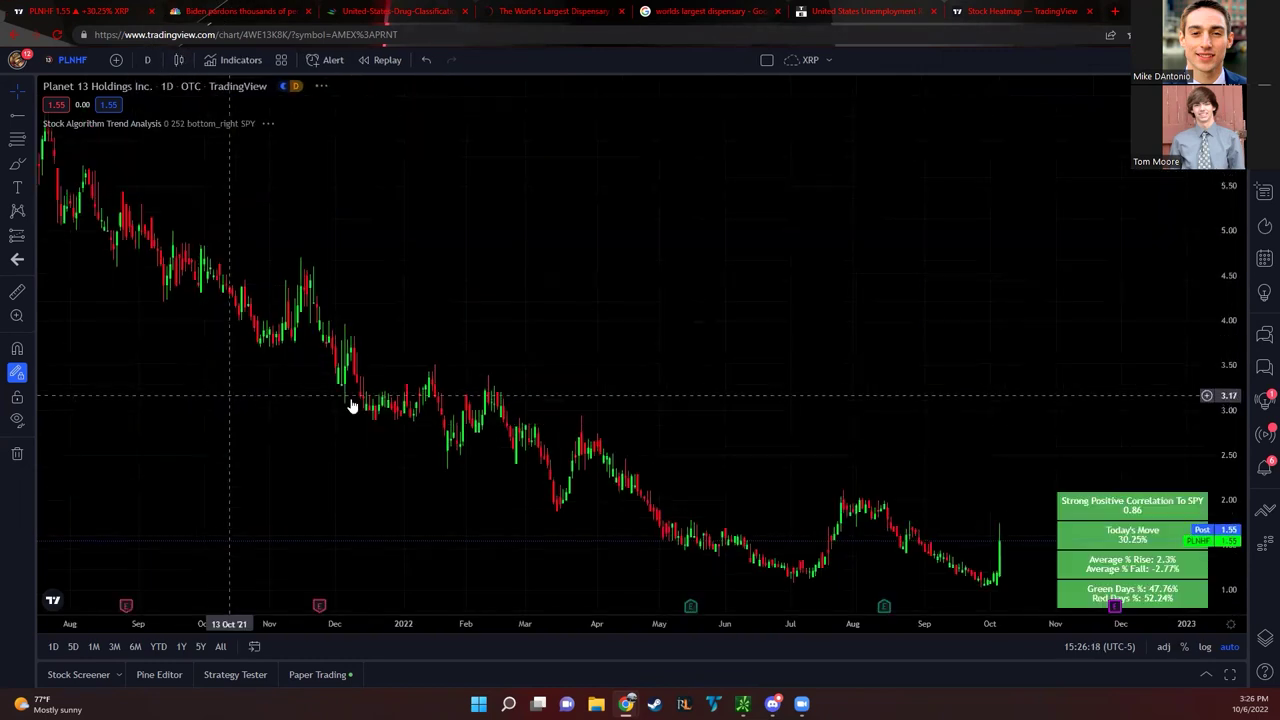
scroll(929, 614, "down", 5)
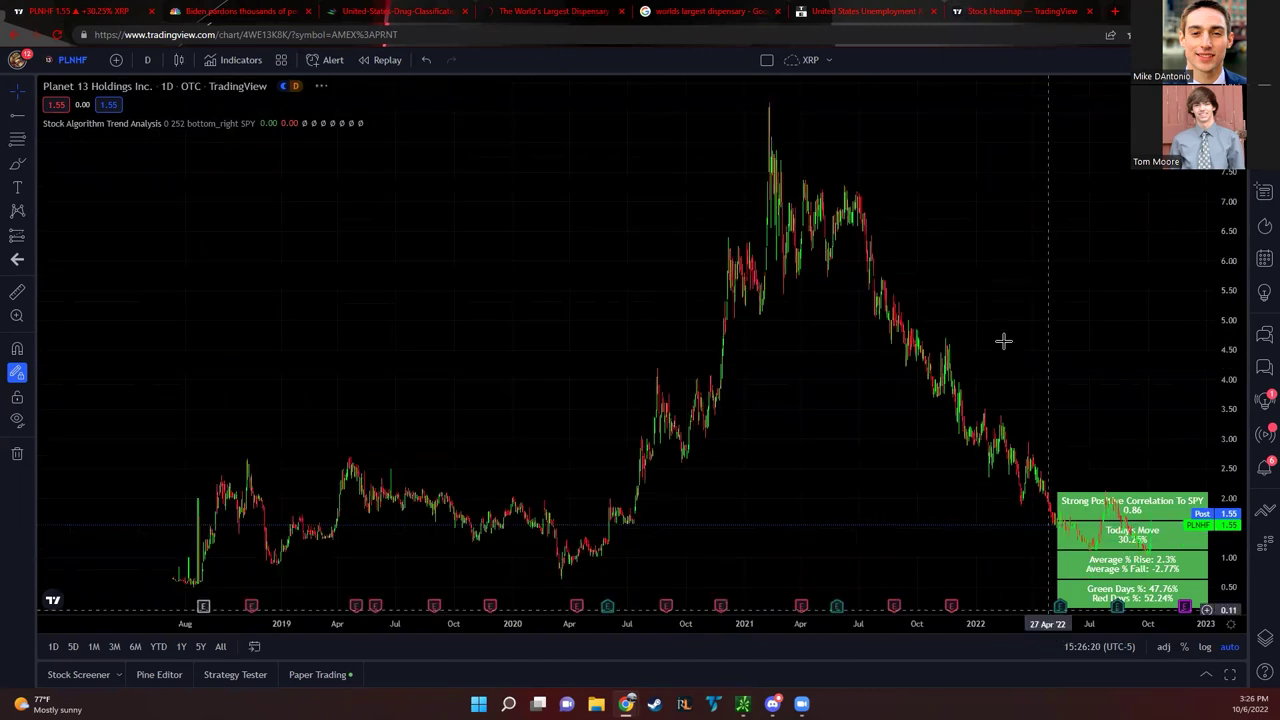
left_click_drag(1003, 340, 774, 543)
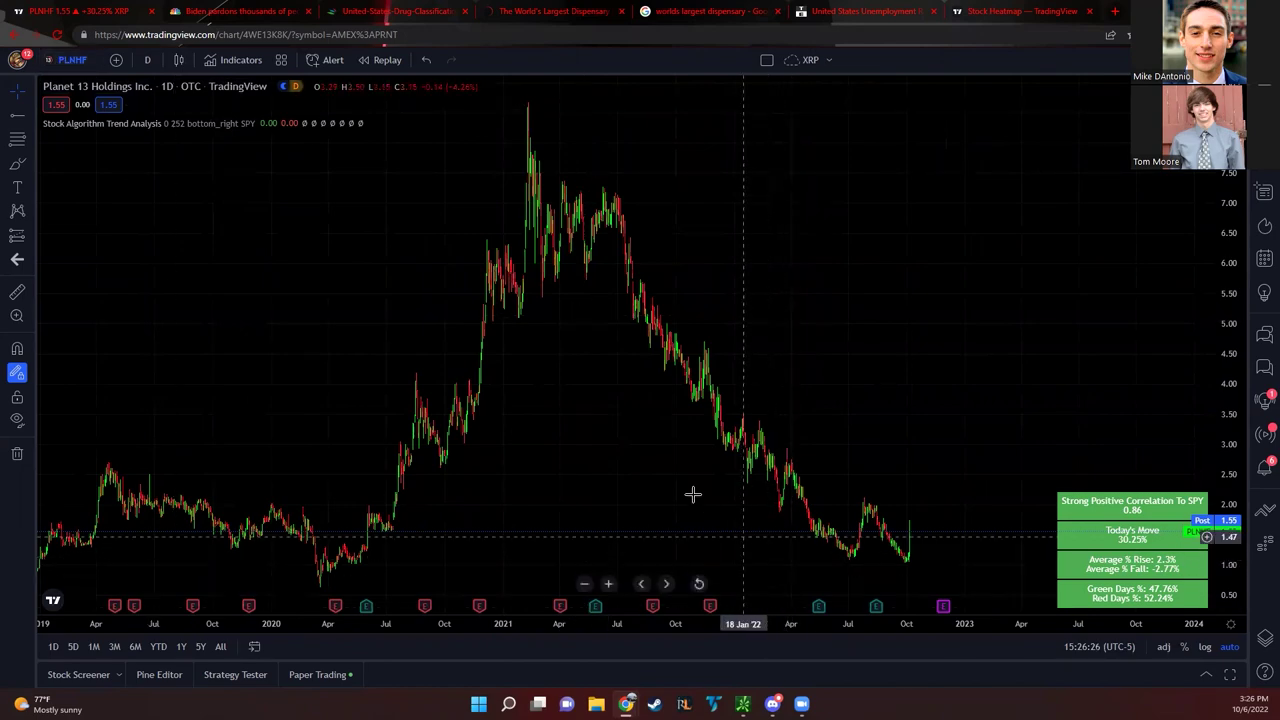
View TLRY's daily chart from 2022 onward, then return to 5-minute candles and load SPY
type("TLRY")
key("Return")
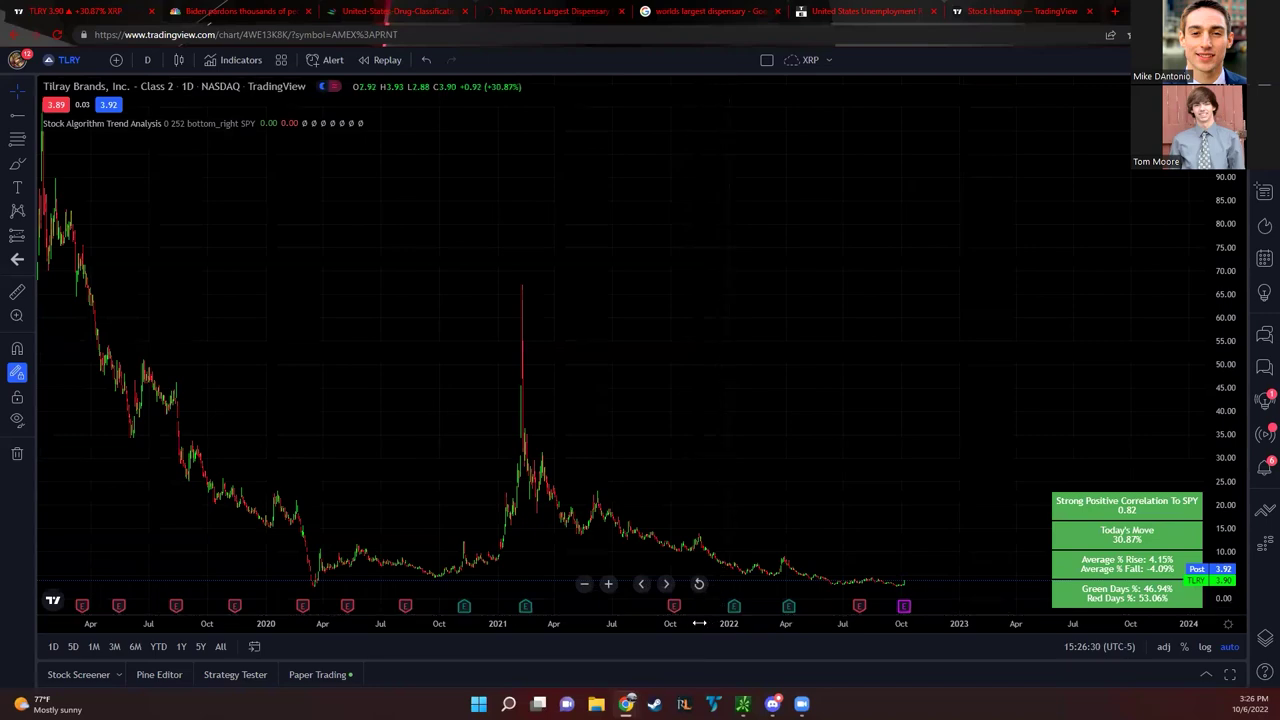
left_click_drag(700, 623, 271, 623)
left_click_drag(523, 623, 398, 625)
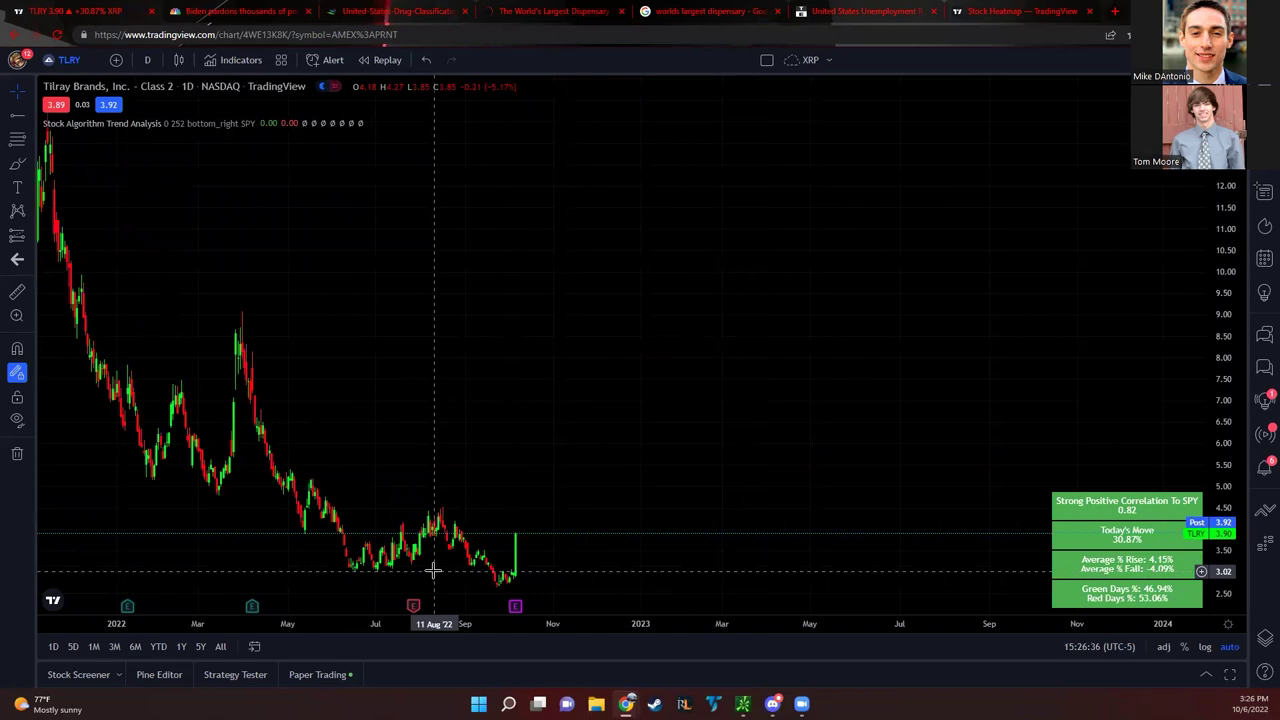
left_click(147, 60)
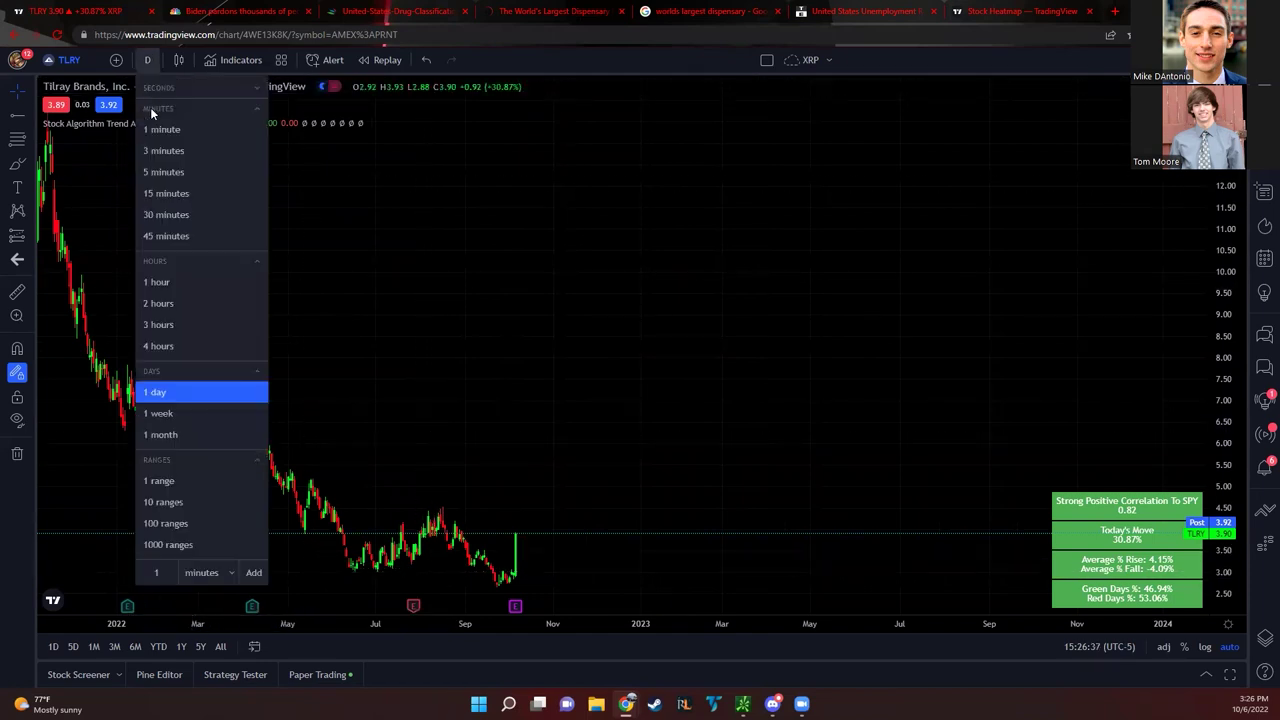
left_click(165, 173)
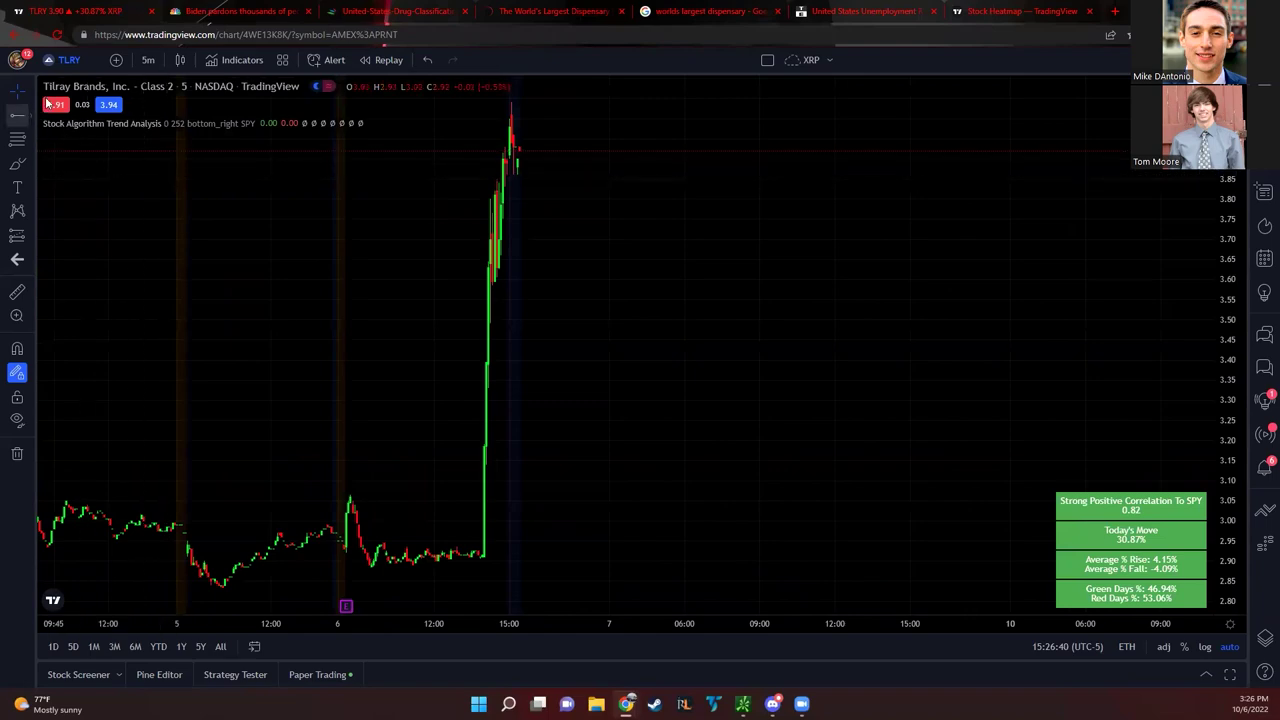
left_click(74, 62)
type("SPY")
key("Return")
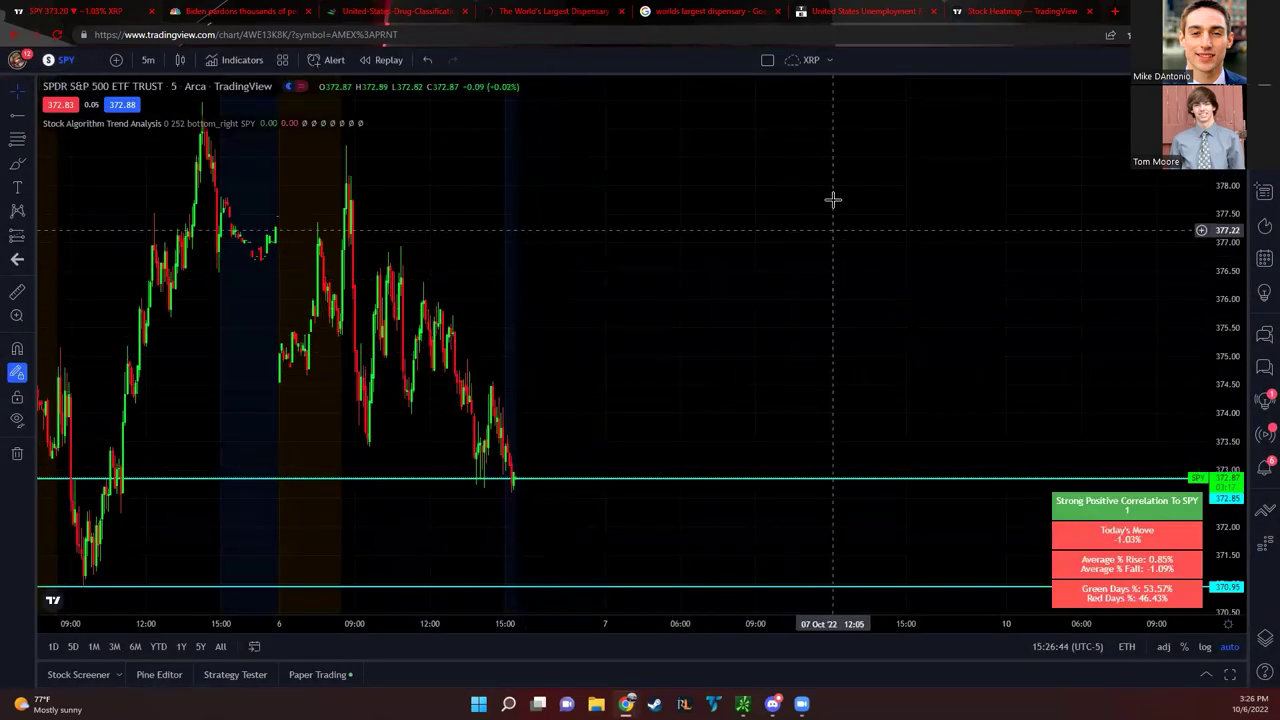
Check the 3.7% US unemployment rate, then widen SPY's 5-minute chart back to late September
left_click(844, 12)
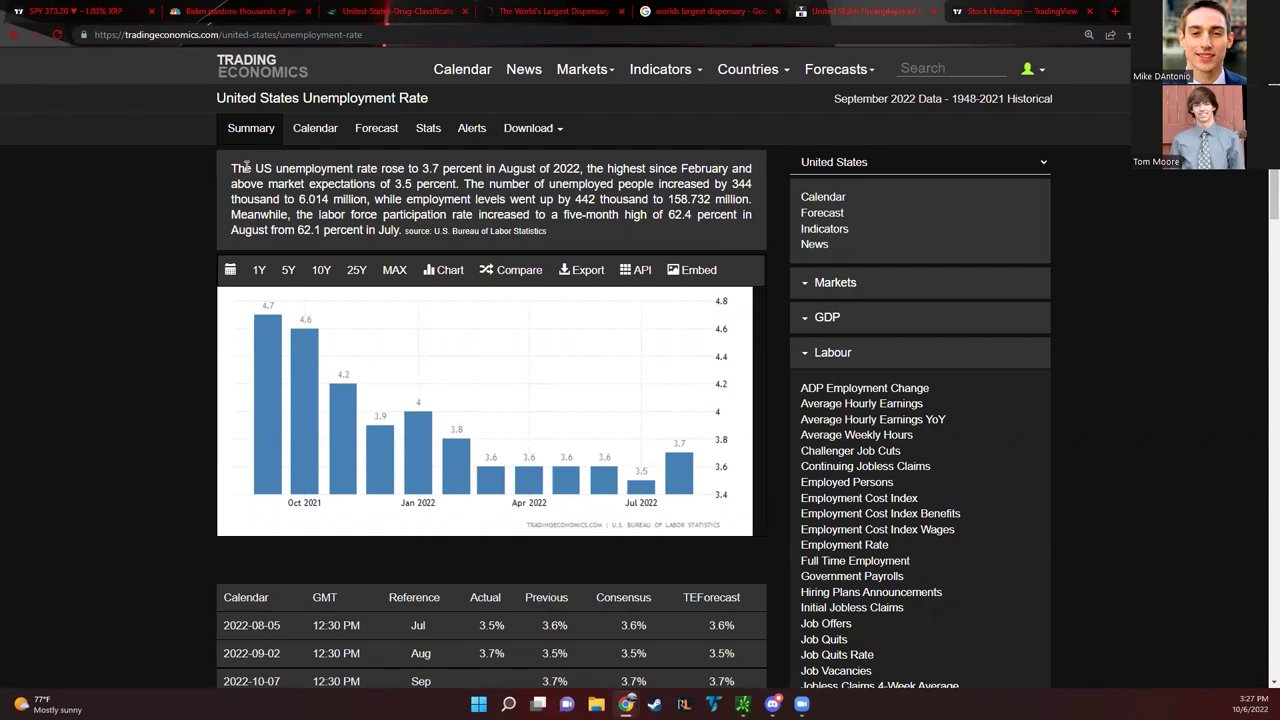
left_click(8, 10)
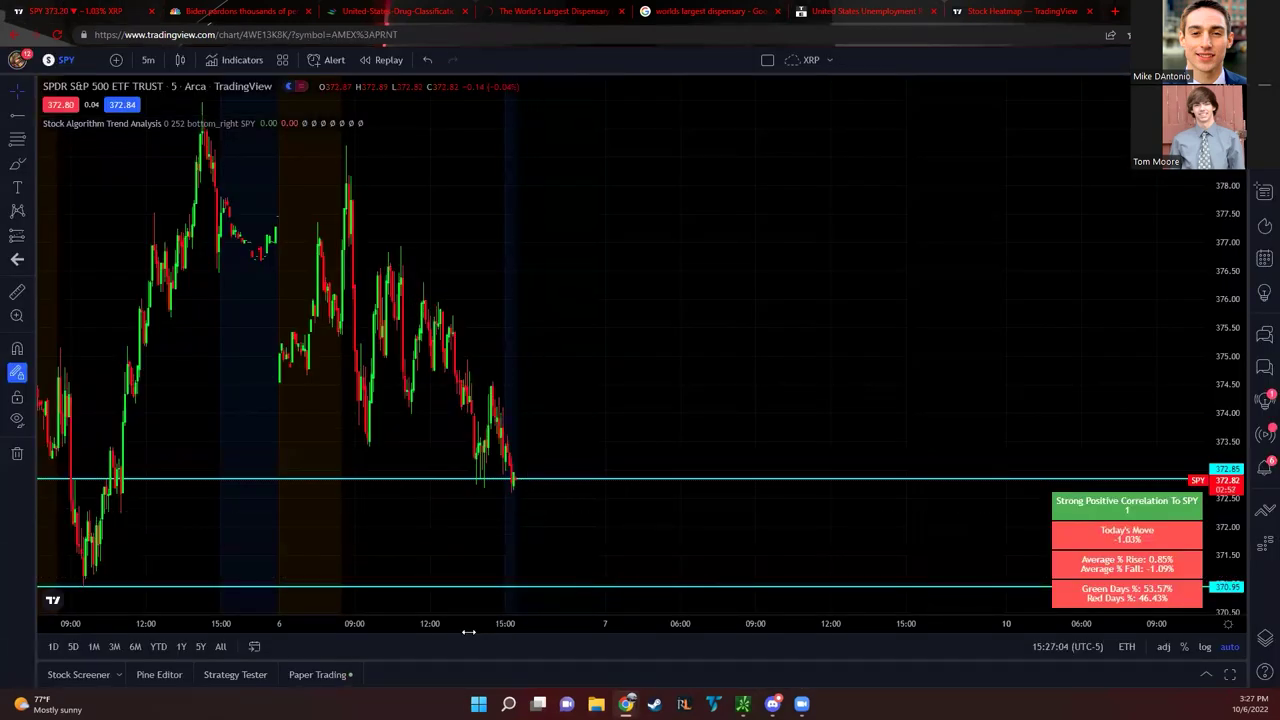
left_click_drag(471, 628, 929, 630)
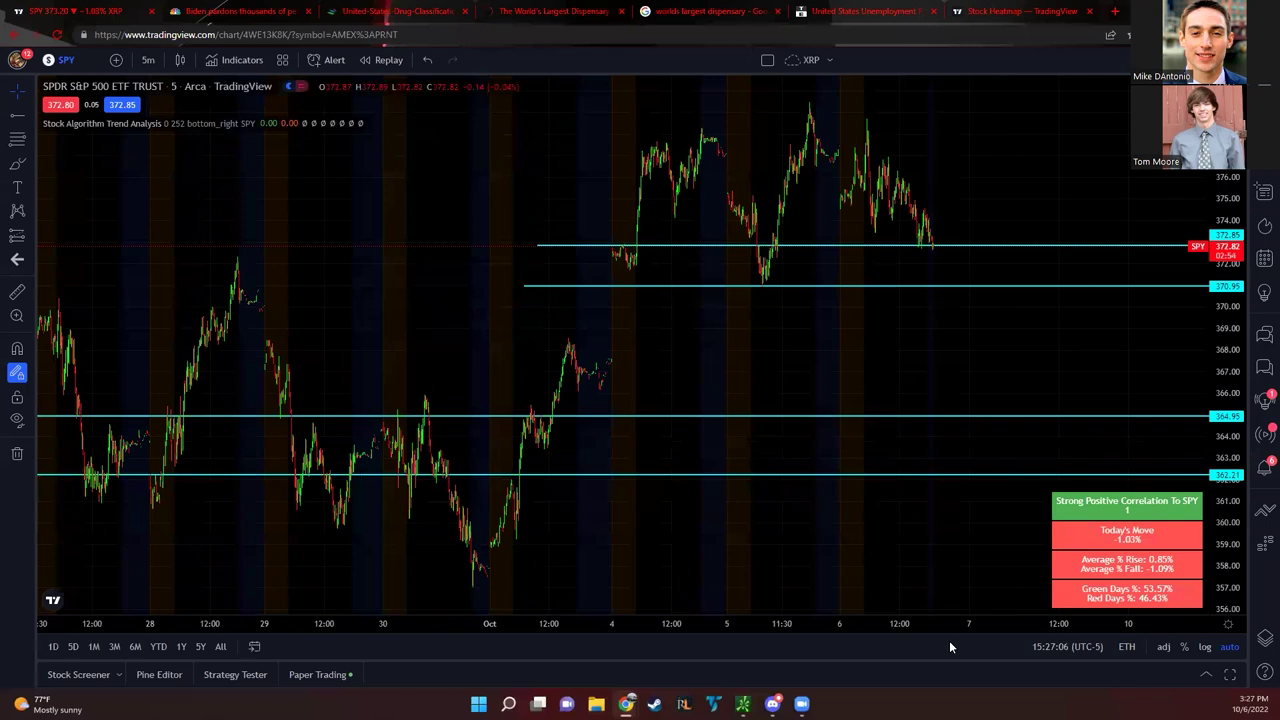